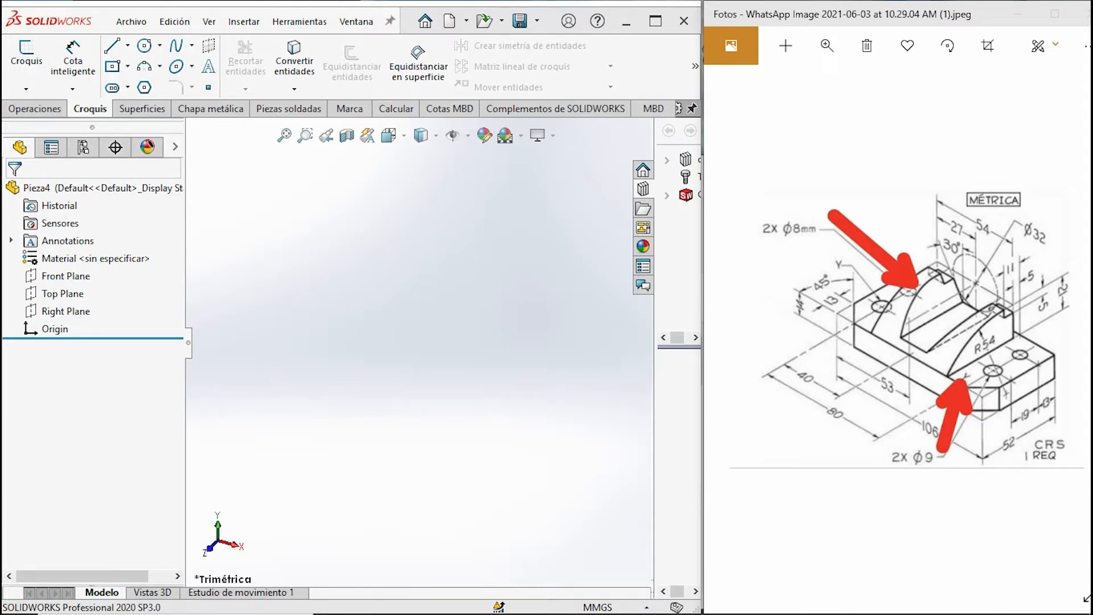
# - Sketch a closed L-shaped profile about 63 mm wide on the Front Plane, with its lower inner corner at the origin
pyautogui.click(63, 275)
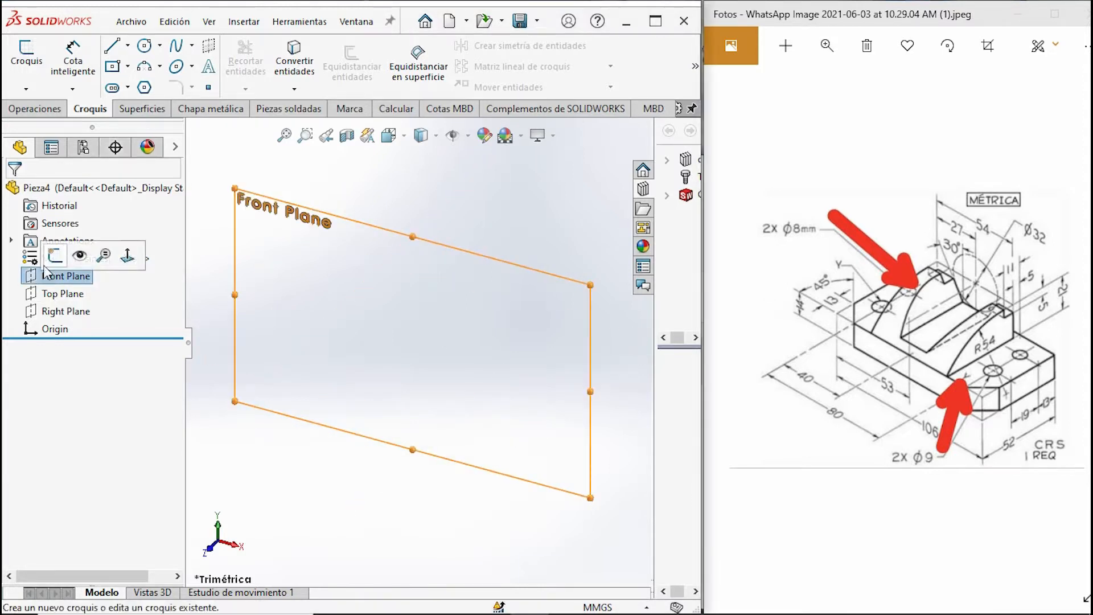
pyautogui.click(26, 57)
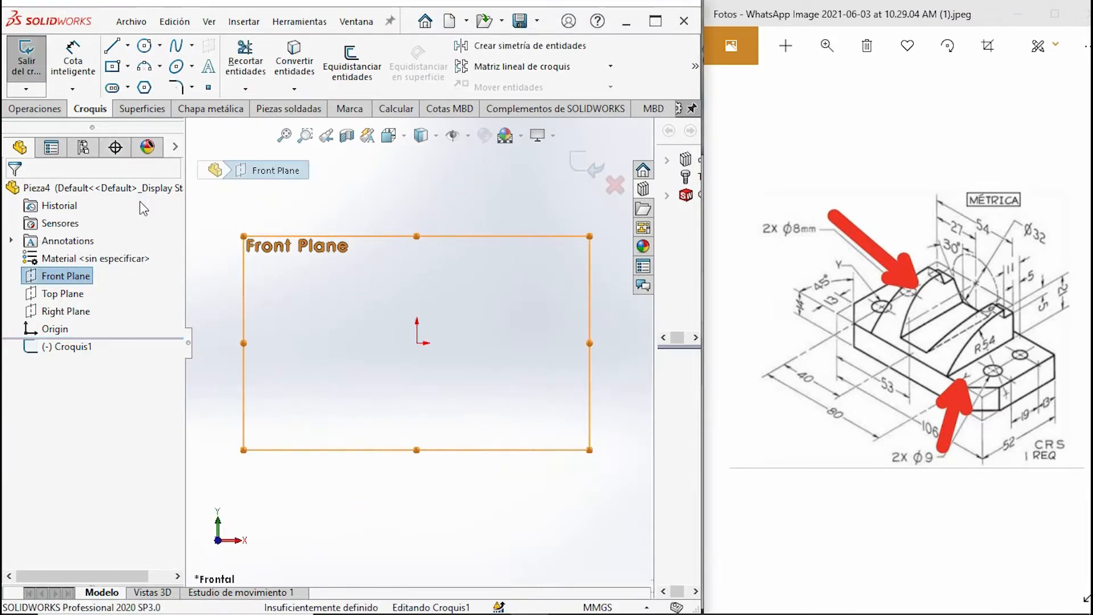
pyautogui.click(116, 49)
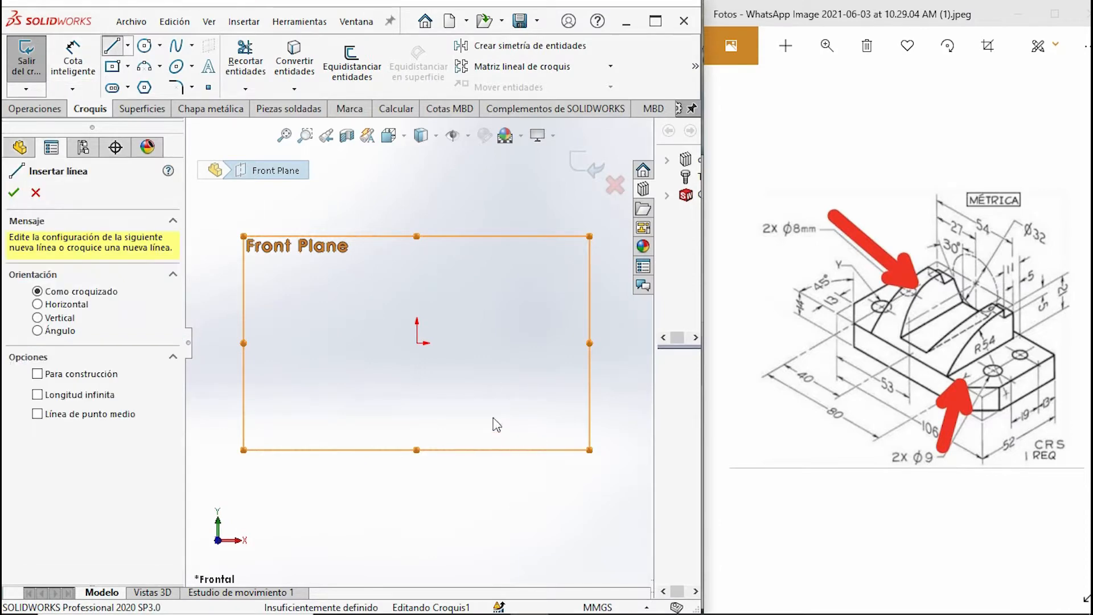
pyautogui.click(418, 343)
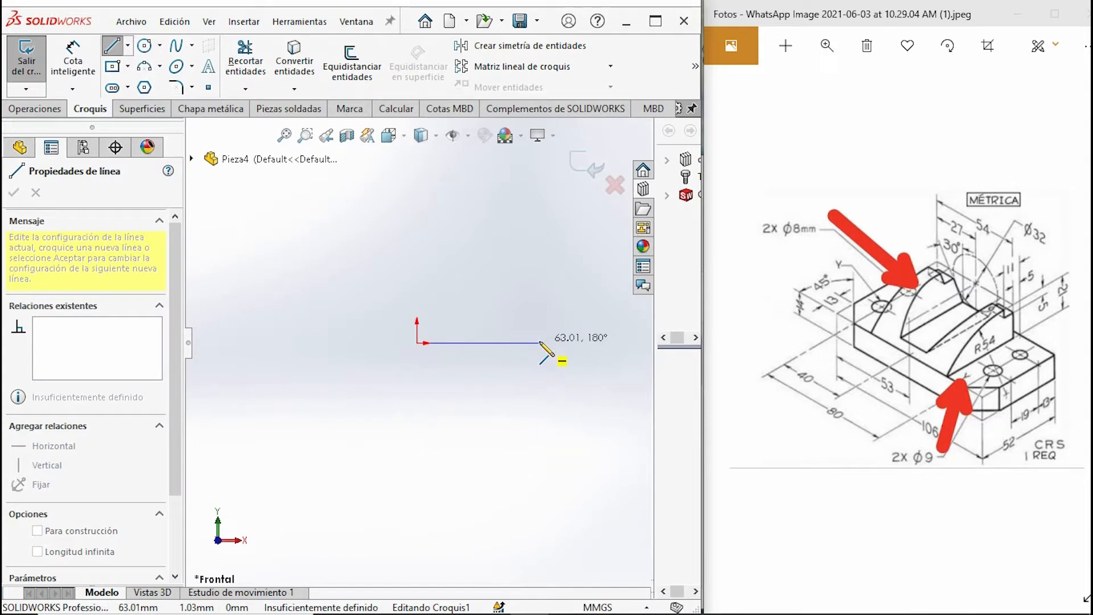
pyautogui.click(540, 343)
pyautogui.click(540, 303)
pyautogui.click(478, 303)
pyautogui.click(478, 254)
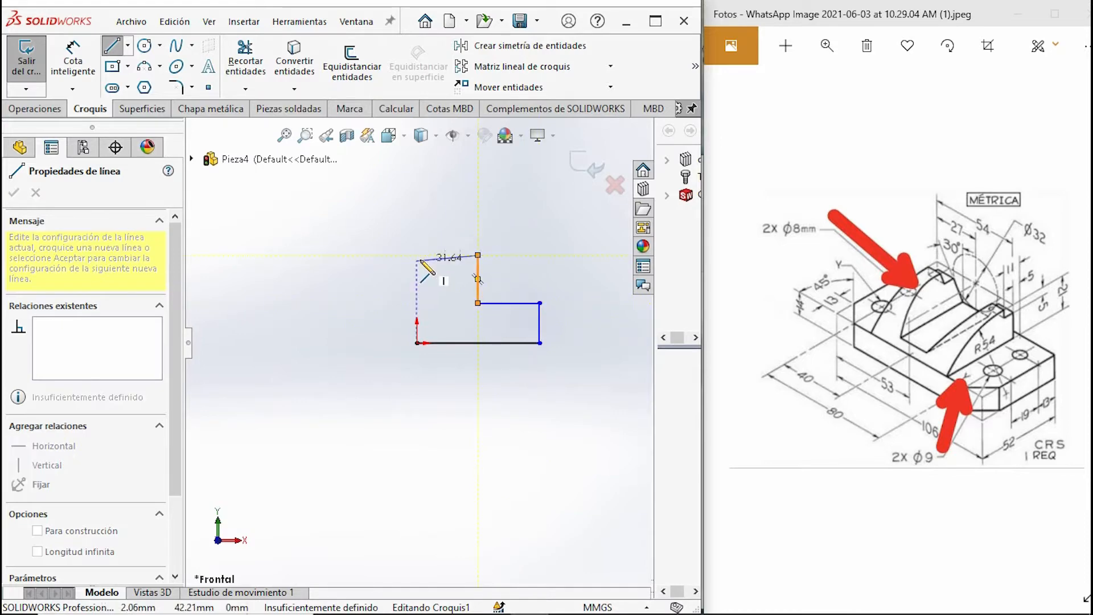
pyautogui.click(417, 254)
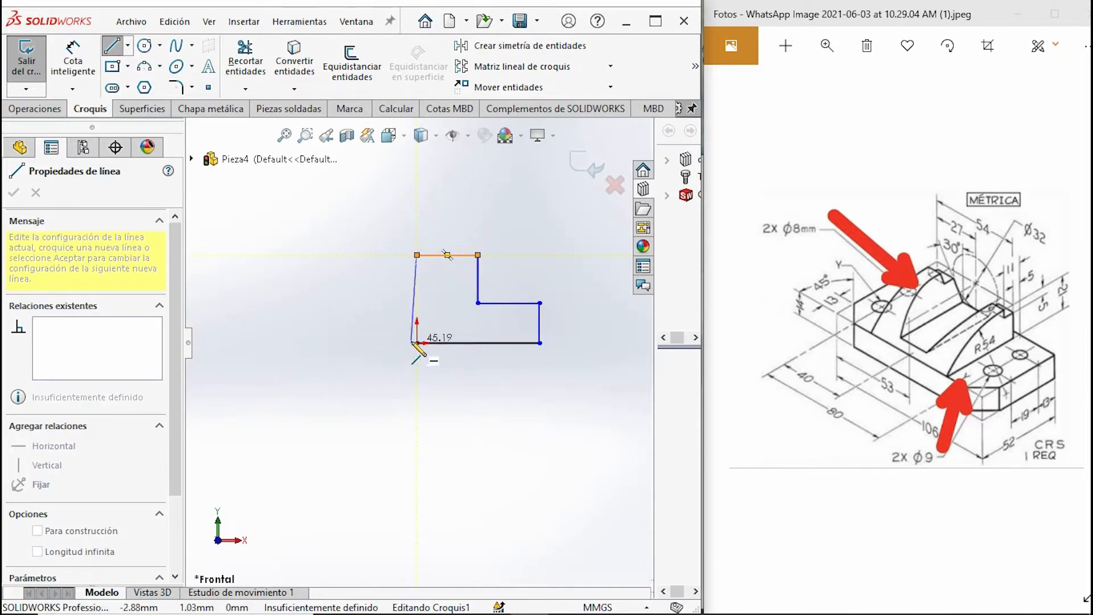
pyautogui.click(416, 343)
# - Dimension the L-profile's base line to 53 mm and its short outer vertical edge to 14 mm
pyautogui.click(72, 61)
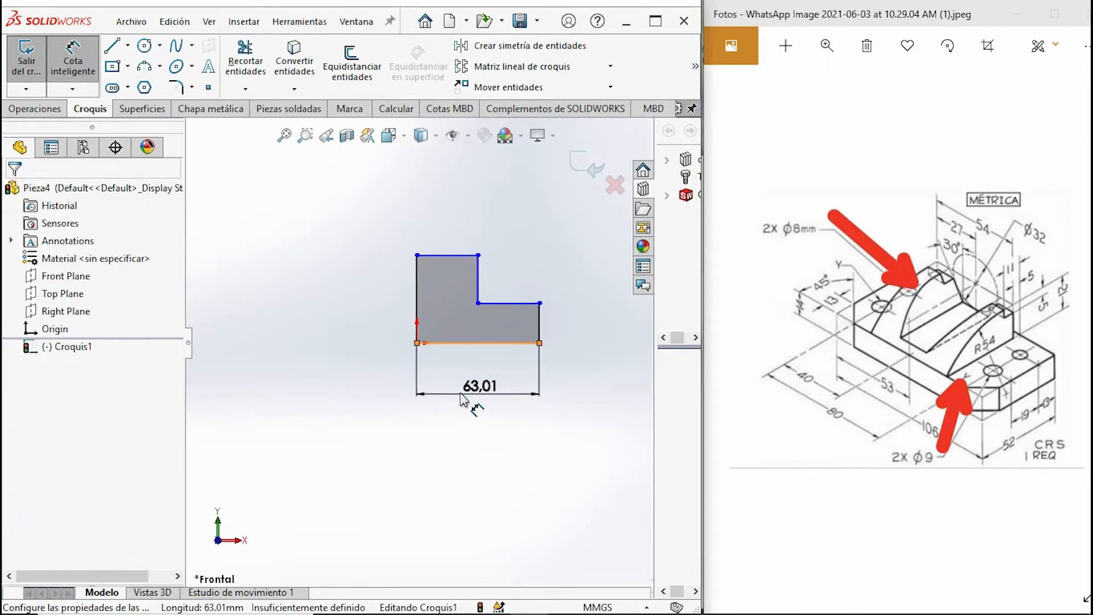
pyautogui.click(467, 400)
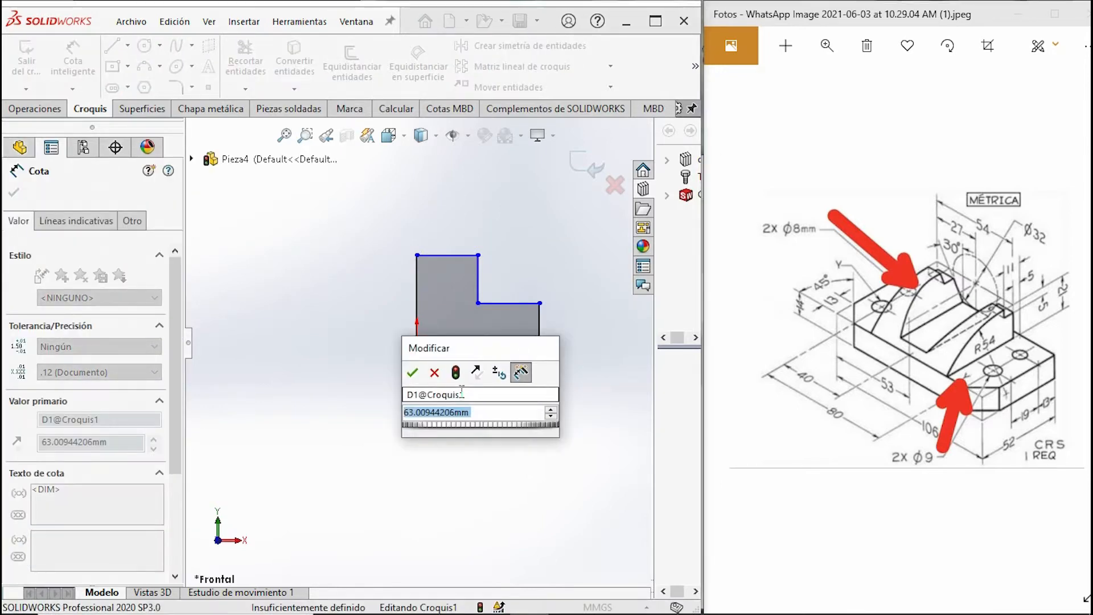
pyautogui.write('53')
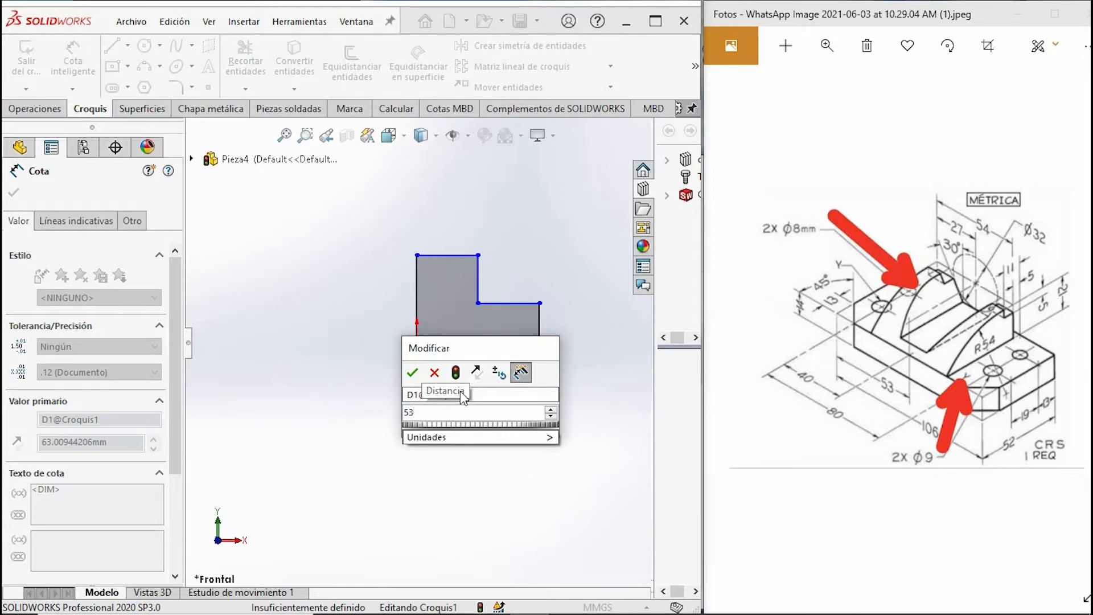
pyautogui.press('Return')
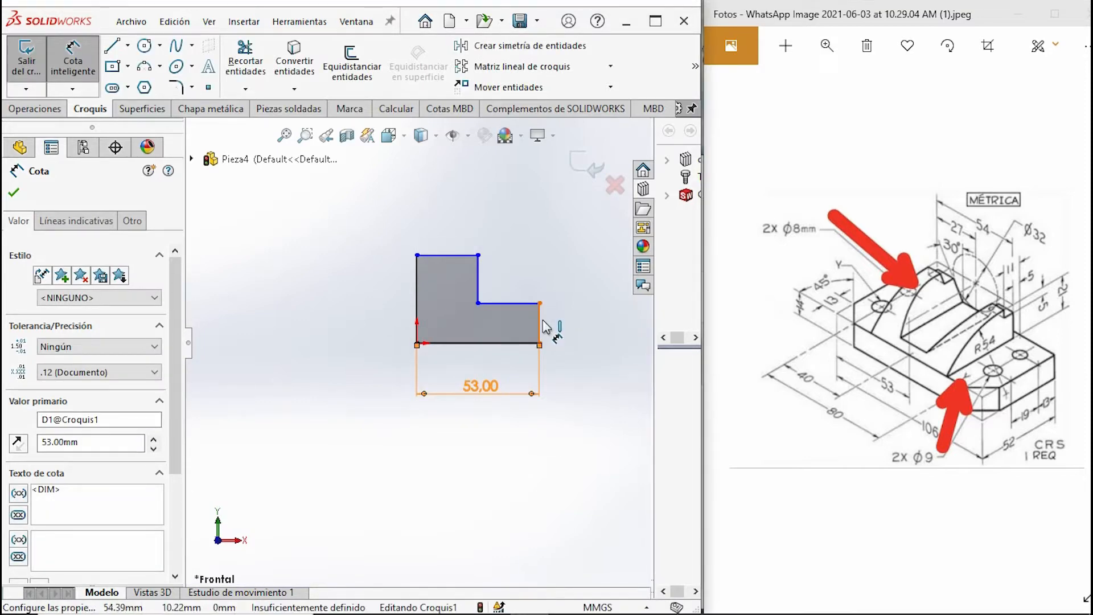
pyautogui.click(541, 324)
pyautogui.click(595, 320)
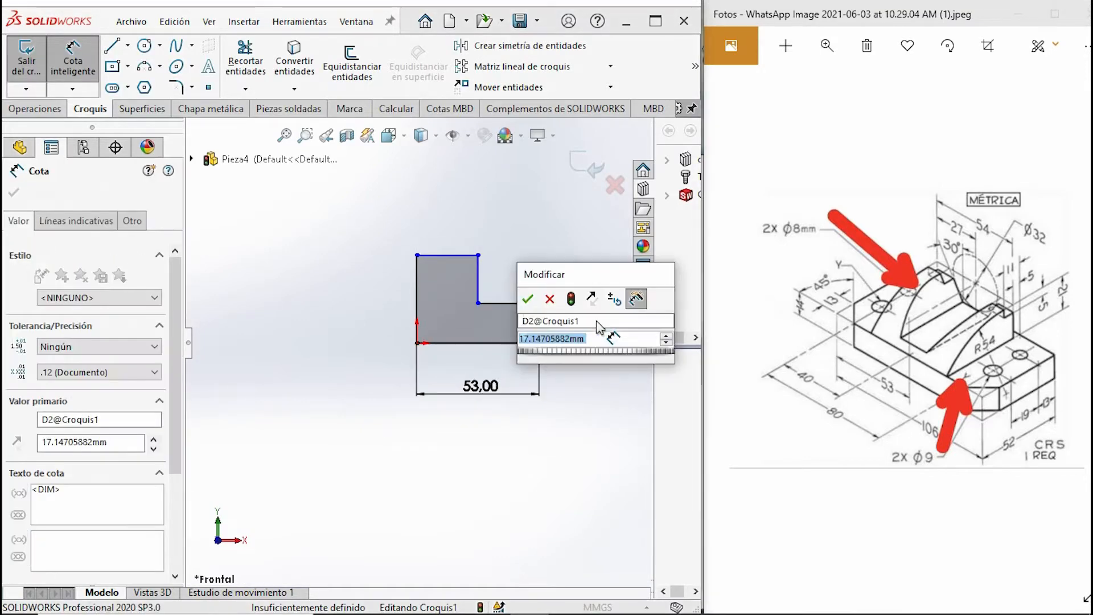
pyautogui.write('14')
pyautogui.press('Return')
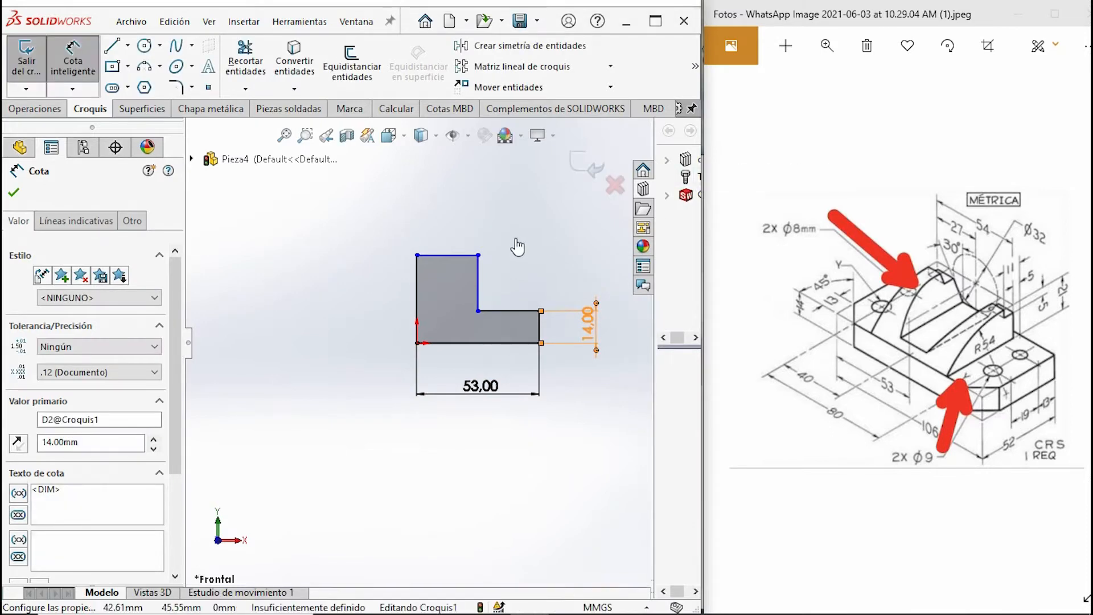
# - Dimension the L-profile's step height to 21 mm and its upper horizontal edge to 27 mm
pyautogui.click(478, 287)
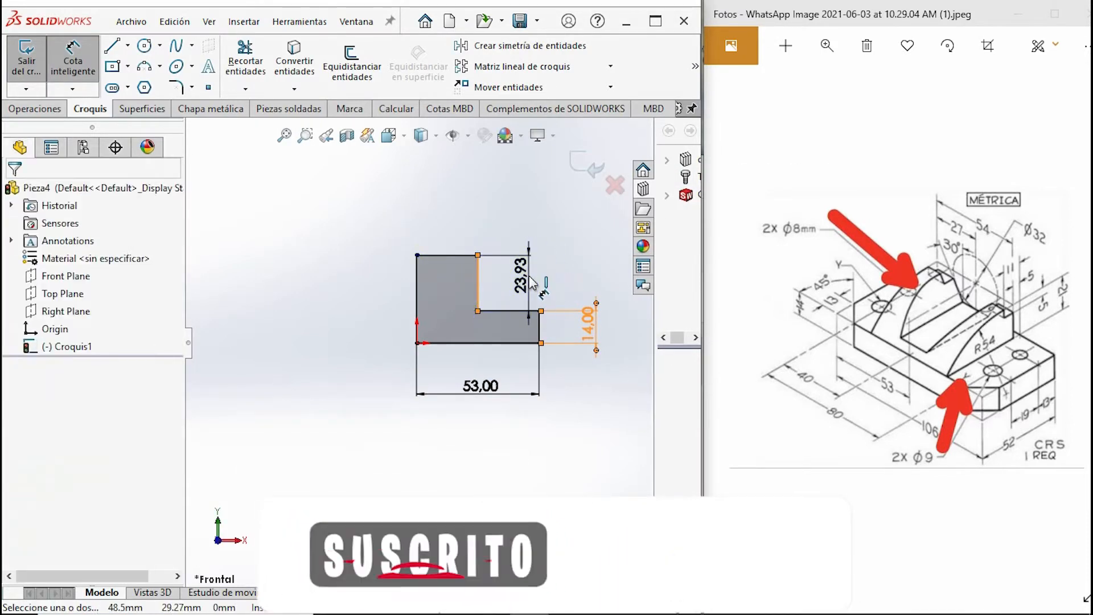
pyautogui.click(548, 260)
pyautogui.write('21')
pyautogui.press('Return')
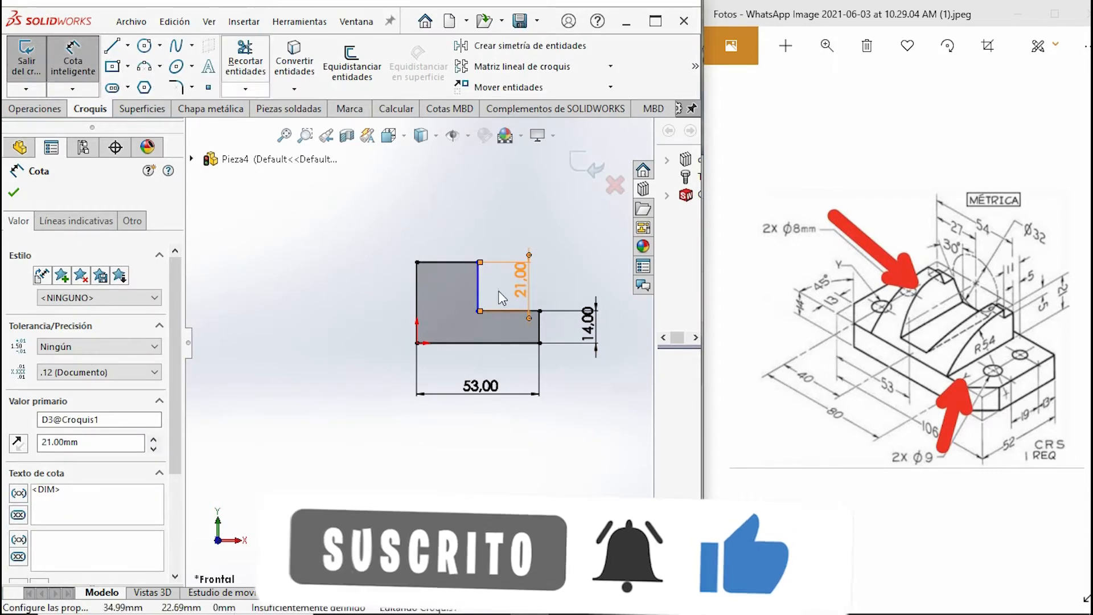
pyautogui.click(444, 264)
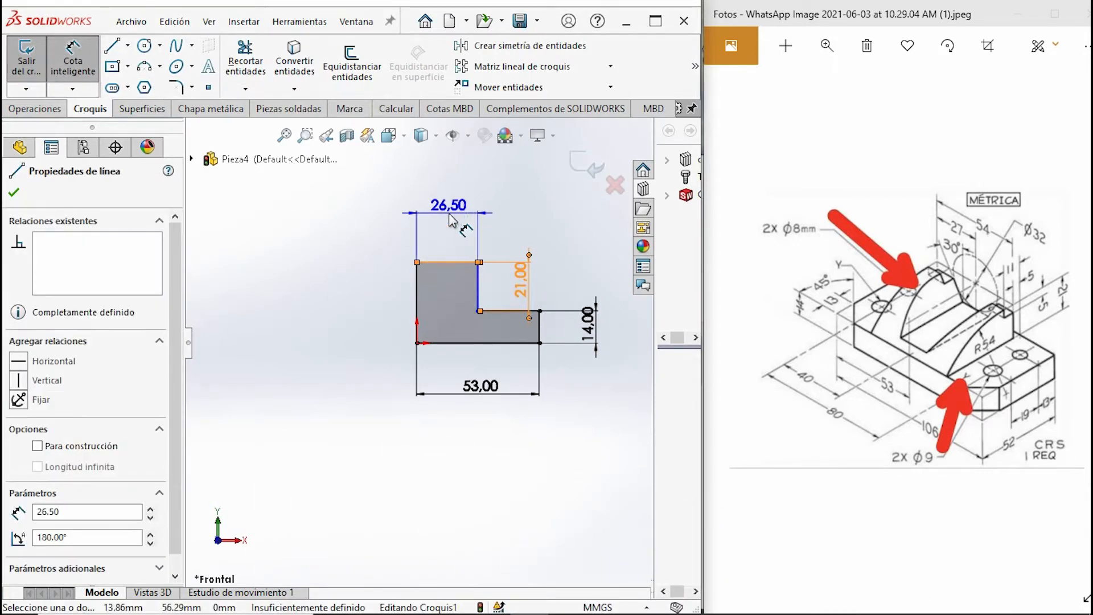
pyautogui.click(435, 215)
pyautogui.write('27')
pyautogui.press('Return')
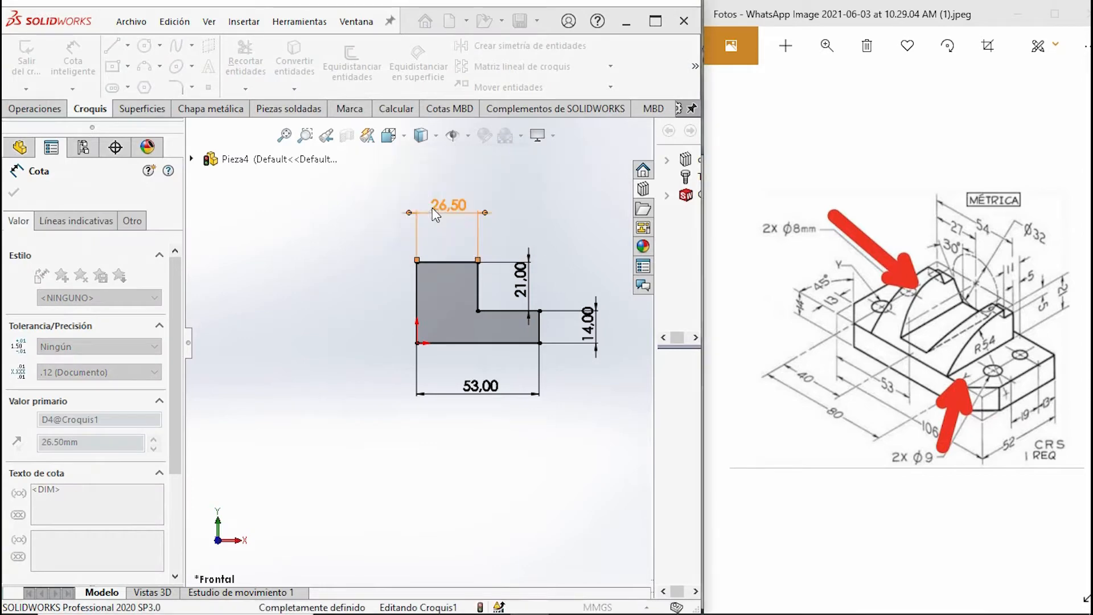
pyautogui.click(13, 193)
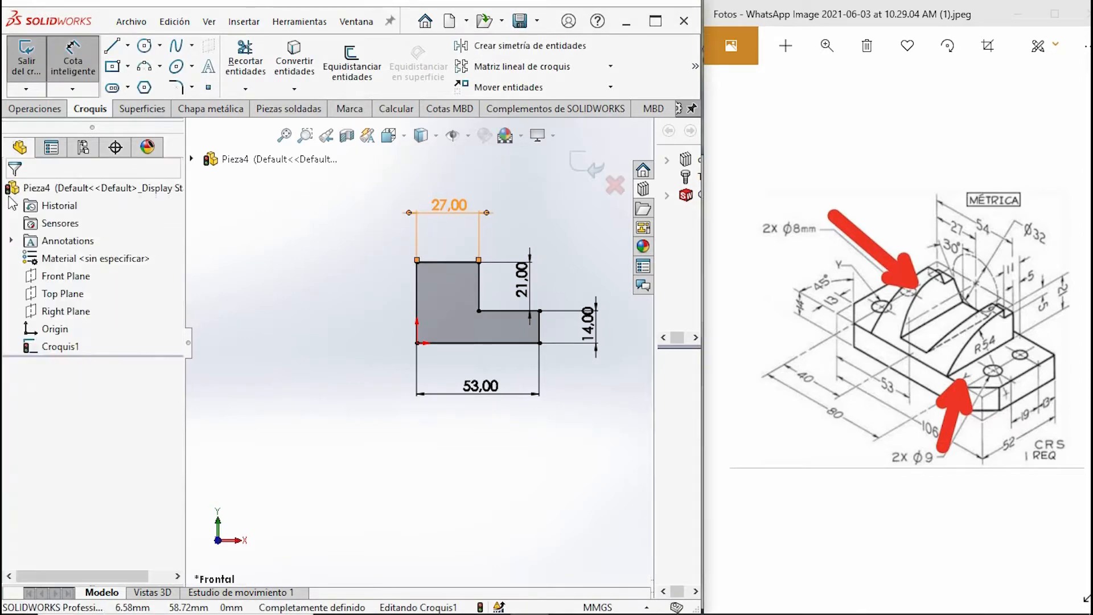
# - Extrude the L-profile to a blind depth of 52 mm, toward the back of the sketch plane
pyautogui.click(34, 108)
pyautogui.click(46, 55)
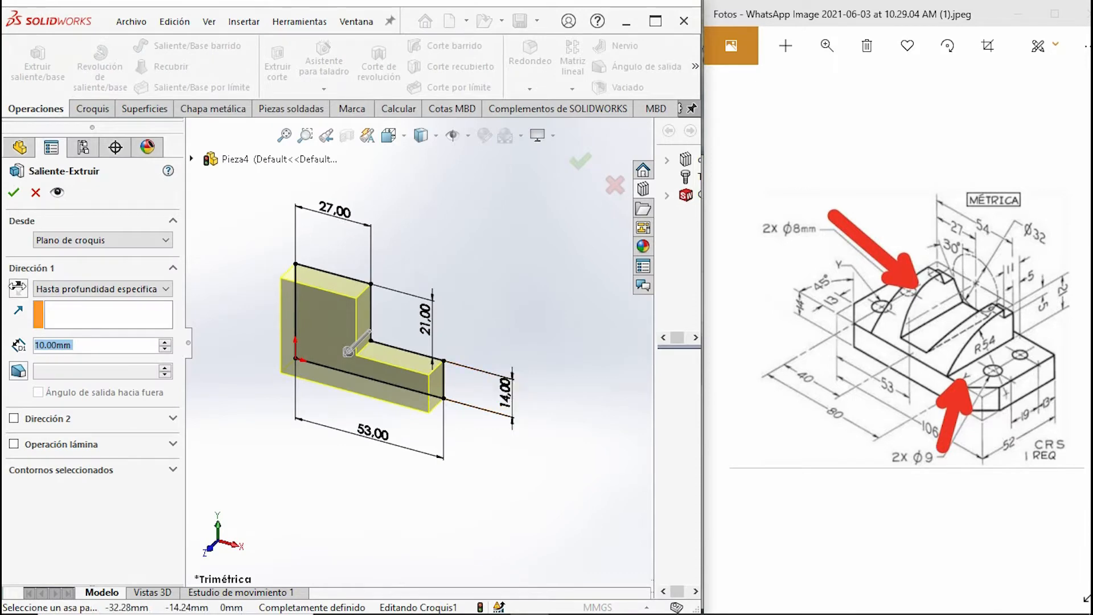
pyautogui.click(491, 273)
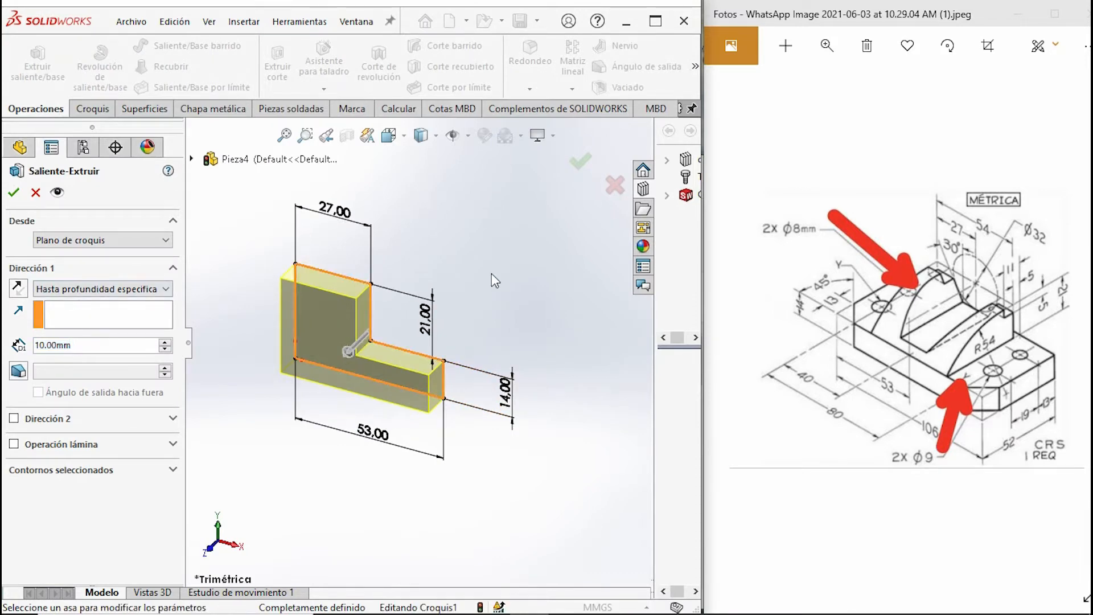
pyautogui.click(342, 351)
pyautogui.click(437, 278)
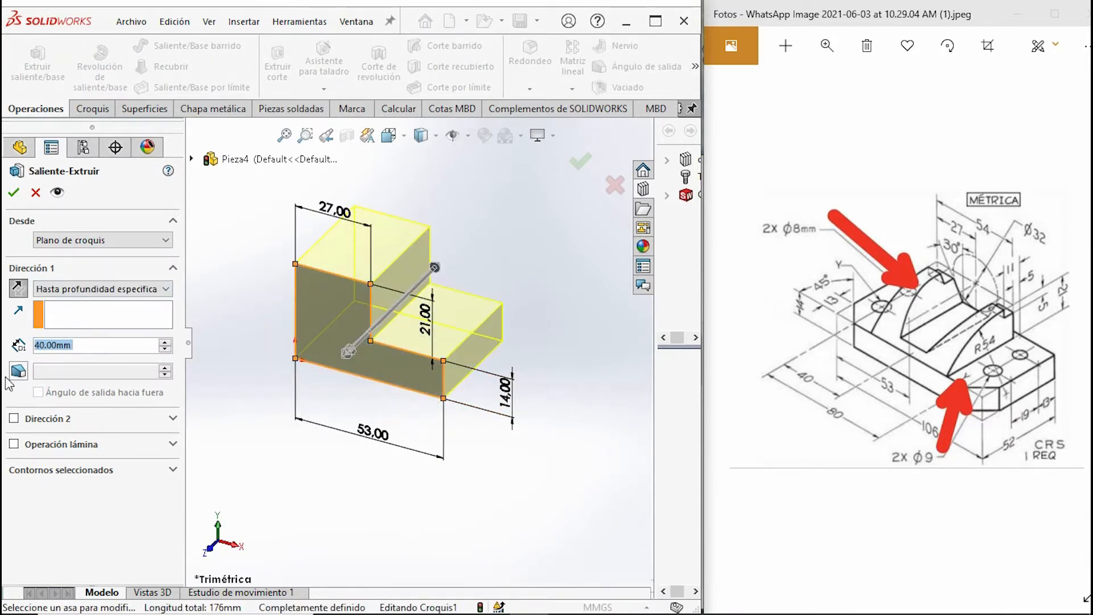
pyautogui.write('52')
pyautogui.press('Return')
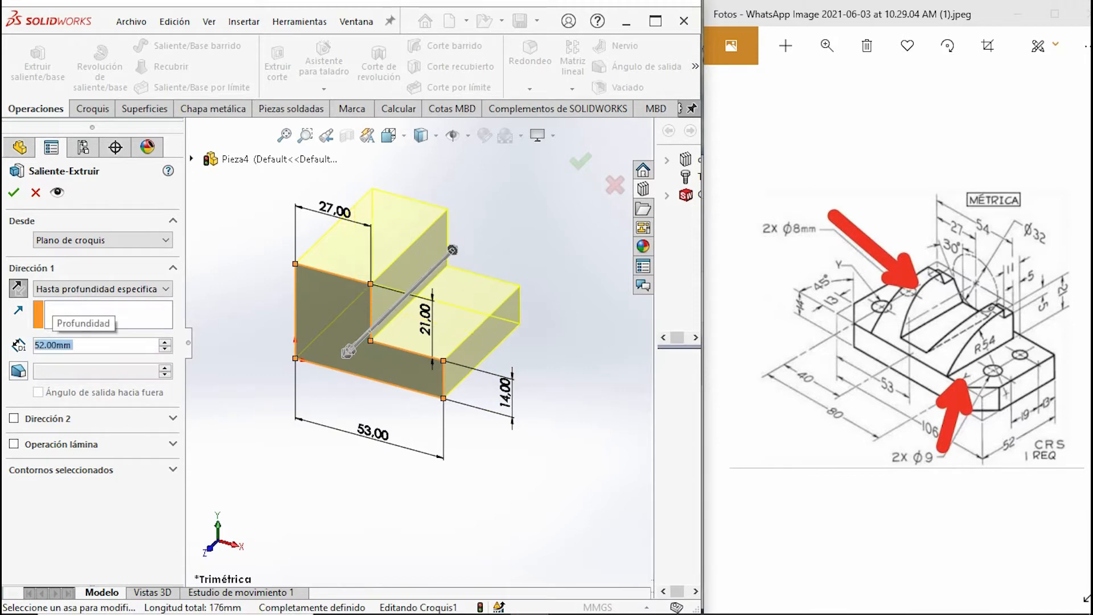
pyautogui.click(15, 190)
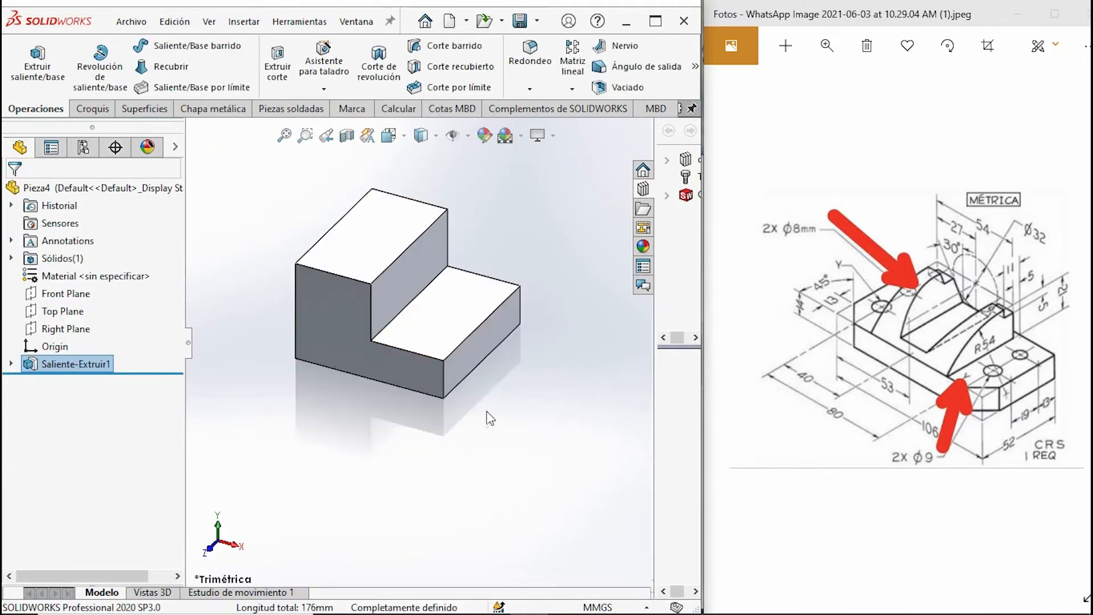
# - Chamfer the front outer vertical edge of the lower step at 13 mm and 45°
pyautogui.click(444, 378)
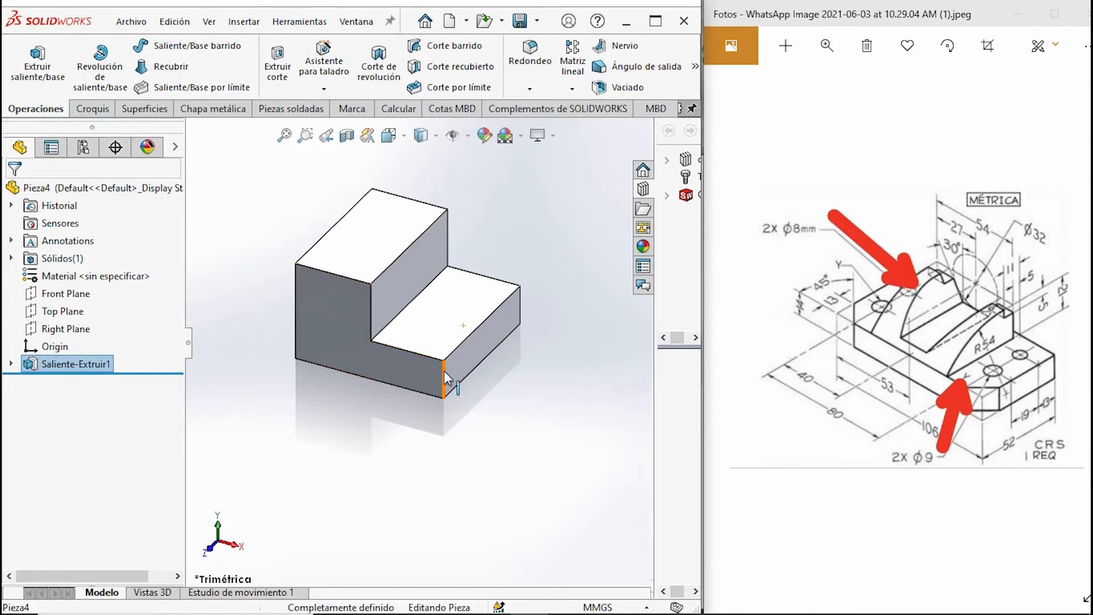
pyautogui.click(91, 108)
pyautogui.click(54, 108)
pyautogui.click(530, 88)
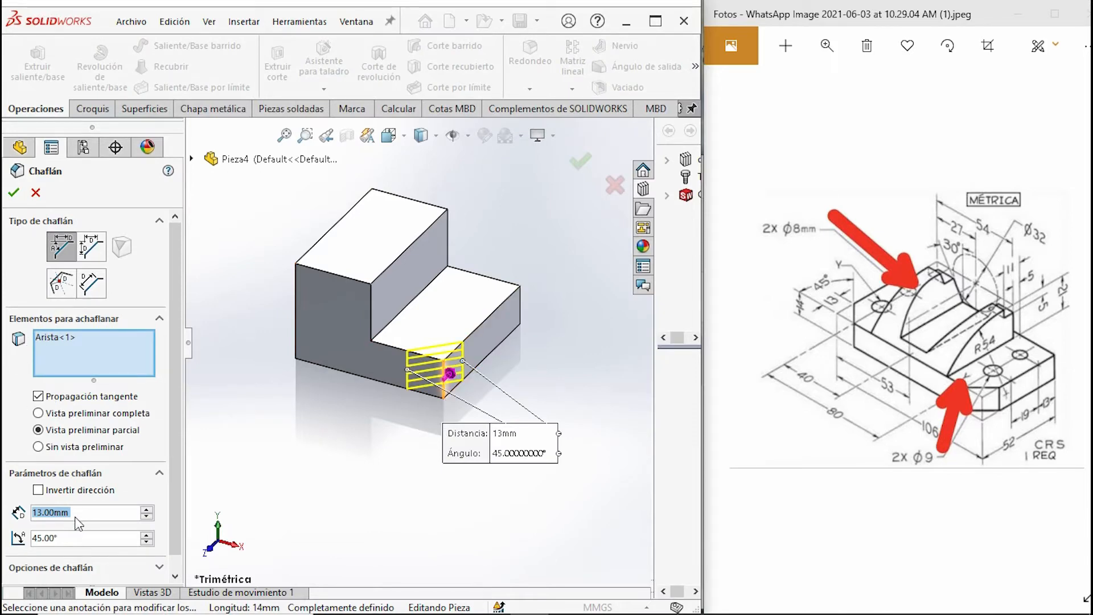
pyautogui.click(12, 195)
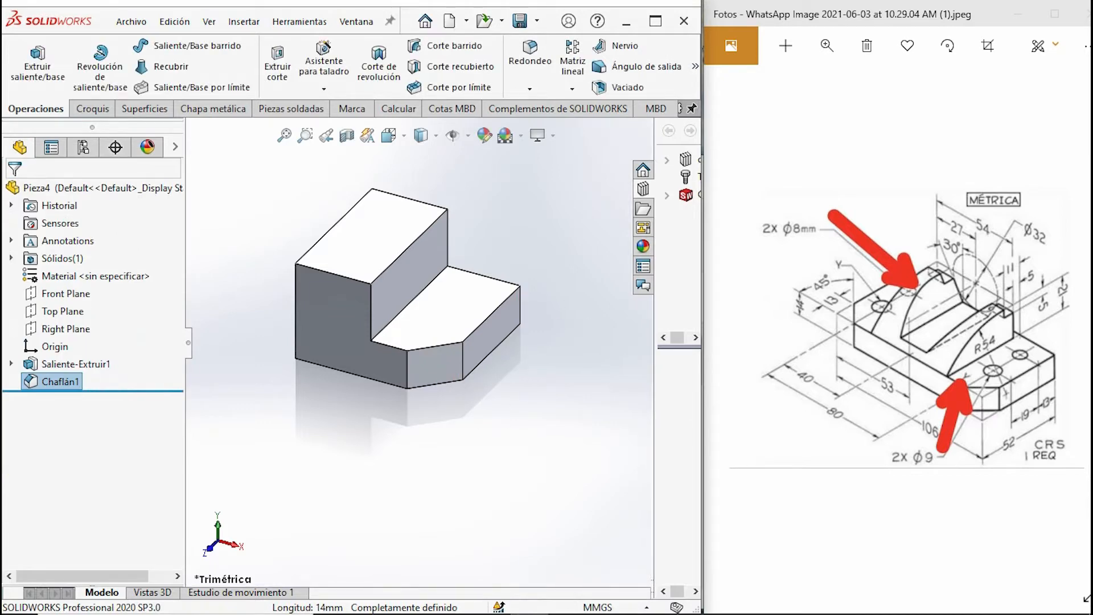
# - Sketch two aligned circles, about 6.4 mm and 5.5 mm in diameter, on the lower step's upper face, the smaller nearer the chamfer
pyautogui.click(441, 330)
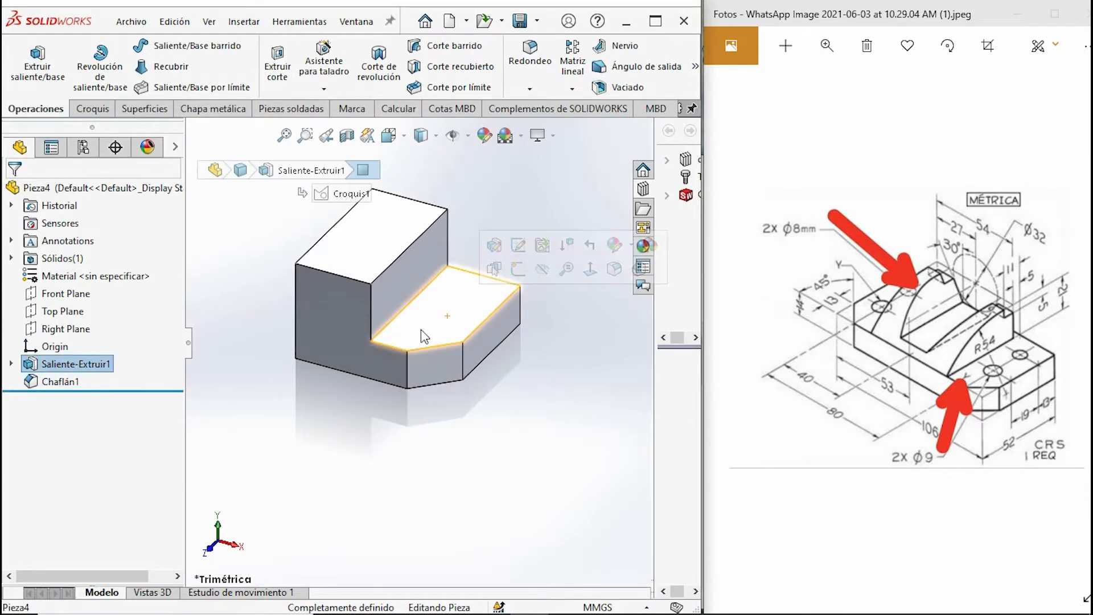
pyautogui.click(518, 270)
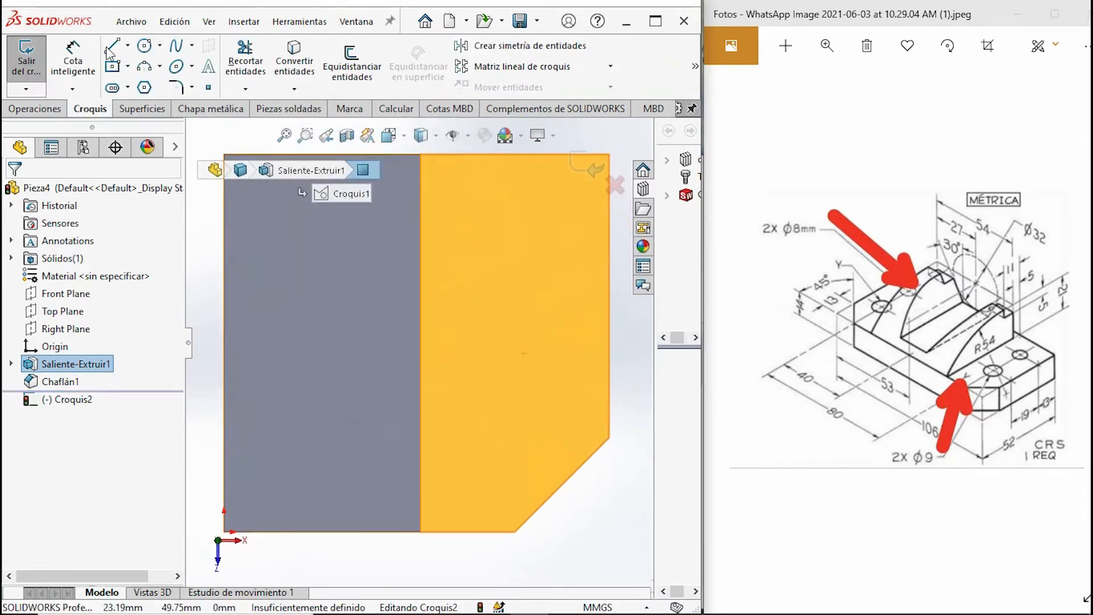
pyautogui.click(145, 45)
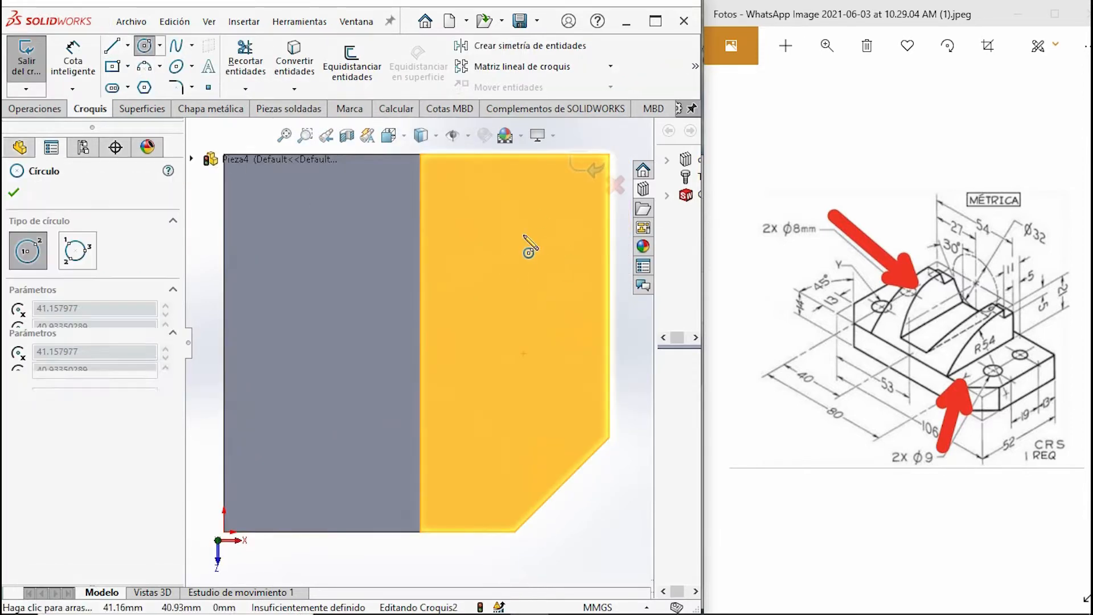
pyautogui.click(522, 234)
pyautogui.click(523, 256)
pyautogui.click(524, 257)
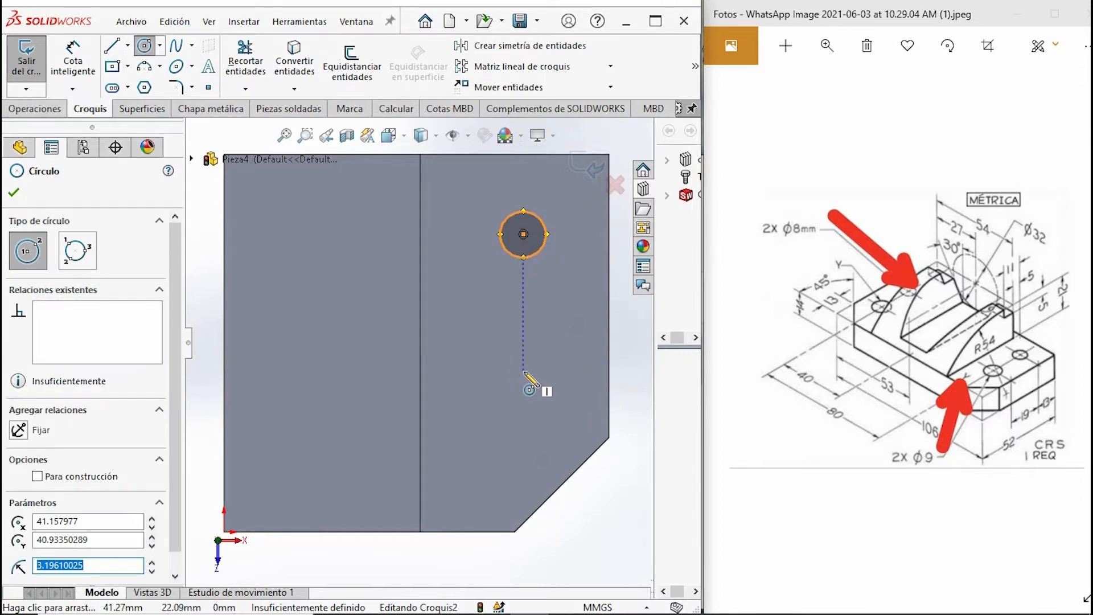
pyautogui.click(523, 366)
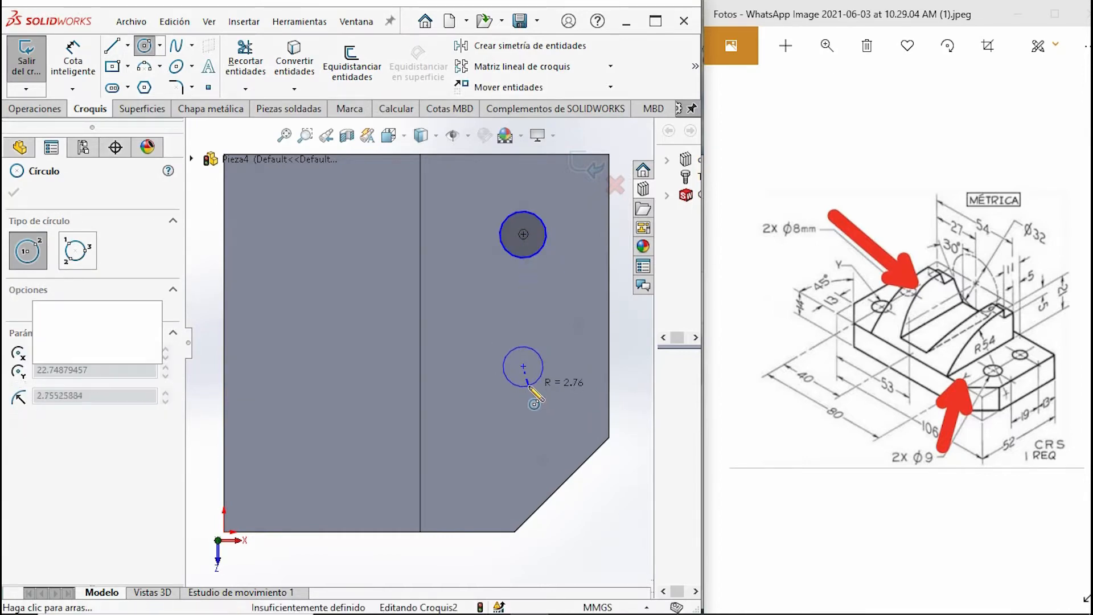
pyautogui.click(538, 381)
pyautogui.press('Escape')
# - Dimension the rear circle's diameter to 8 mm and the diameter of the circle nearer the chamfer to 9 mm
pyautogui.click(73, 59)
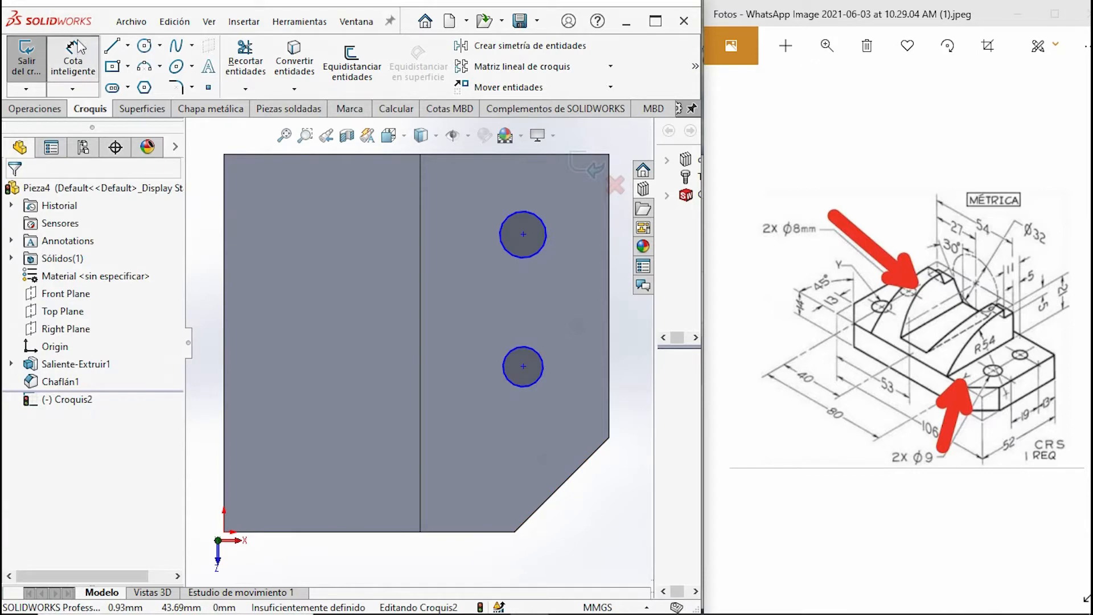
pyautogui.click(549, 216)
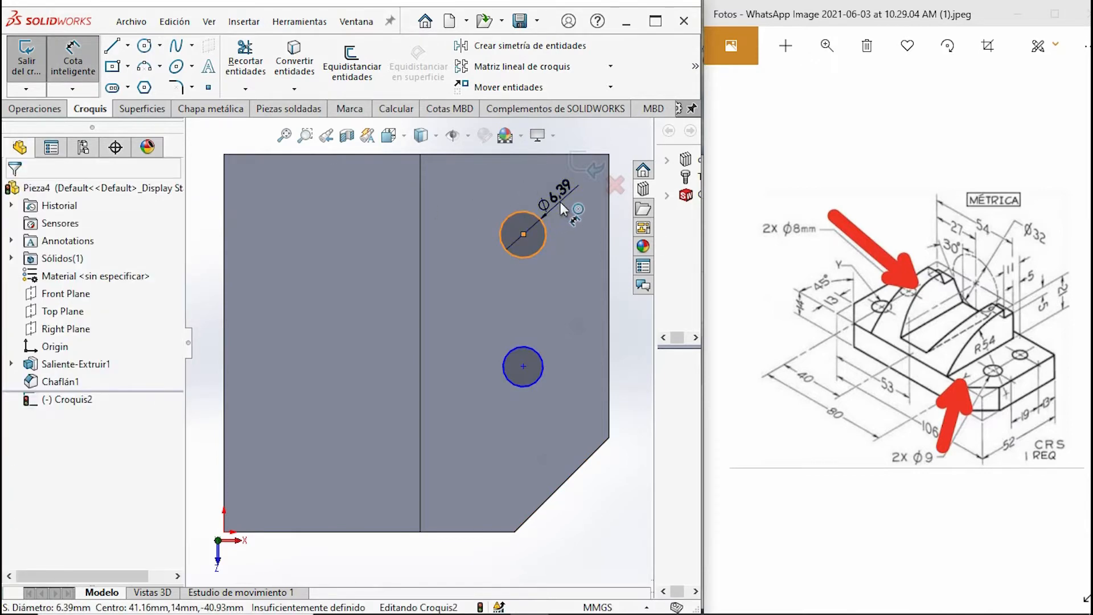
pyautogui.click(561, 207)
pyautogui.write('8')
pyautogui.press('Return')
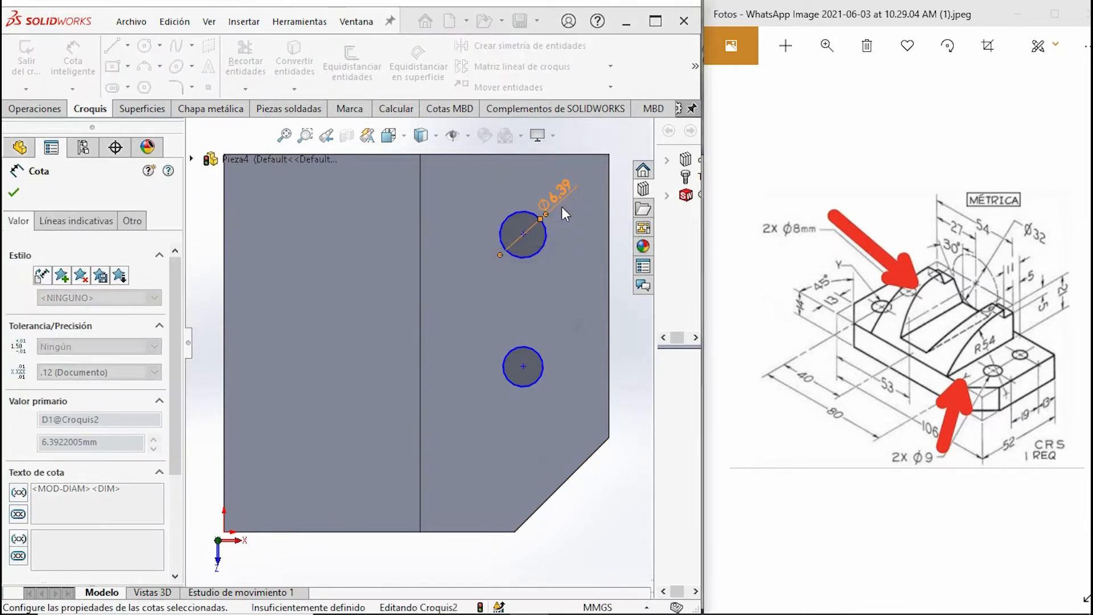
pyautogui.click(533, 385)
pyautogui.click(522, 437)
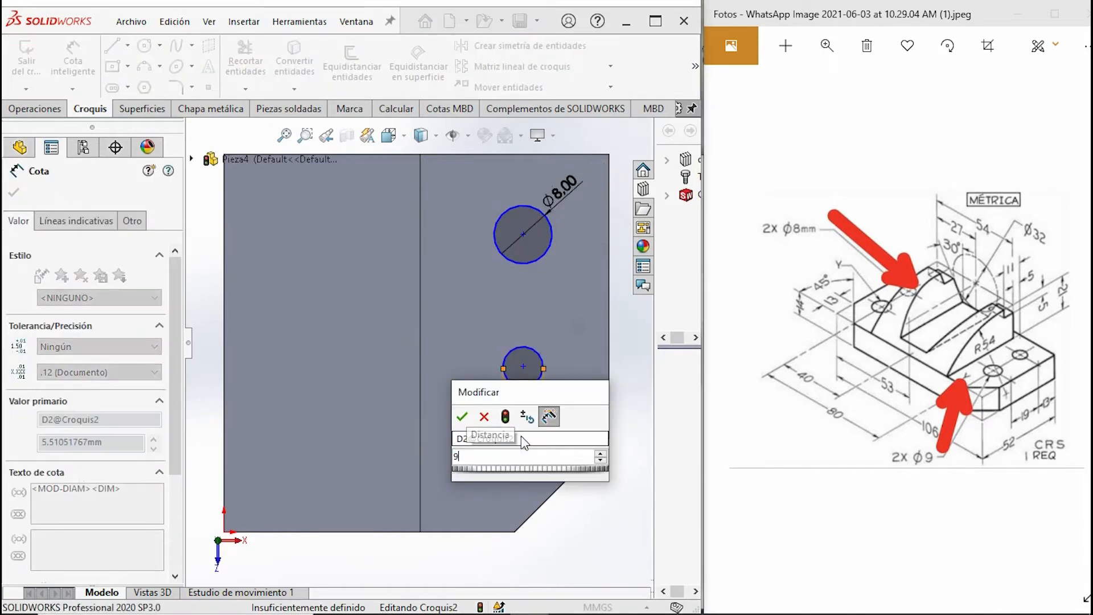
pyautogui.write('9')
pyautogui.press('Return')
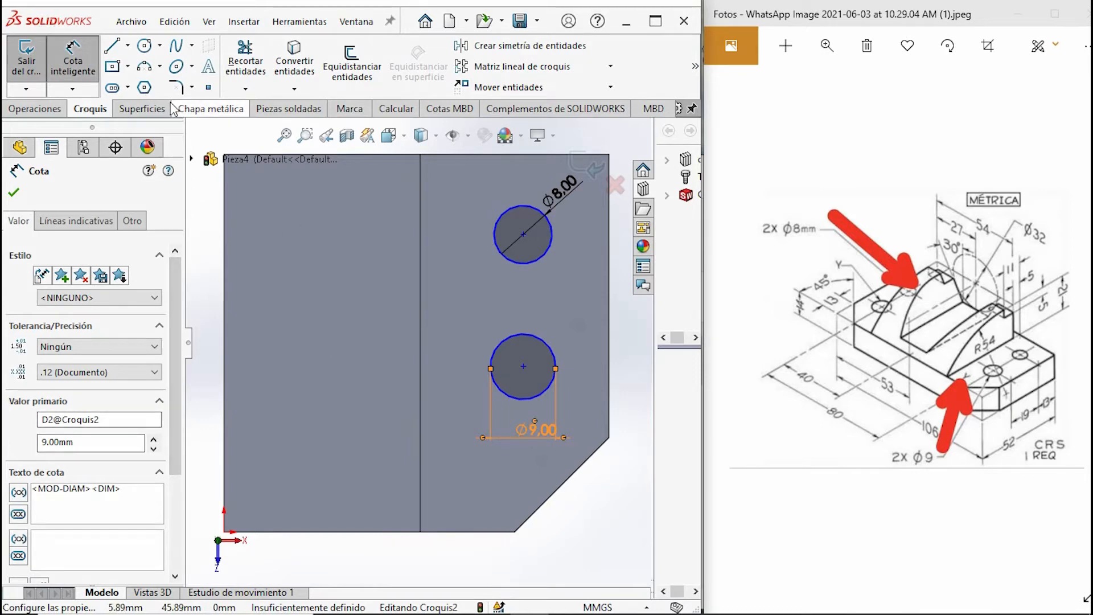
# - Dimension the center of the 8 mm circle 13 mm from the lower step's rear edge
pyautogui.click(523, 234)
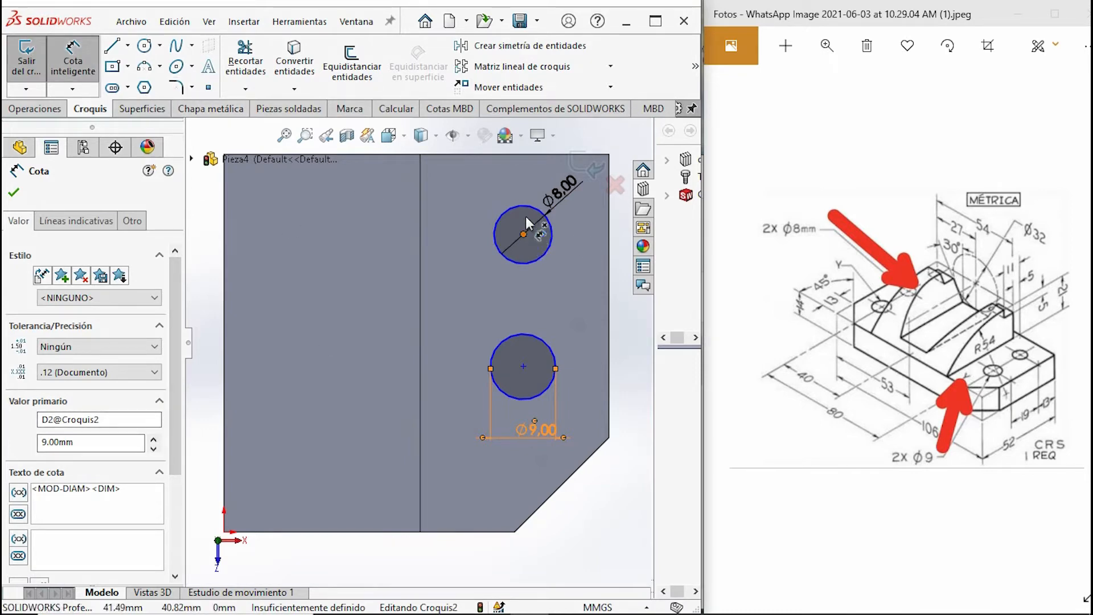
pyautogui.click(535, 154)
pyautogui.press('z')
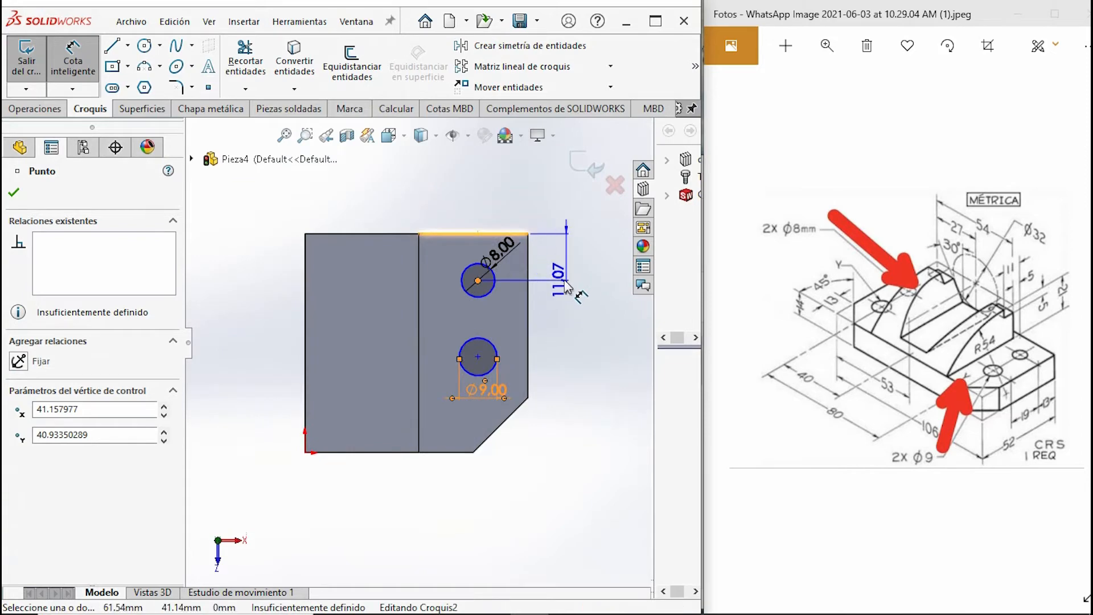
pyautogui.click(563, 282)
pyautogui.write('13')
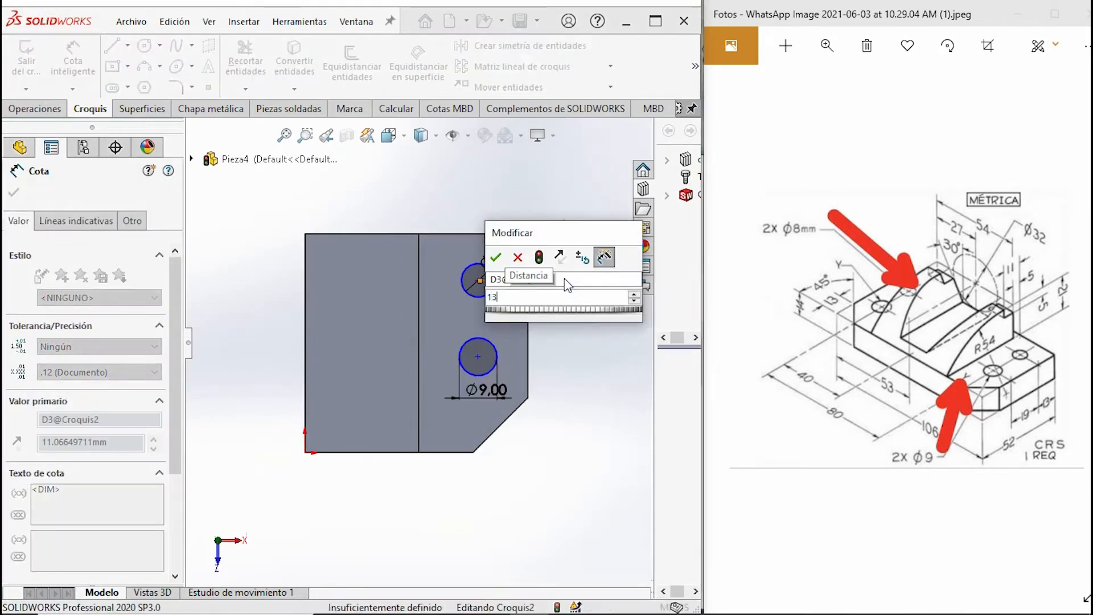
pyautogui.press('Return')
# - Dimension the front-to-back distance between the centers of the 8 mm and 9 mm circles to 19 mm
pyautogui.click(478, 289)
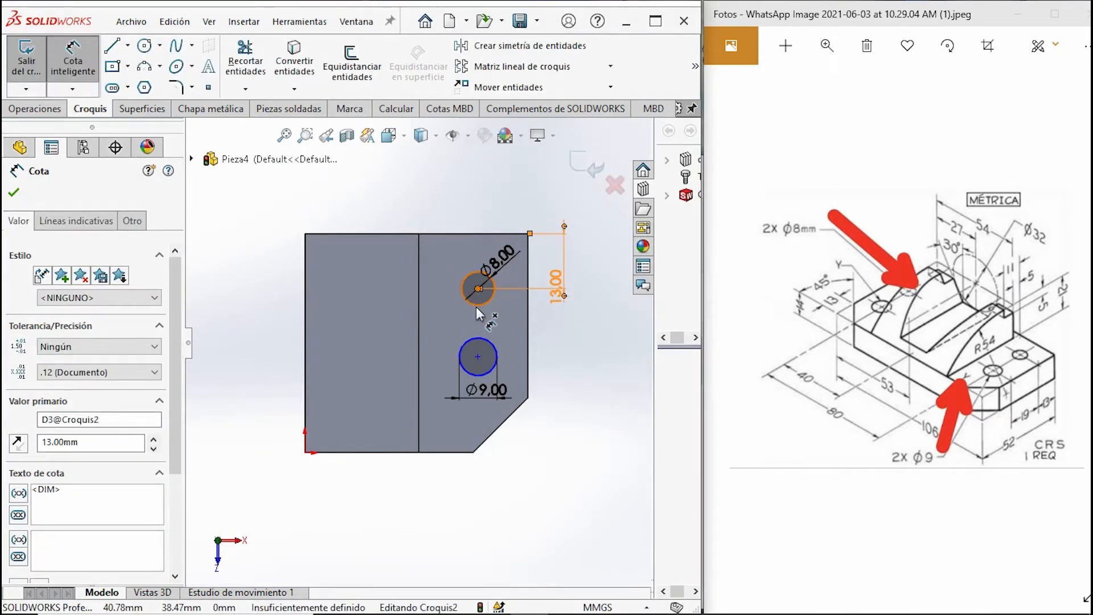
pyautogui.click(477, 357)
pyautogui.click(592, 373)
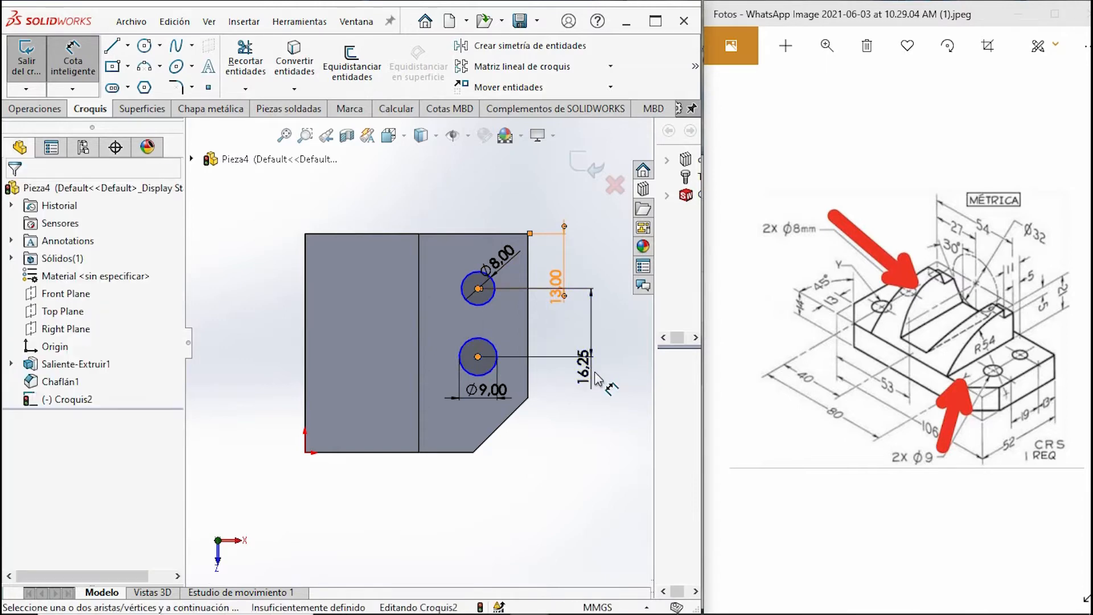
pyautogui.write('19')
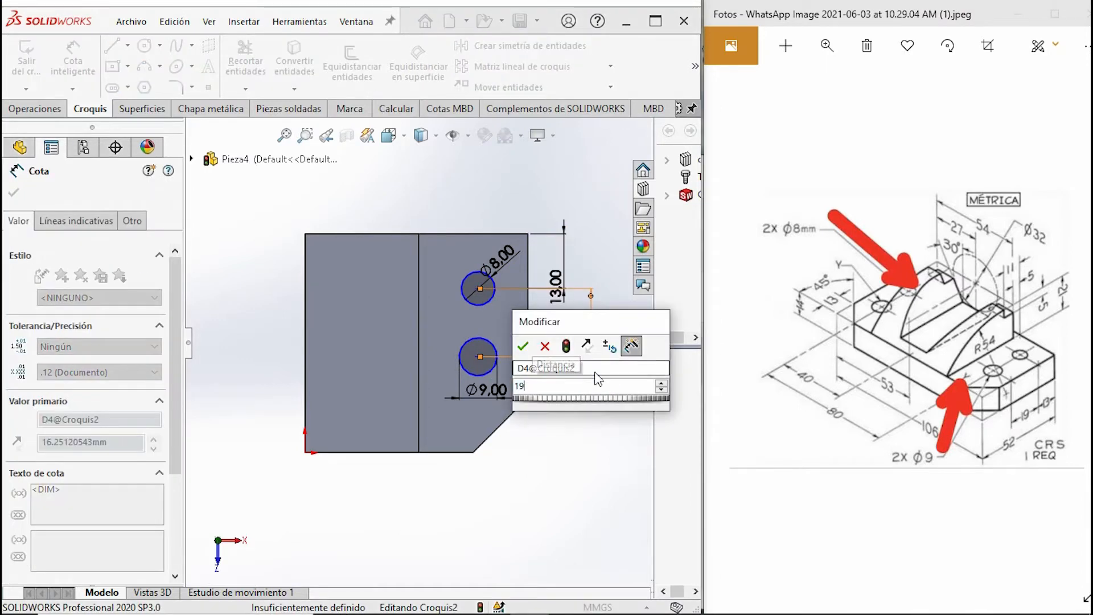
pyautogui.press('Return')
# - Dimension the center of the 9 mm circle 40 mm from the tall block's outer side at the origin
pyautogui.scroll(2, 507, 454)
pyautogui.moveTo(491, 447)
pyautogui.mouseDown(button='middle')
pyautogui.moveTo(480, 429)
pyautogui.moveTo(524, 506)
pyautogui.moveTo(407, 456)
pyautogui.mouseUp(button='middle')
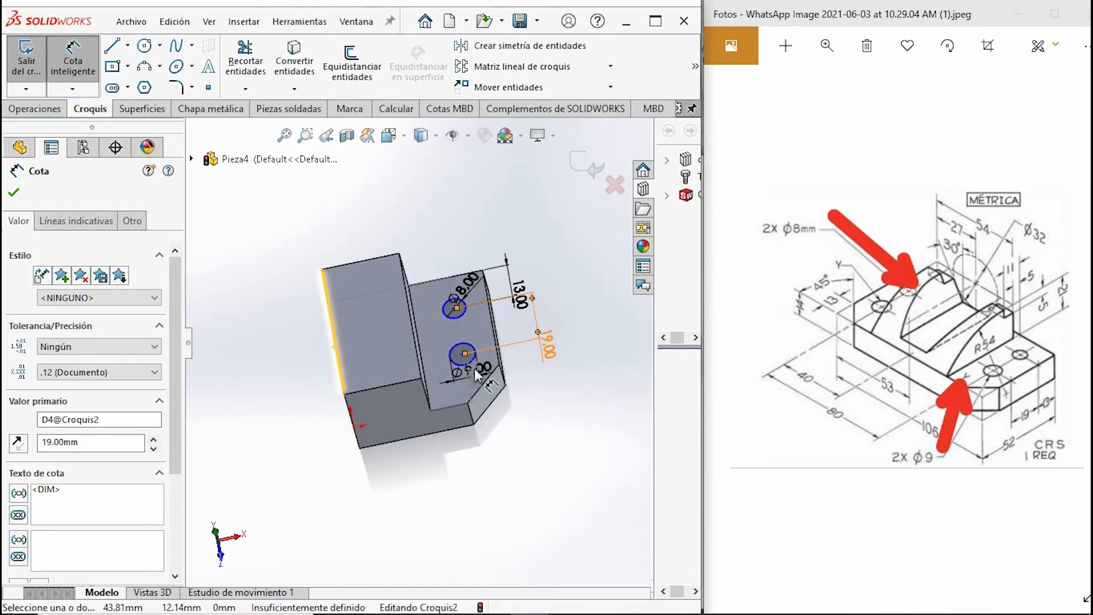
pyautogui.click(460, 353)
pyautogui.click(353, 428)
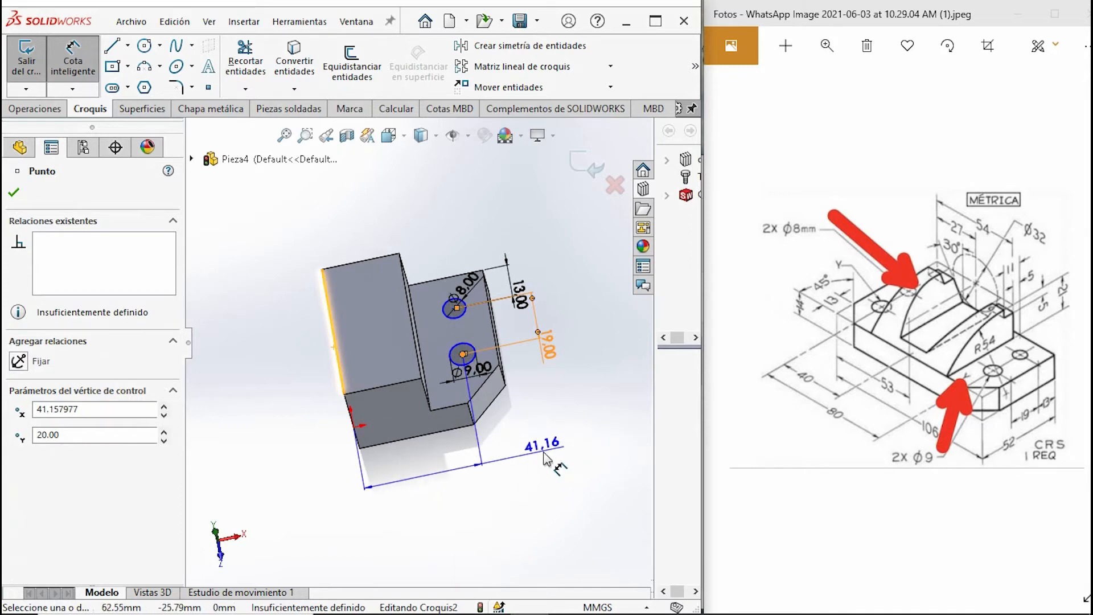
pyautogui.click(548, 459)
pyautogui.write('40')
pyautogui.press('Return')
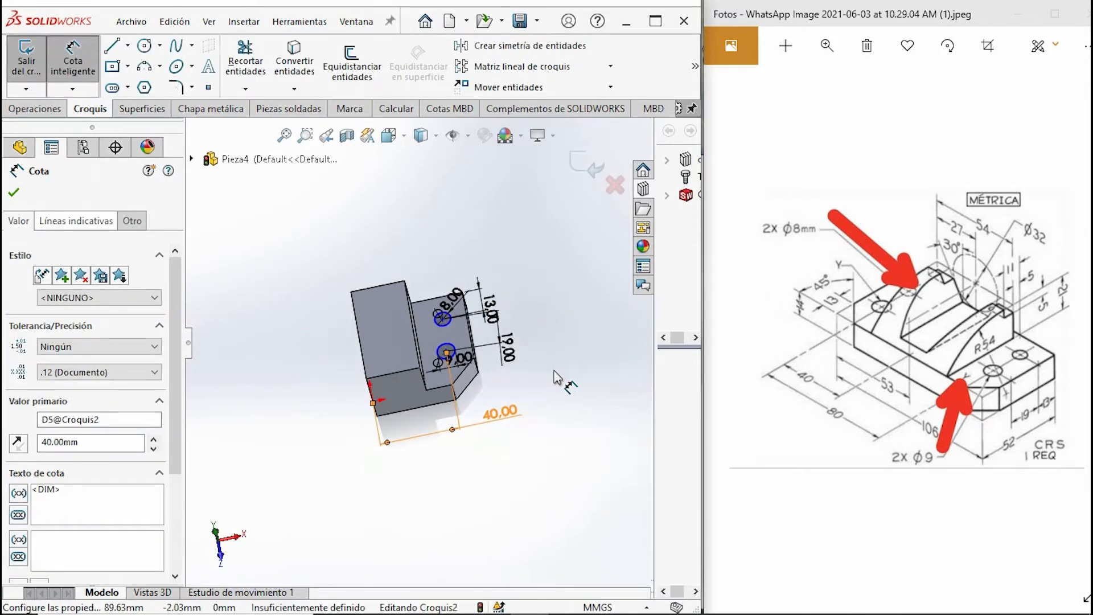
# - Add a vertical relation between the center points of the two circles
pyautogui.scroll(5, 554, 383)
pyautogui.press('Escape')
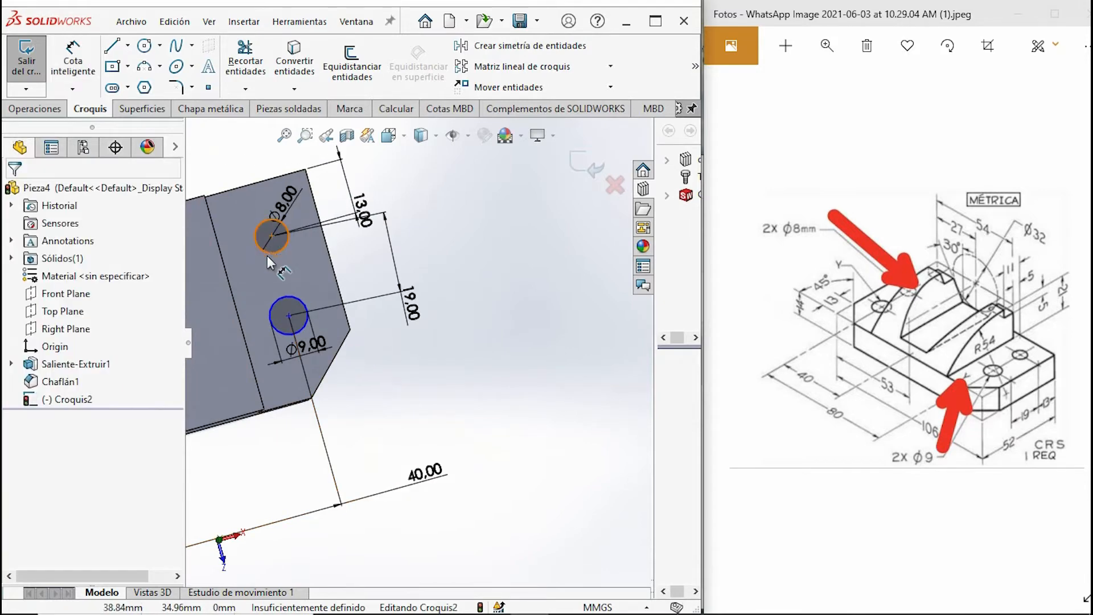
pyautogui.click(272, 236)
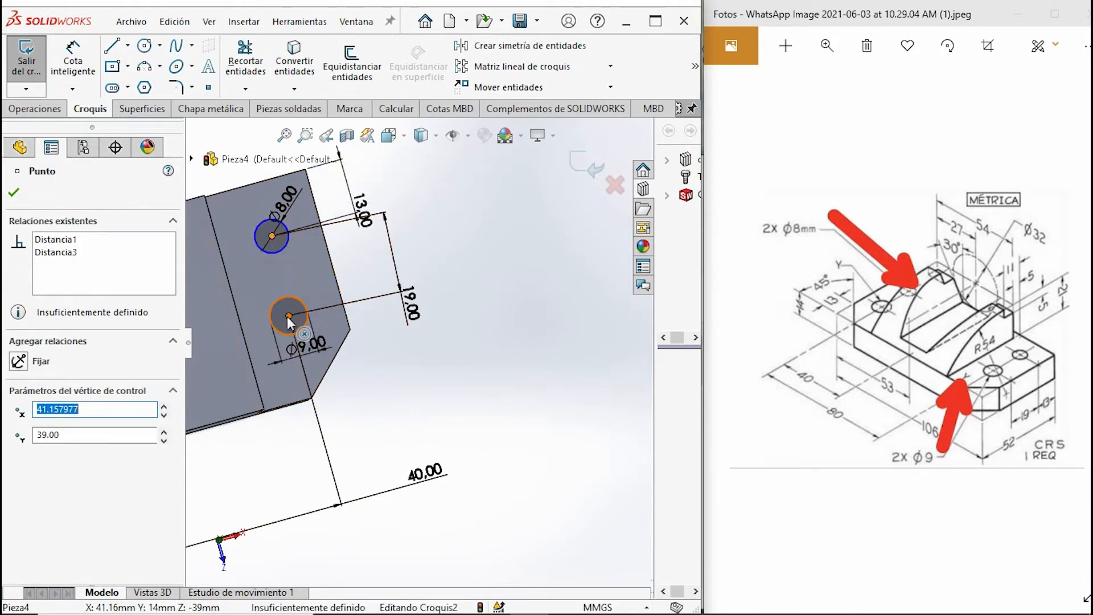
pyautogui.keyDown('ctrl'); pyautogui.click(289, 315); pyautogui.keyUp('ctrl')
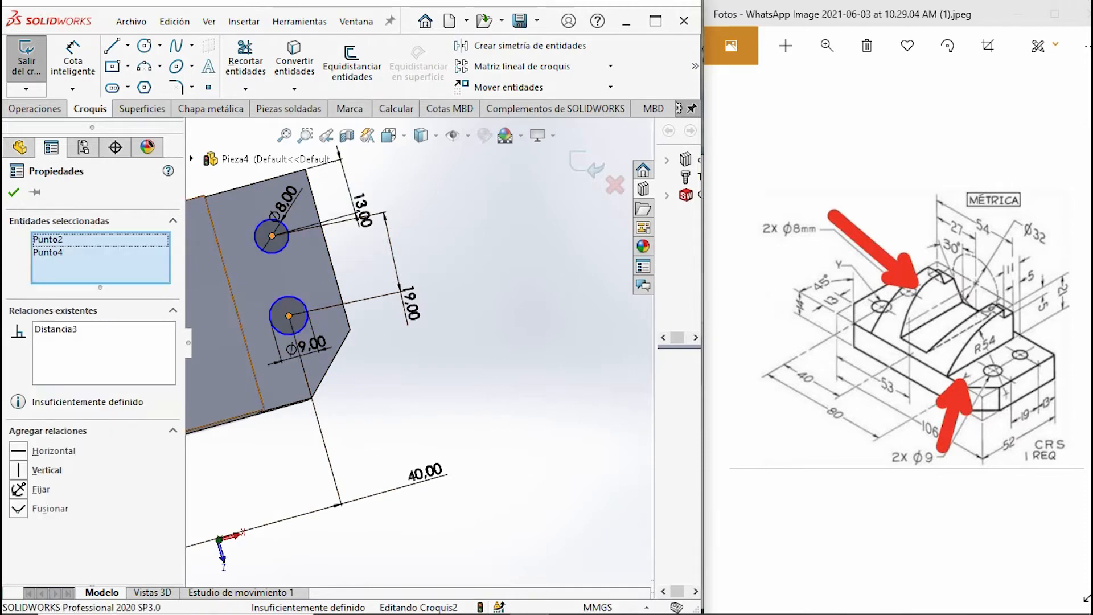
pyautogui.click(24, 470)
# - Cut both circles through the lower step as an extruded cut with the Through All end condition
pyautogui.moveTo(430, 410)
pyautogui.mouseDown(button='middle')
pyautogui.moveTo(436, 459)
pyautogui.moveTo(431, 381)
pyautogui.mouseUp(button='middle')
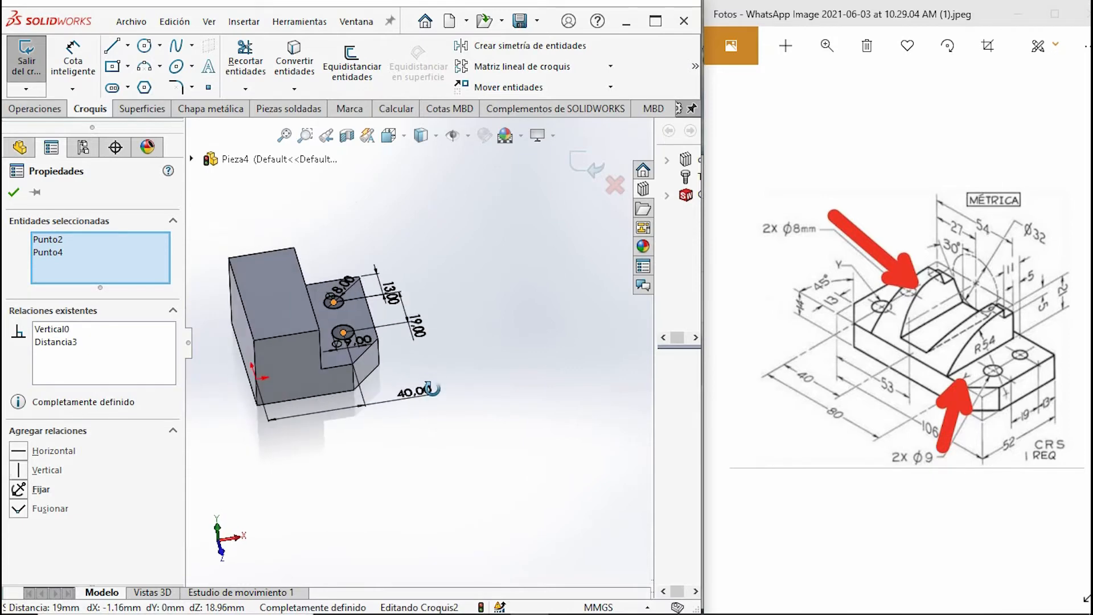
pyautogui.click(34, 109)
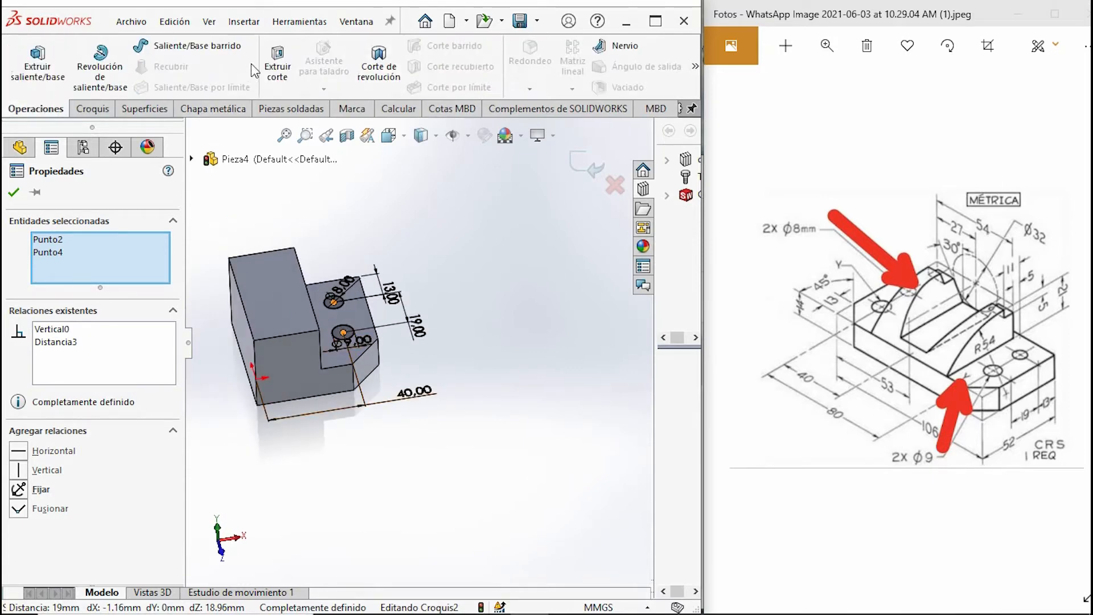
pyautogui.click(266, 47)
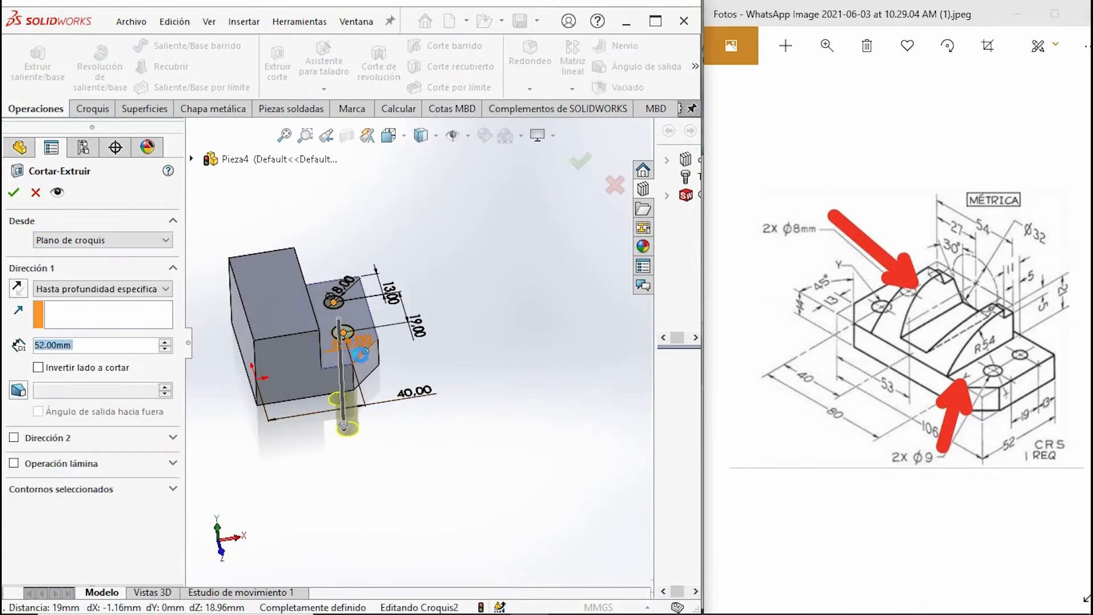
pyautogui.click(47, 291)
pyautogui.click(50, 302)
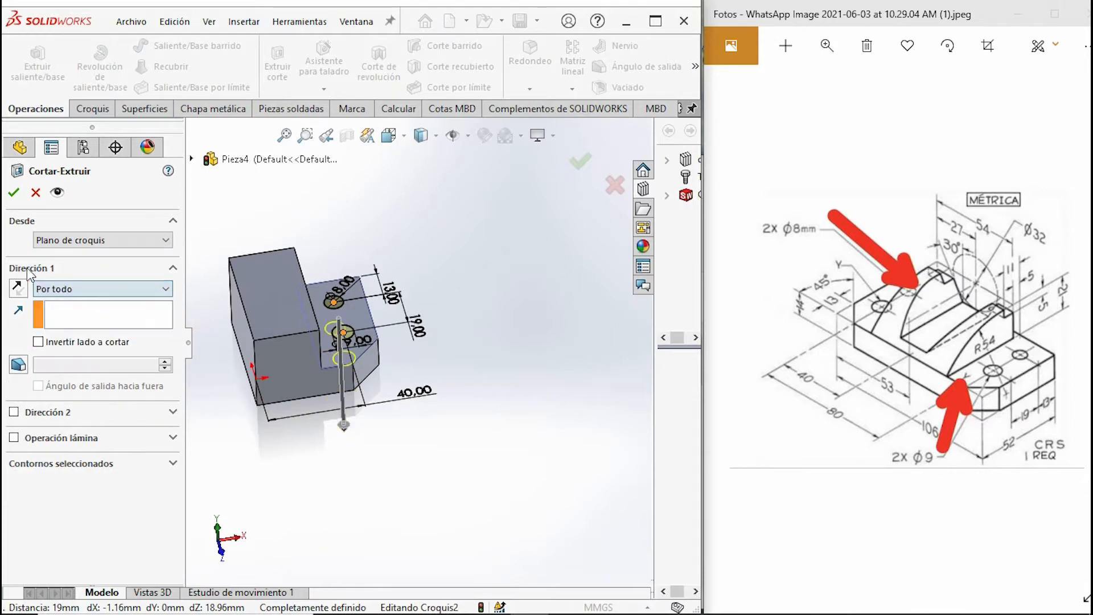
pyautogui.click(13, 194)
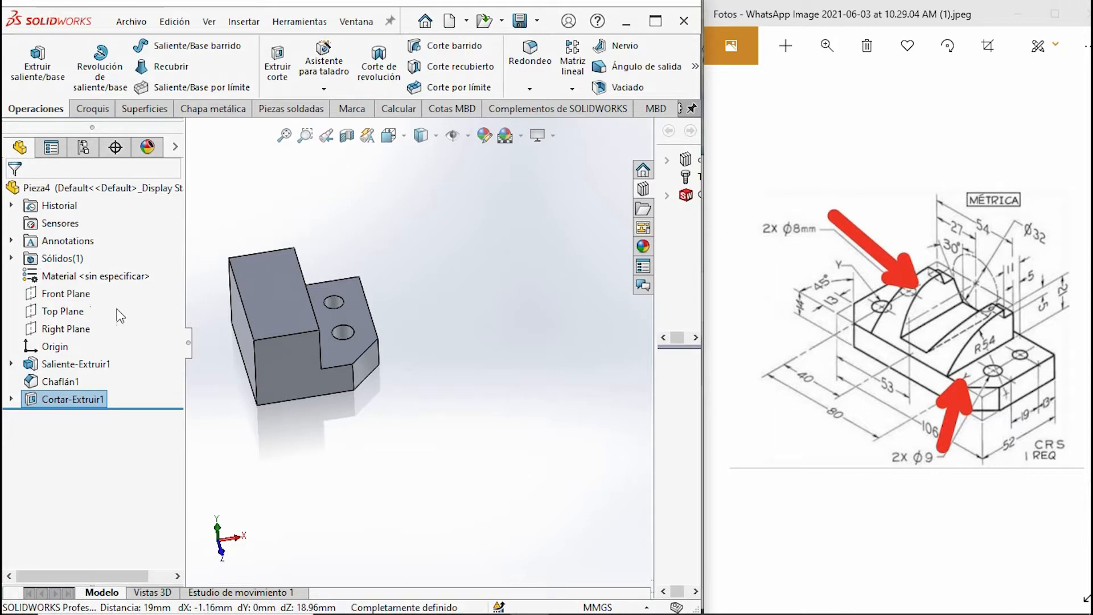
# - Sketch a stepped line profile on the tall block's side face above the holes, from its lower rear corner to its top edge, with a base segment about 5.7 mm long
pyautogui.moveTo(322, 344); pyautogui.dragTo(193, 376, button='middle')
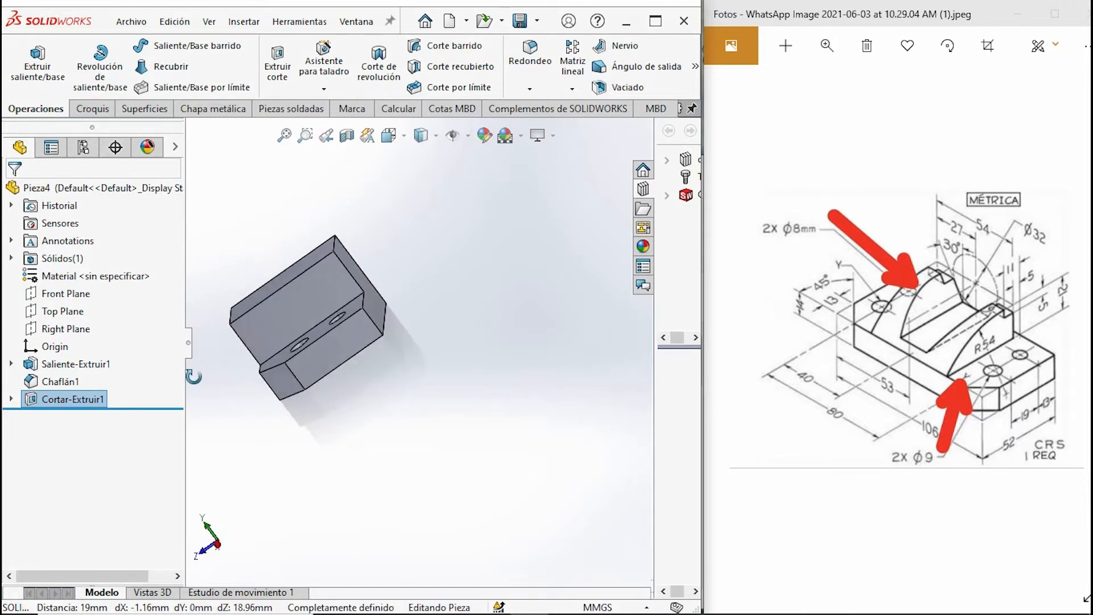
pyautogui.click(302, 301)
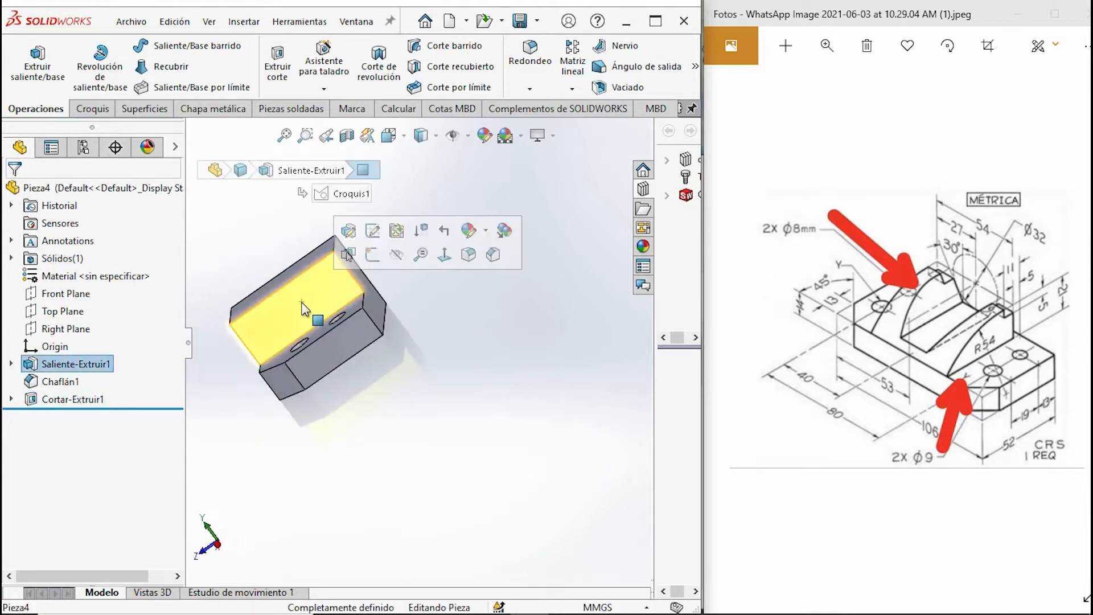
pyautogui.click(373, 255)
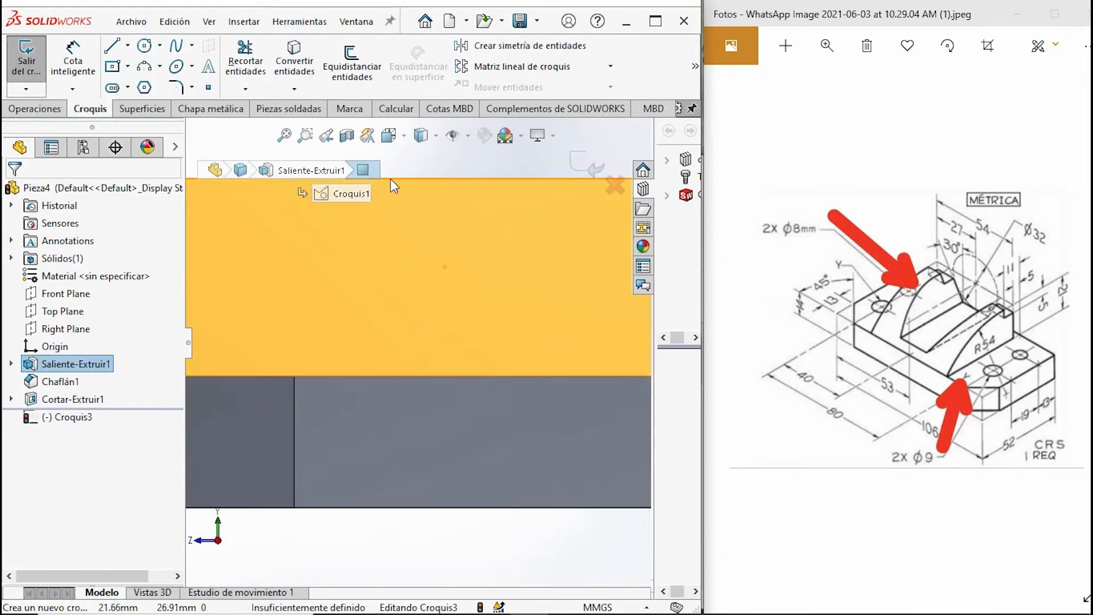
pyautogui.scroll(4, 543, 496)
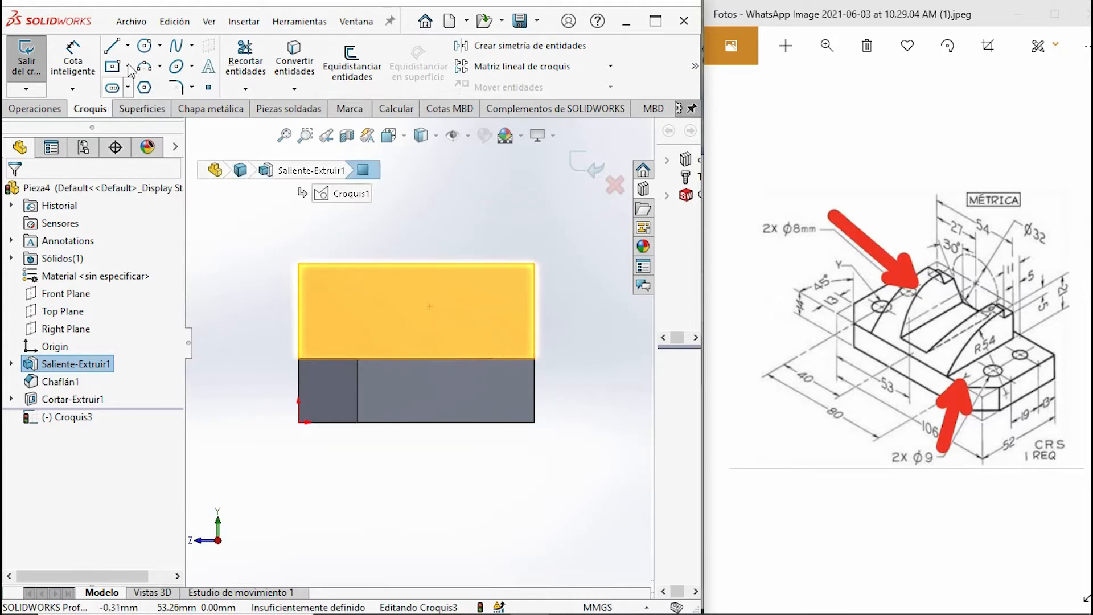
pyautogui.press('l')
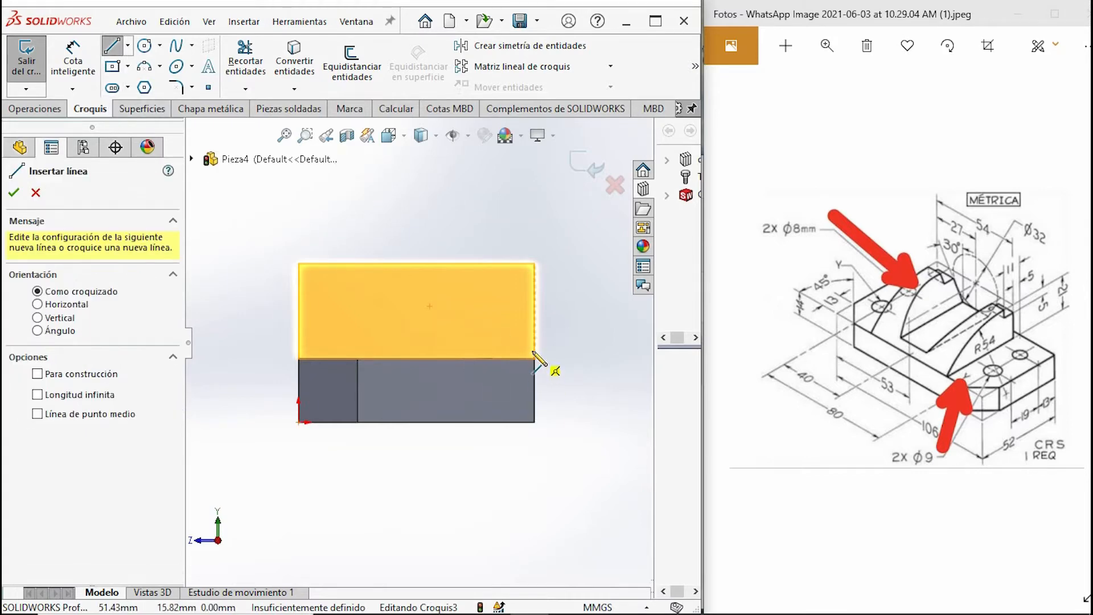
pyautogui.click(534, 359)
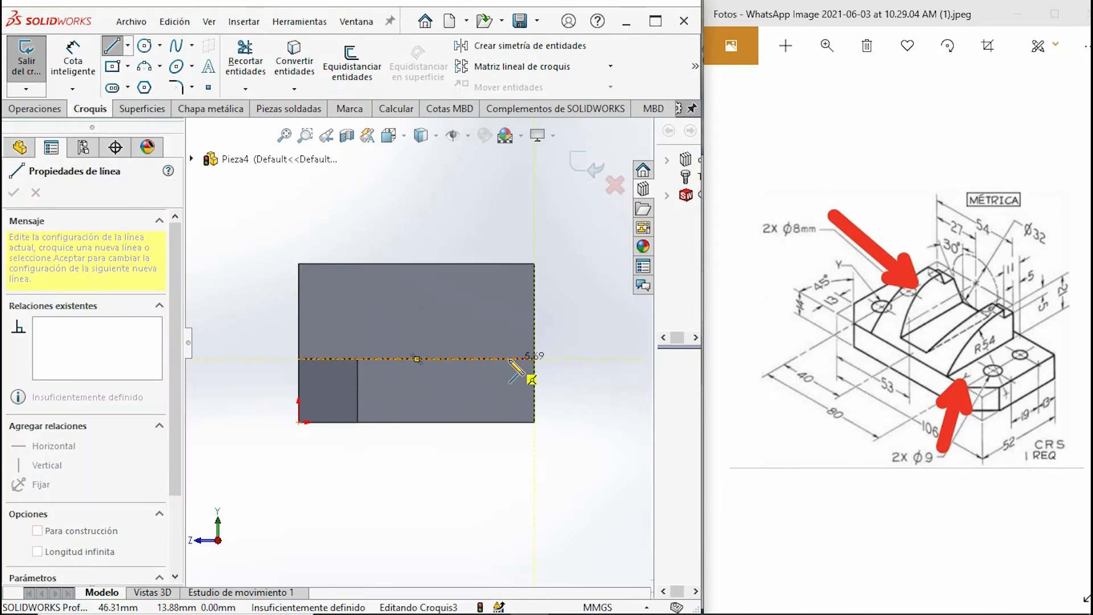
pyautogui.click(509, 359)
pyautogui.click(509, 280)
pyautogui.click(485, 264)
pyautogui.press('Escape')
pyautogui.press('Escape')
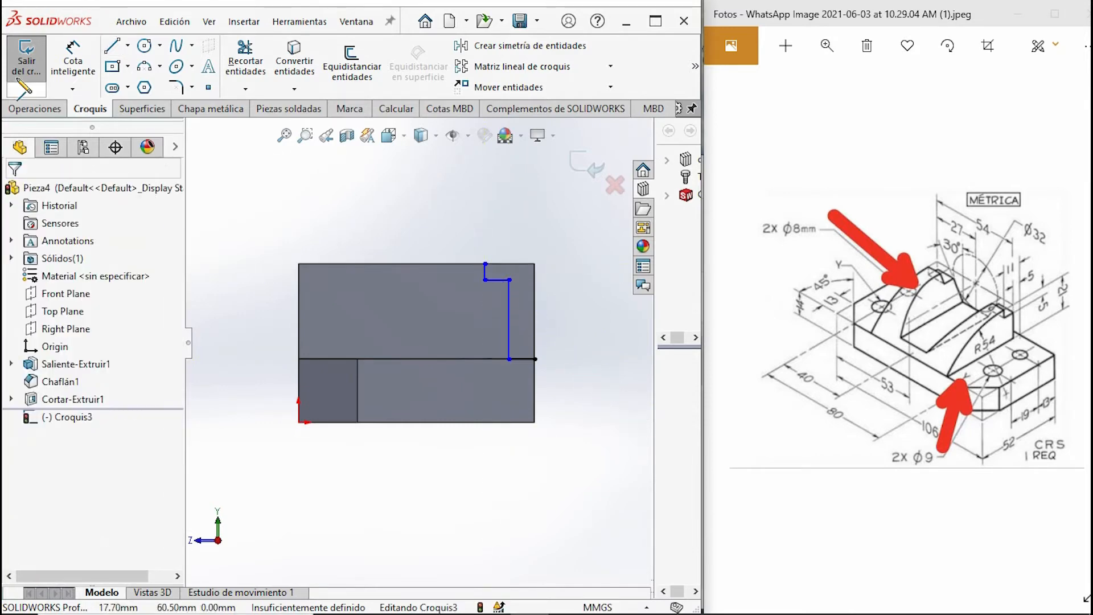
# - Dimension the profile's bottom horizontal segment to 5 mm
pyautogui.click(65, 61)
pyautogui.click(519, 359)
pyautogui.click(548, 462)
pyautogui.write('5')
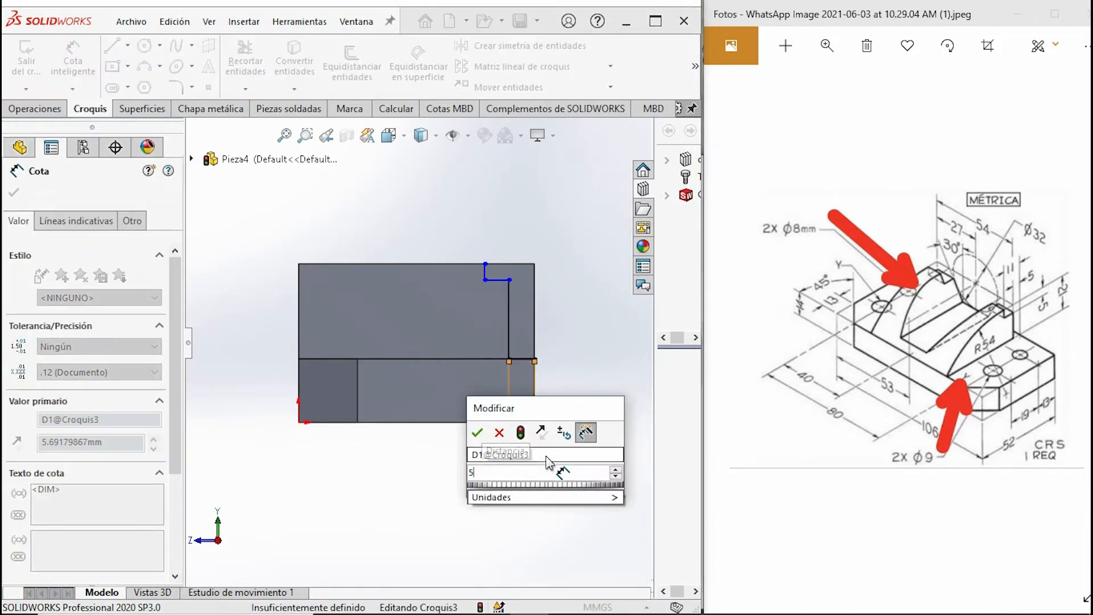
pyautogui.press('Return')
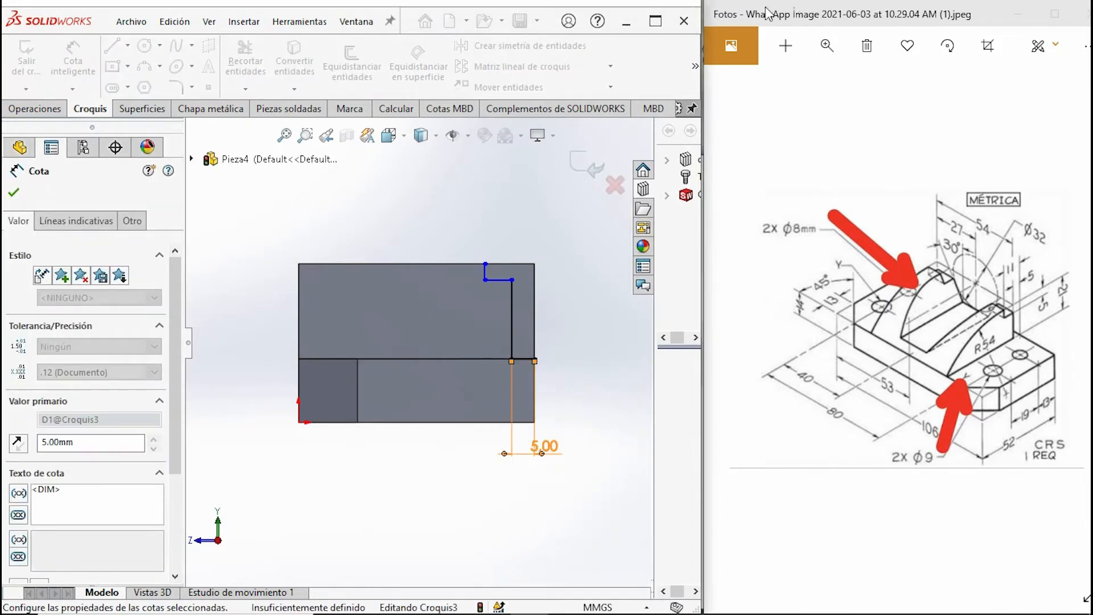
# - Dimension the short vertical segment below the block's top edge to 5 mm
pyautogui.scroll(-3, 476, 276)
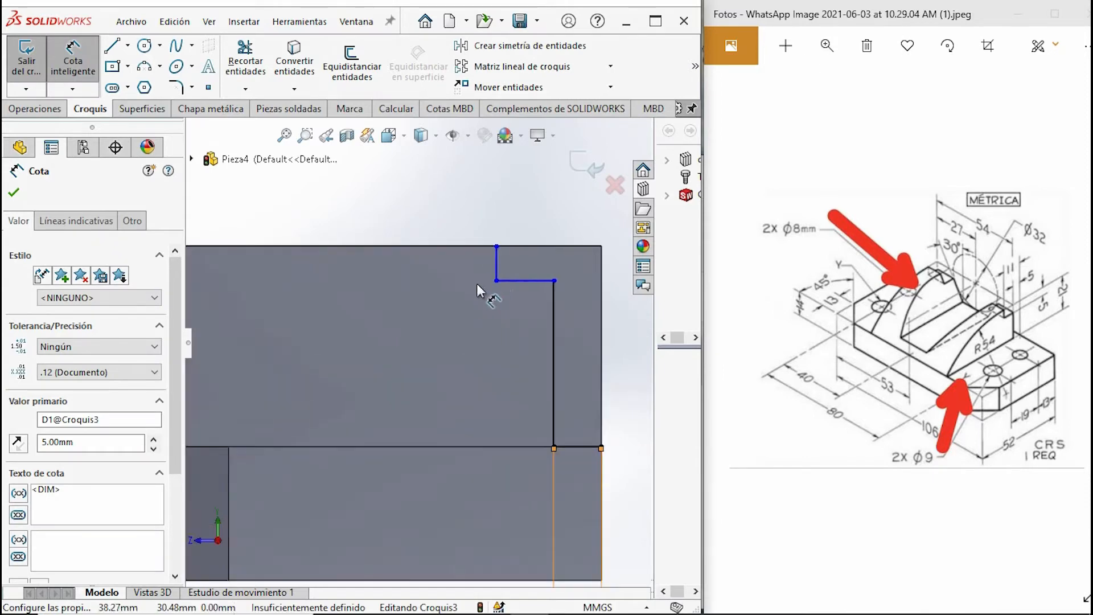
pyautogui.click(496, 264)
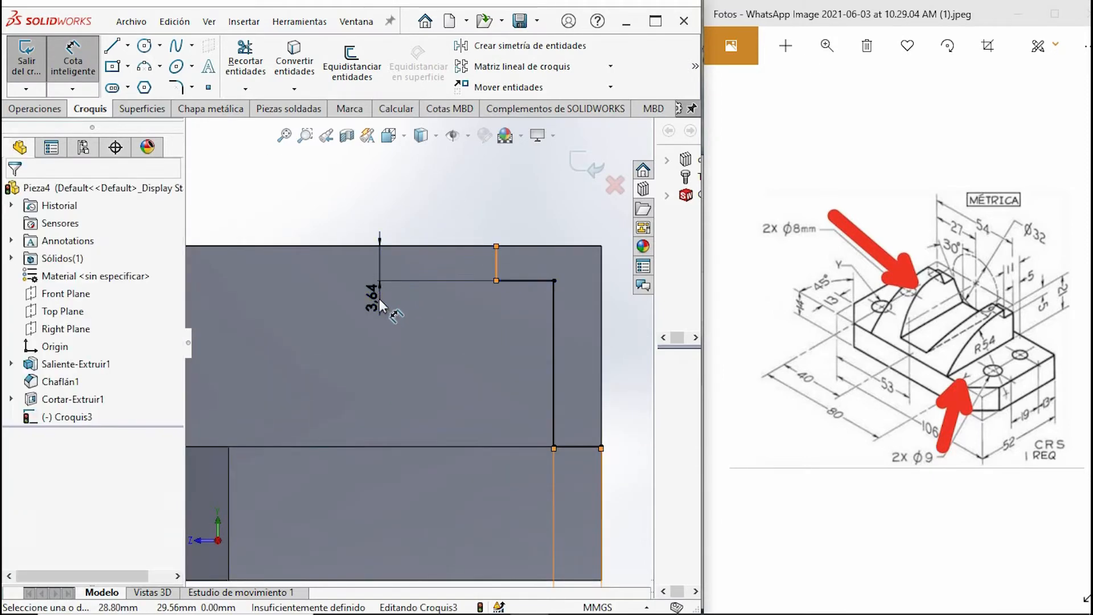
pyautogui.click(394, 288)
pyautogui.write('5')
pyautogui.press('Return')
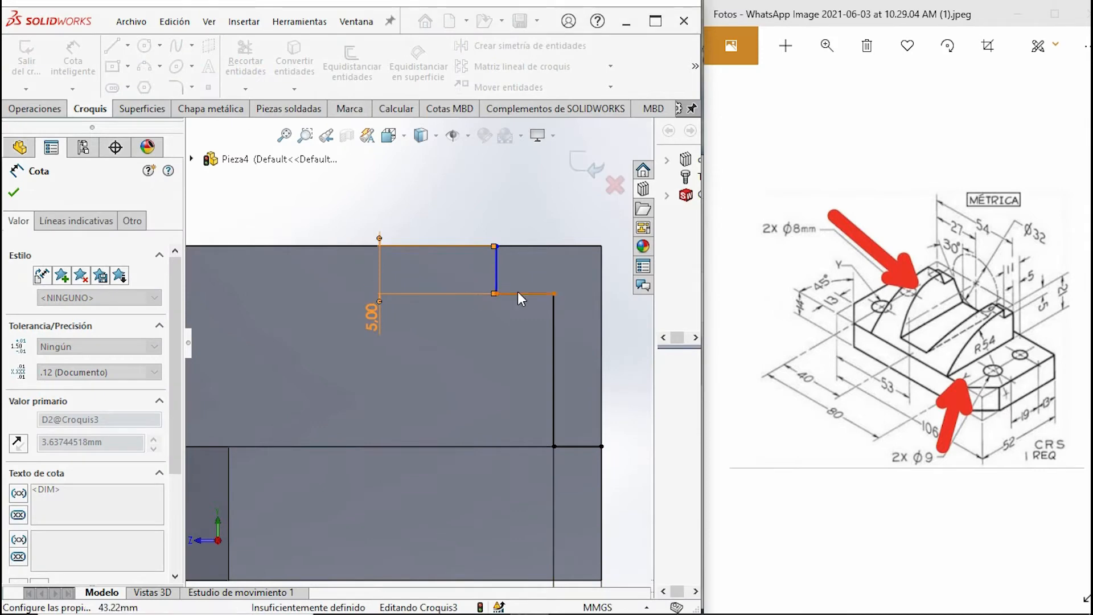
pyautogui.press('Escape')
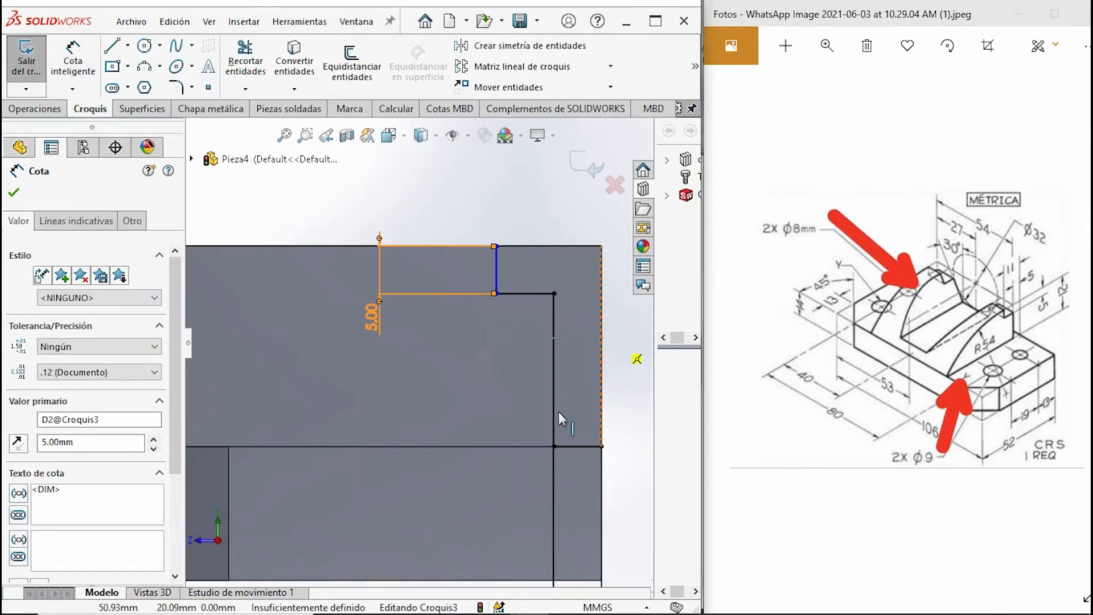
pyautogui.press('Escape')
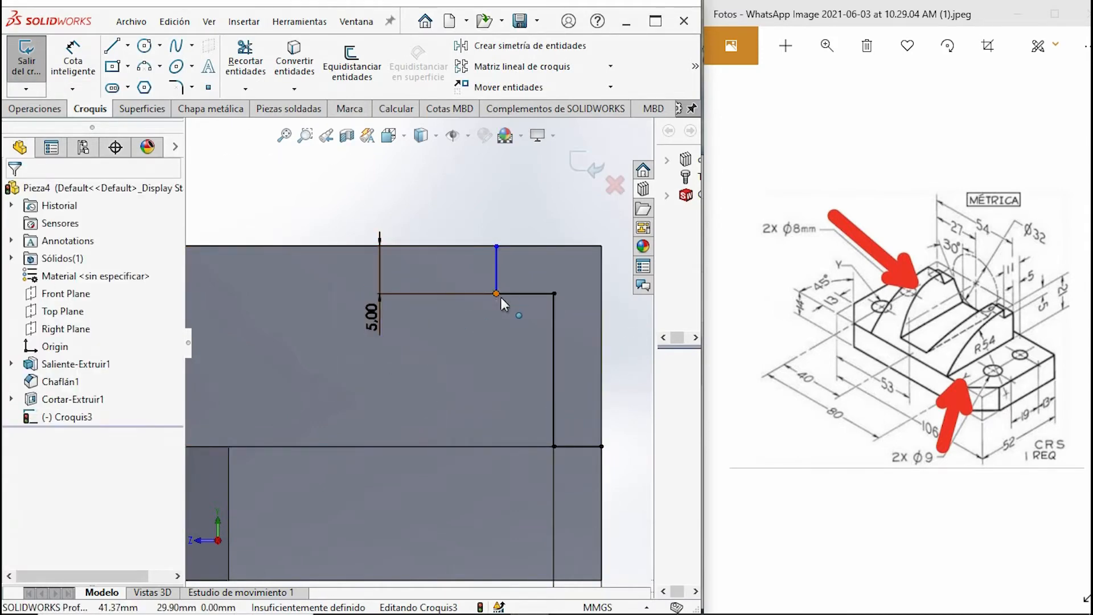
# - Dimension the short vertical segment of the profile 11 mm from the block's rear edge
pyautogui.click(497, 295)
pyautogui.click(99, 76)
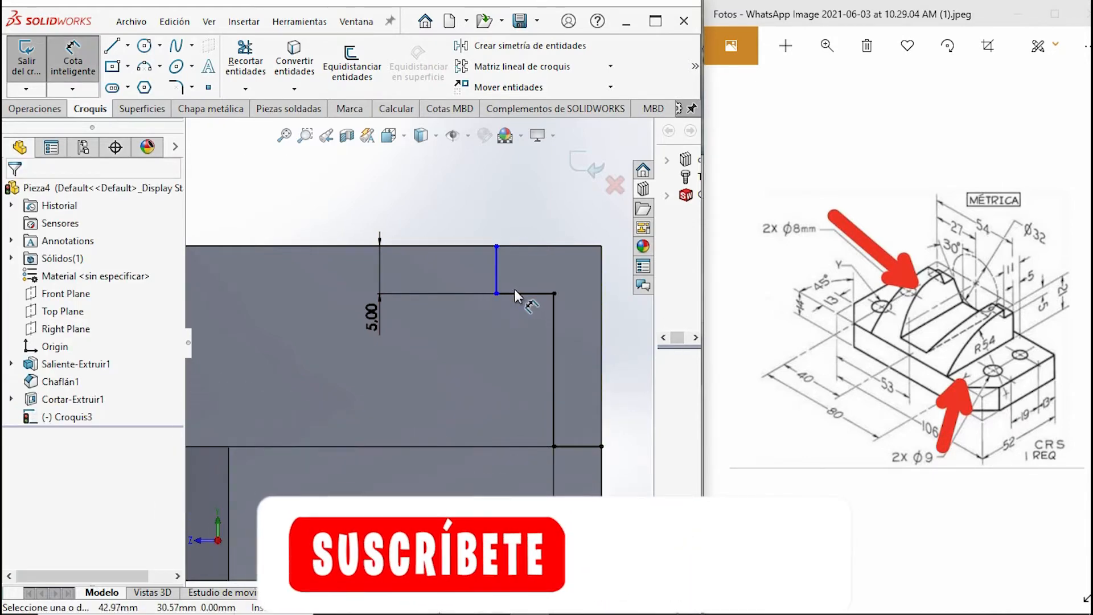
pyautogui.click(496, 294)
pyautogui.click(600, 313)
pyautogui.click(595, 230)
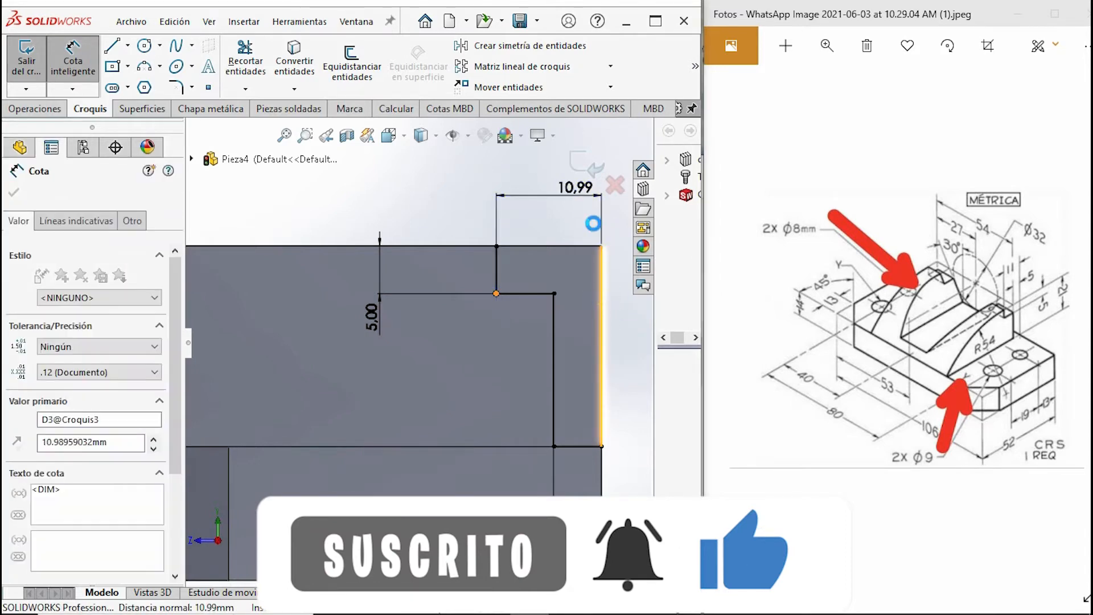
pyautogui.write('11')
pyautogui.press('Return')
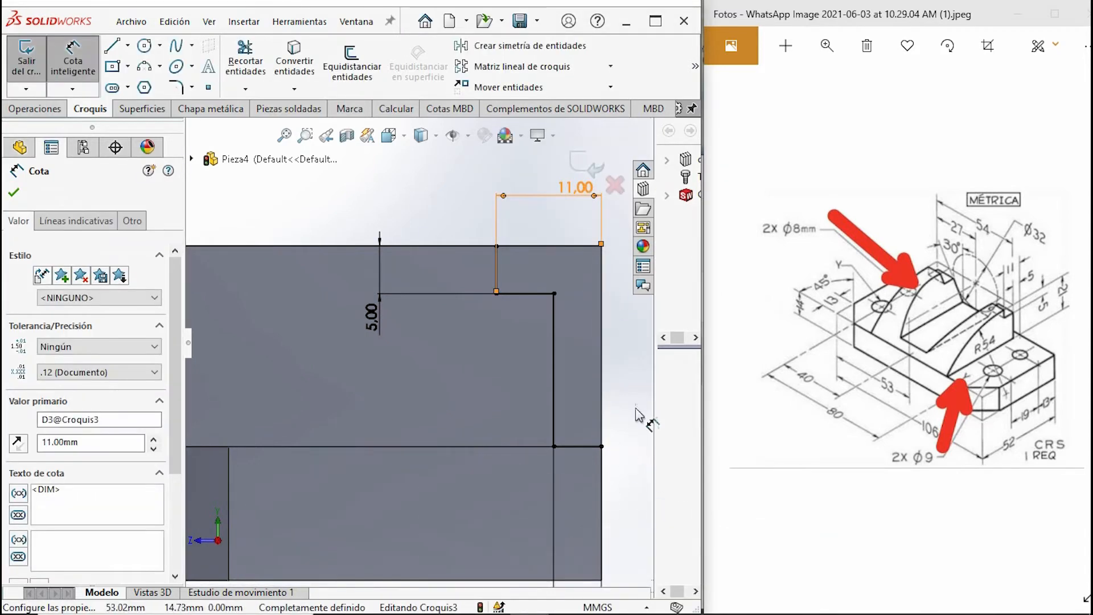
pyautogui.press('f')
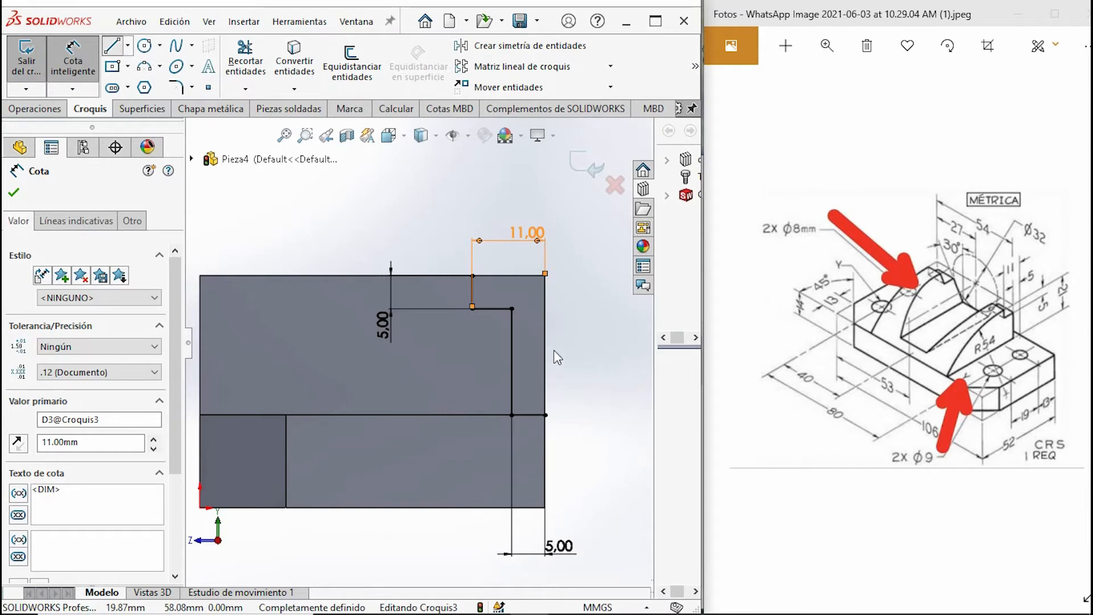
# - Close the stepped profile with lines along the block's top edge and down its rear edge to the profile's base
pyautogui.click(113, 45)
pyautogui.click(472, 275)
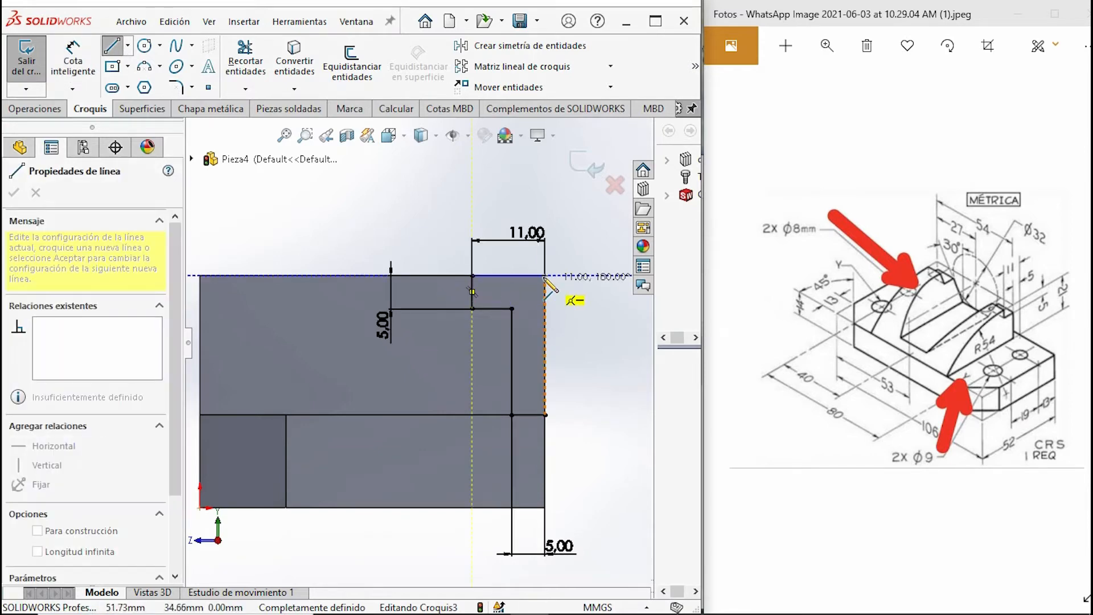
pyautogui.click(545, 275)
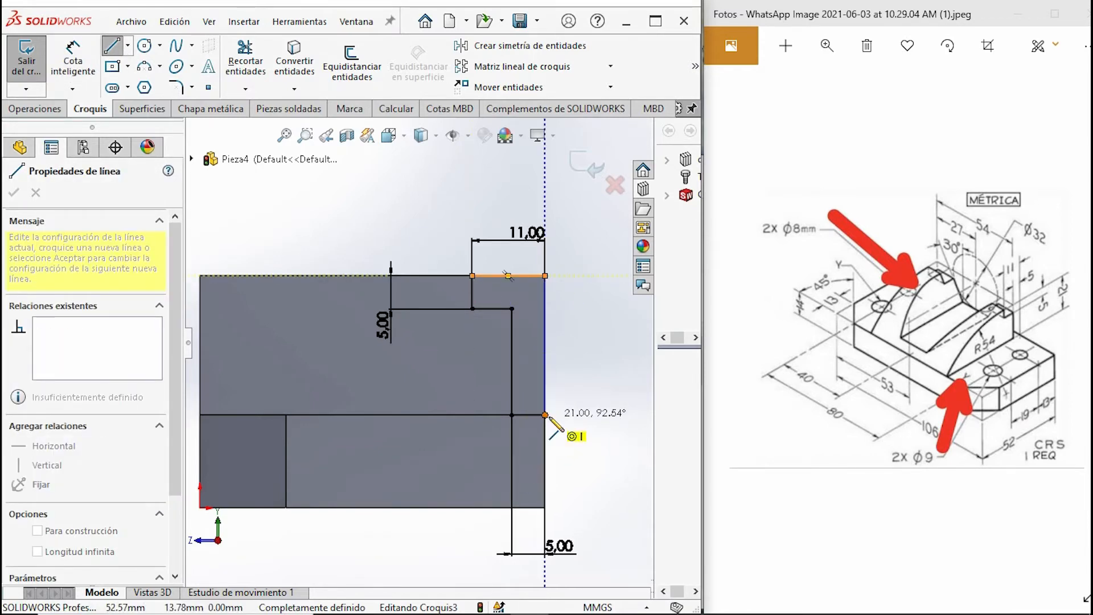
pyautogui.click(545, 416)
pyautogui.press('Escape')
pyautogui.press('Escape')
# - Sketch a three-point arc of about 26.8 mm radius from the block's lower front corner to the stepped profile's upper end
pyautogui.scroll(-5, 418, 343)
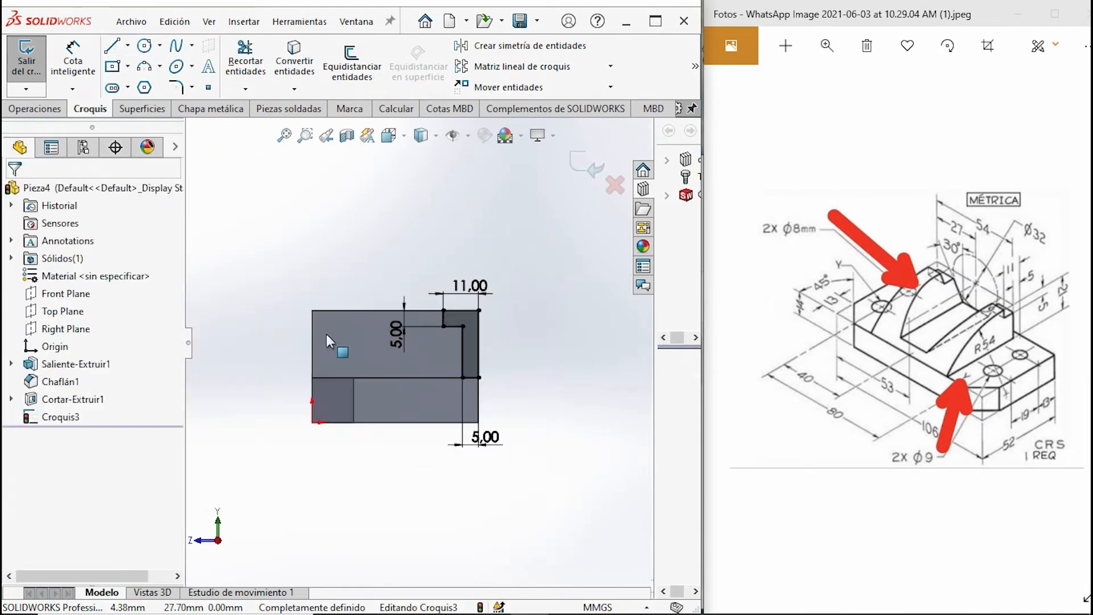
pyautogui.click(146, 67)
pyautogui.click(192, 66)
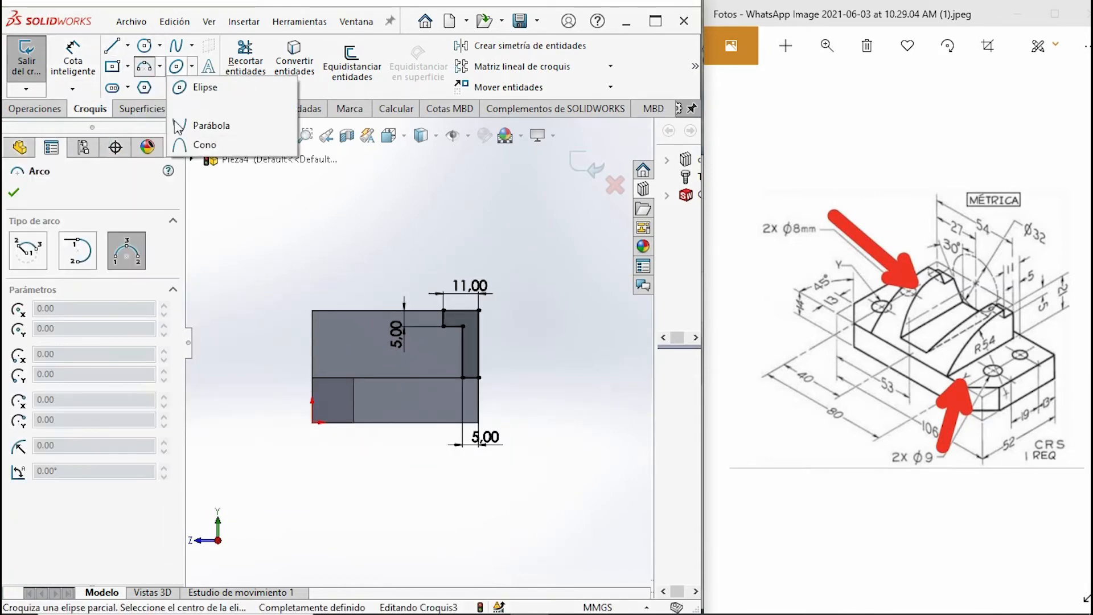
pyautogui.click(160, 67)
pyautogui.click(180, 132)
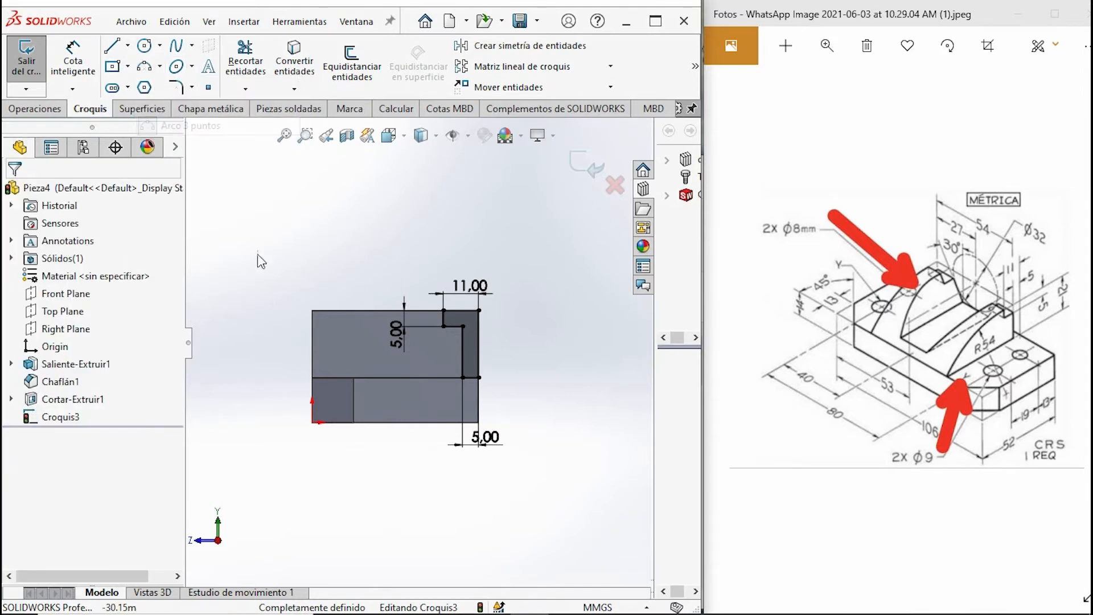
pyautogui.scroll(-2, 347, 376)
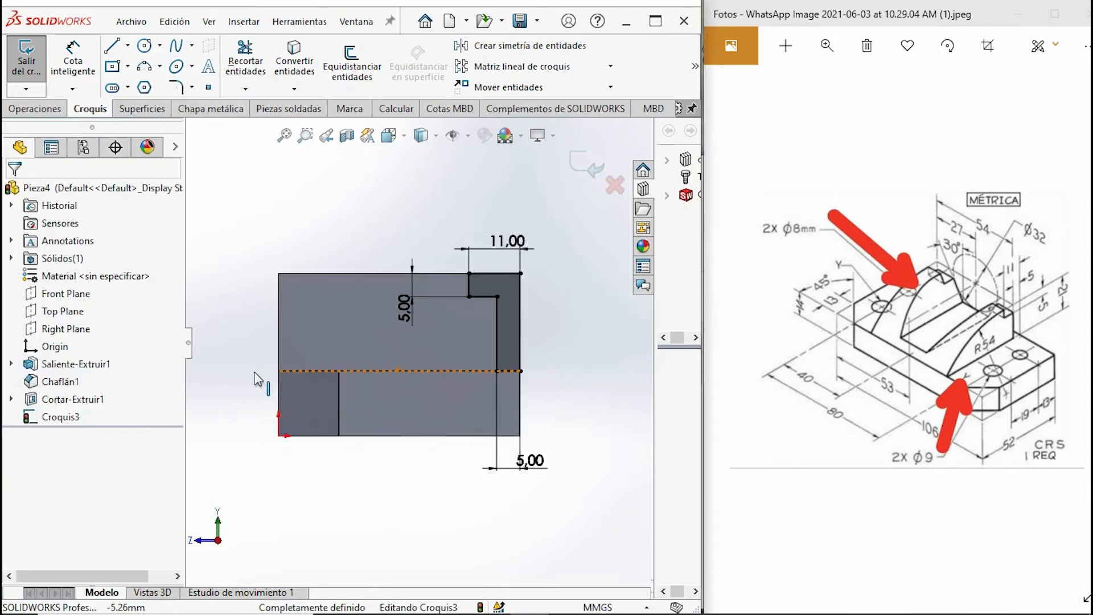
pyautogui.click(144, 68)
pyautogui.click(278, 371)
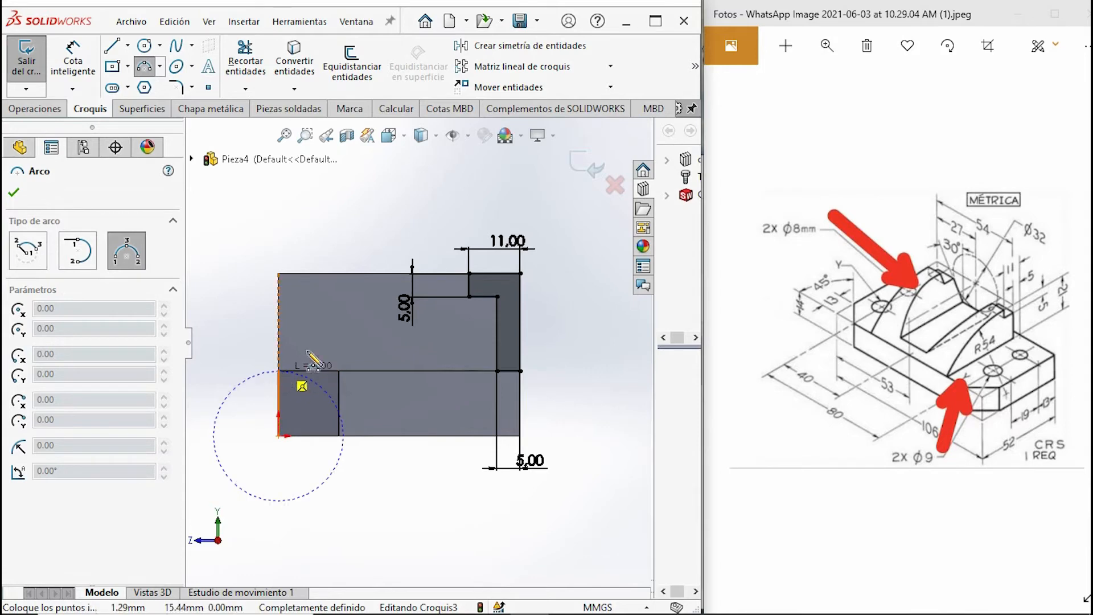
pyautogui.click(468, 274)
pyautogui.click(346, 267)
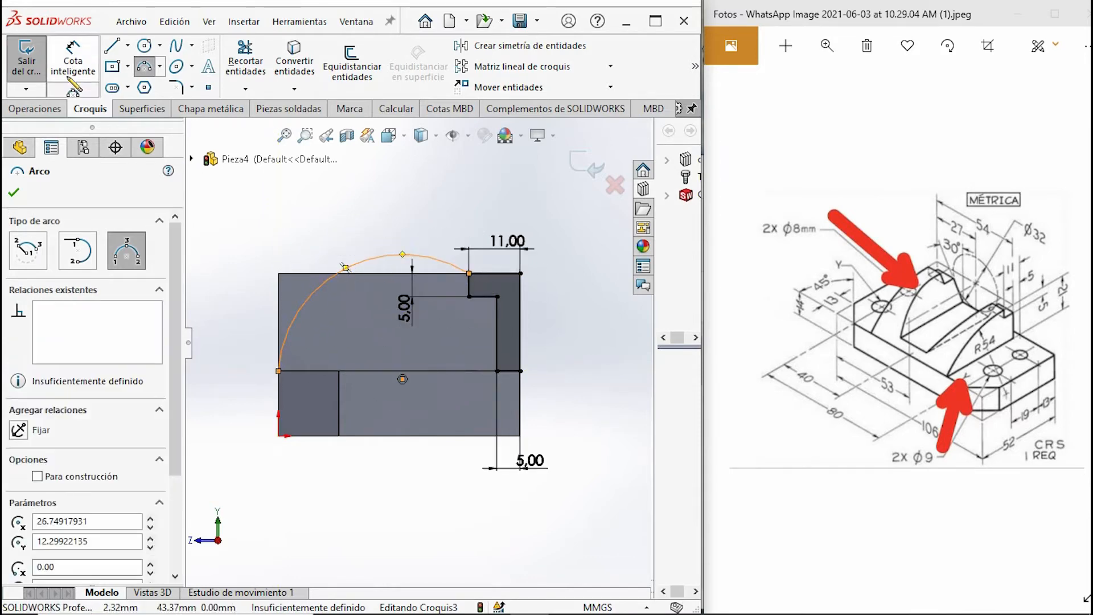
pyautogui.press('Escape')
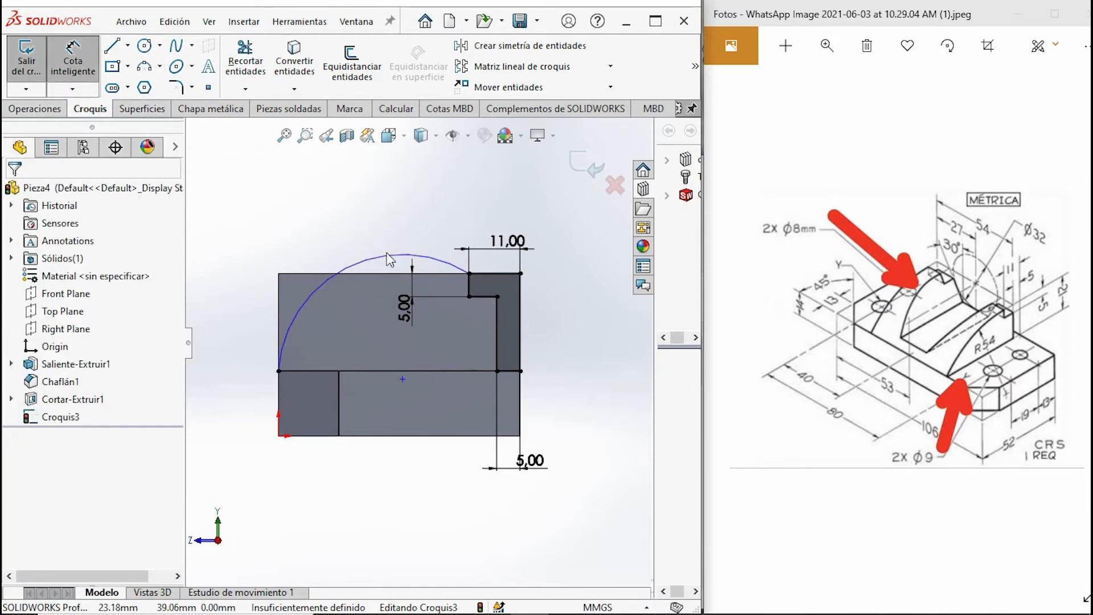
# - Dimension the arc's radius to 54 mm
pyautogui.click(387, 255)
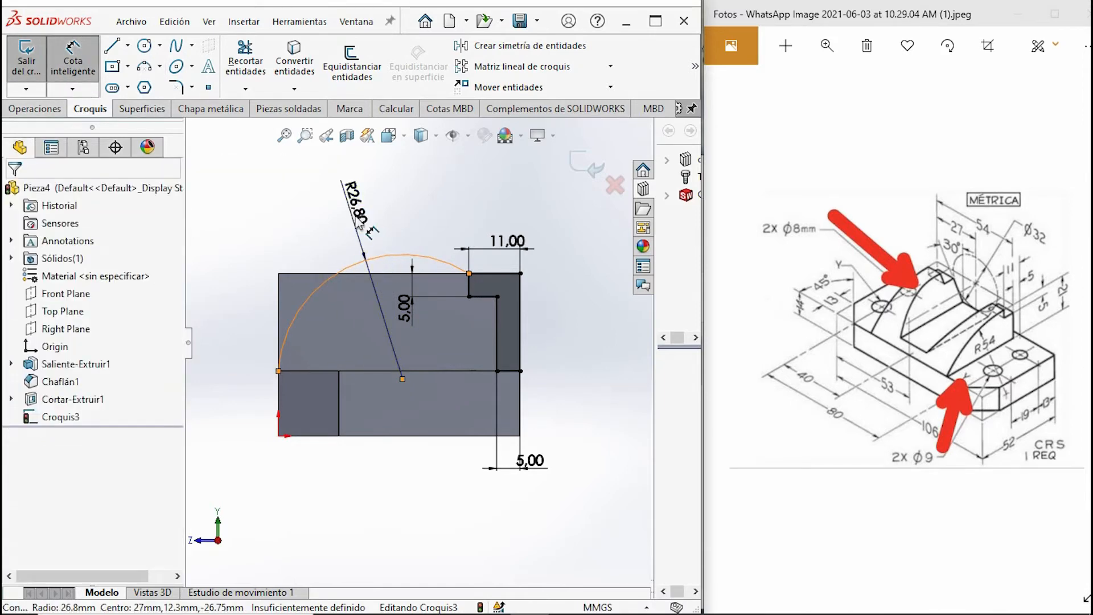
pyautogui.click(360, 225)
pyautogui.write('50')
pyautogui.press('Escape')
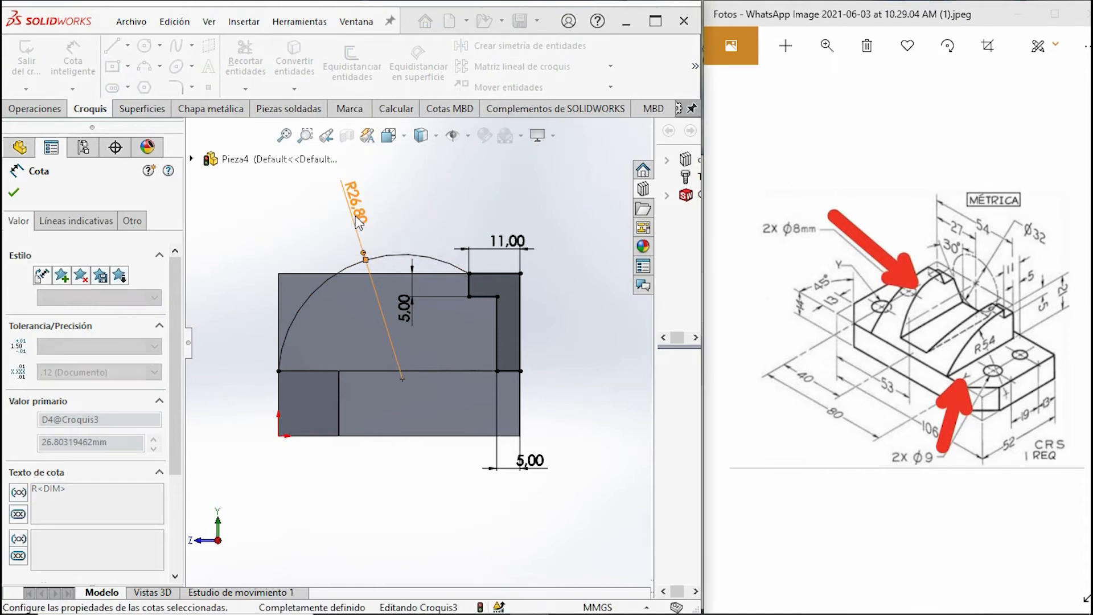
pyautogui.press('Return')
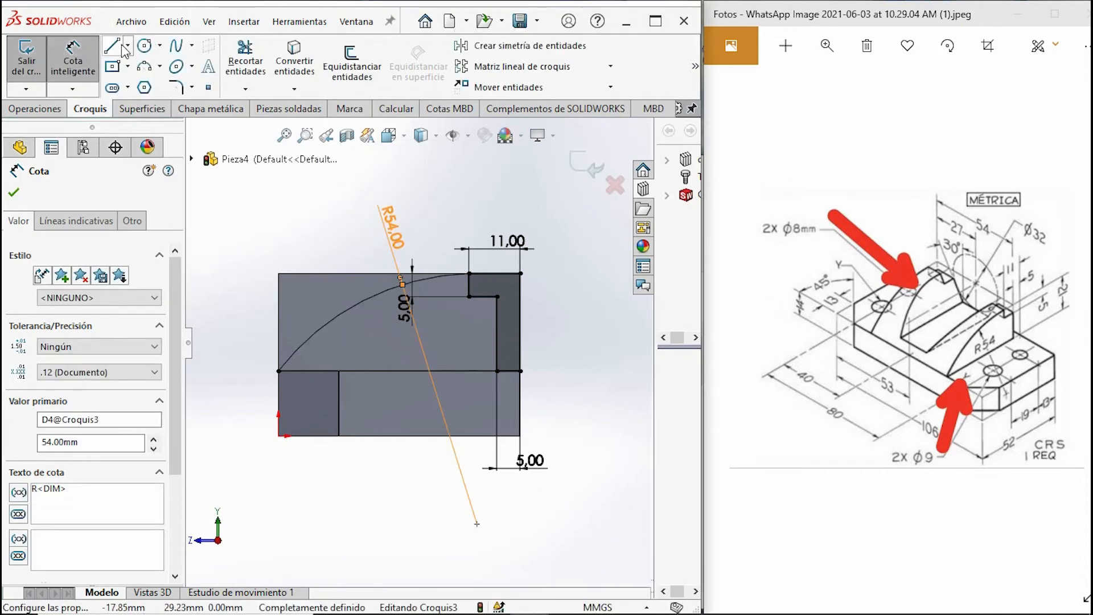
# - Close the region above the arc with lines up the block's front edge and along its top edge to the arc's end
pyautogui.click(120, 48)
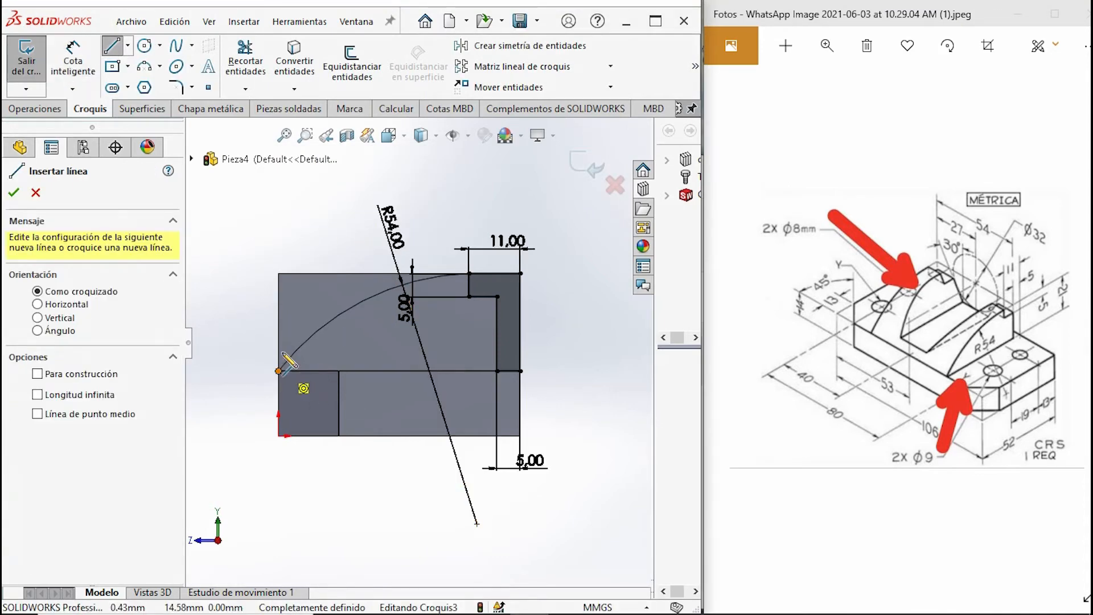
pyautogui.click(279, 372)
pyautogui.click(278, 274)
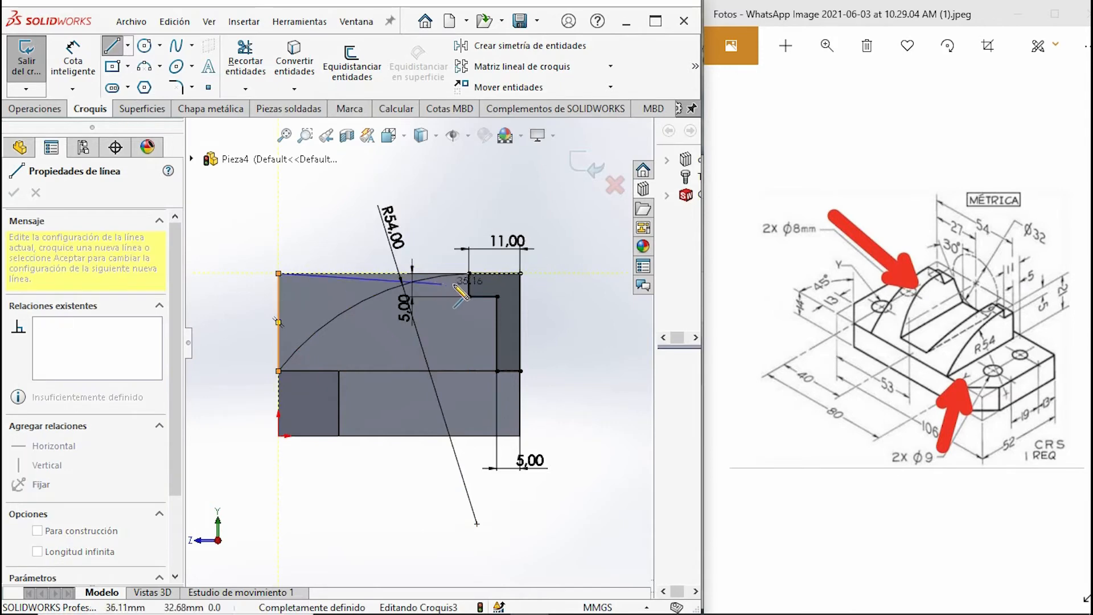
pyautogui.doubleClick(469, 274)
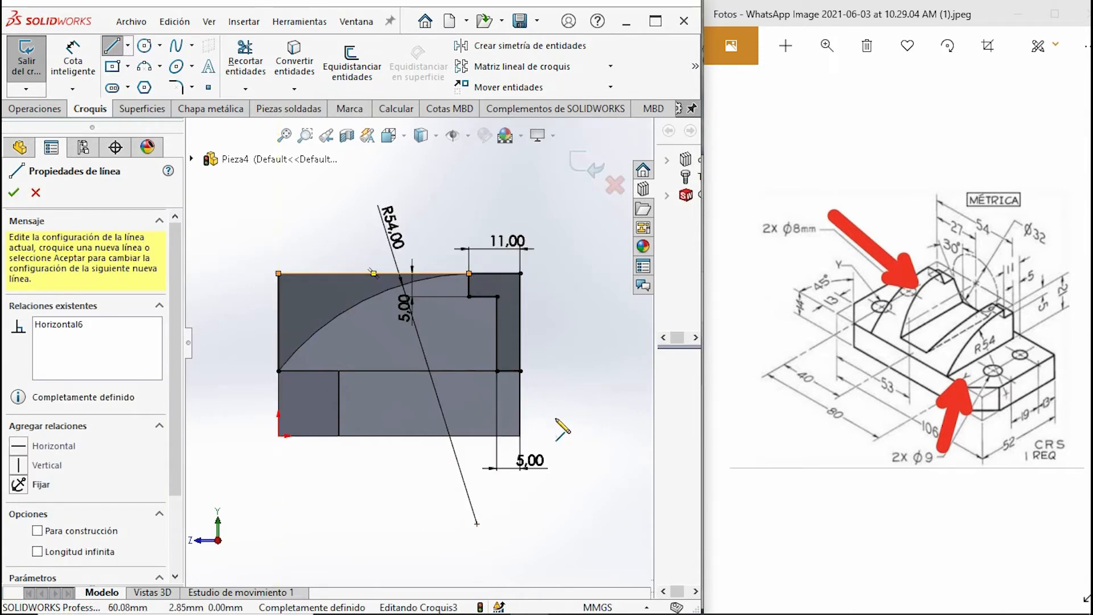
pyautogui.press('Escape')
# - Extrude-cut the region above the arc and the stepped rear region through the whole block with the Por todo end condition
pyautogui.moveTo(452, 365); pyautogui.dragTo(442, 367, button='middle')
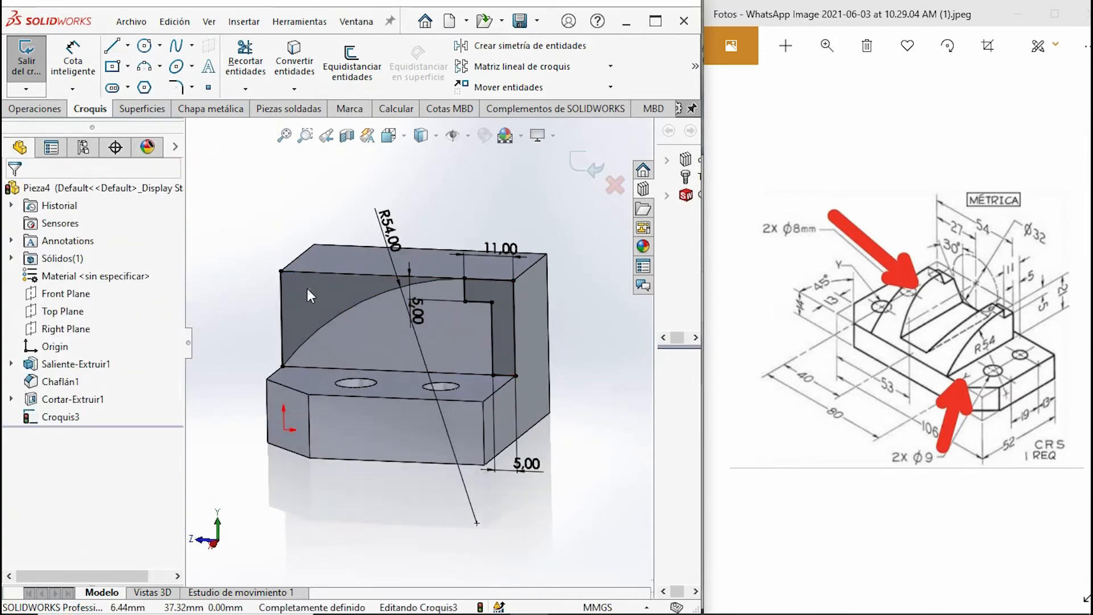
pyautogui.click(37, 109)
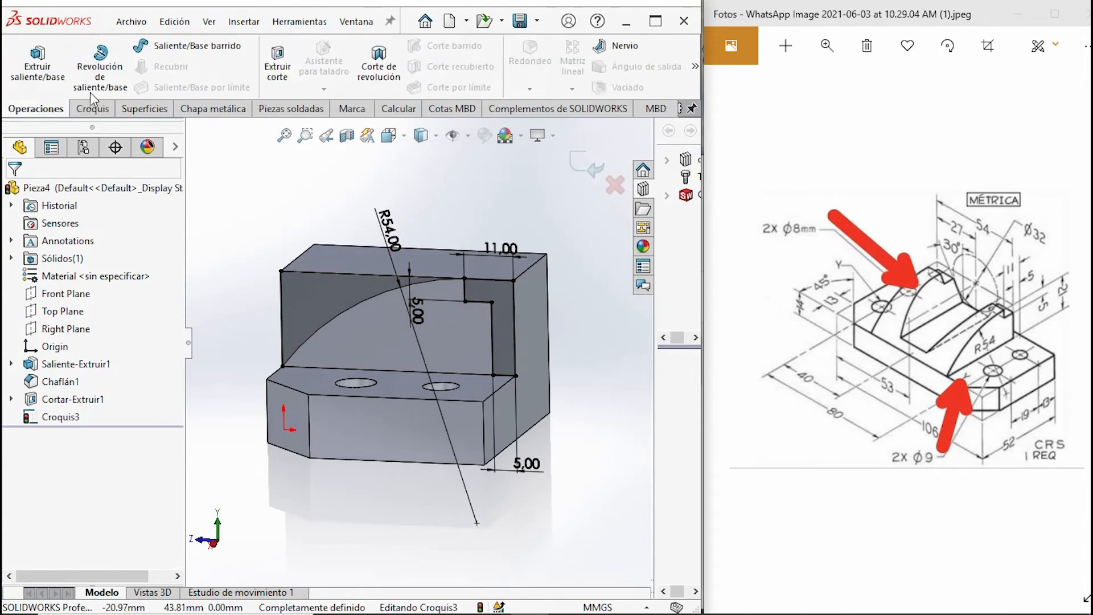
pyautogui.click(267, 57)
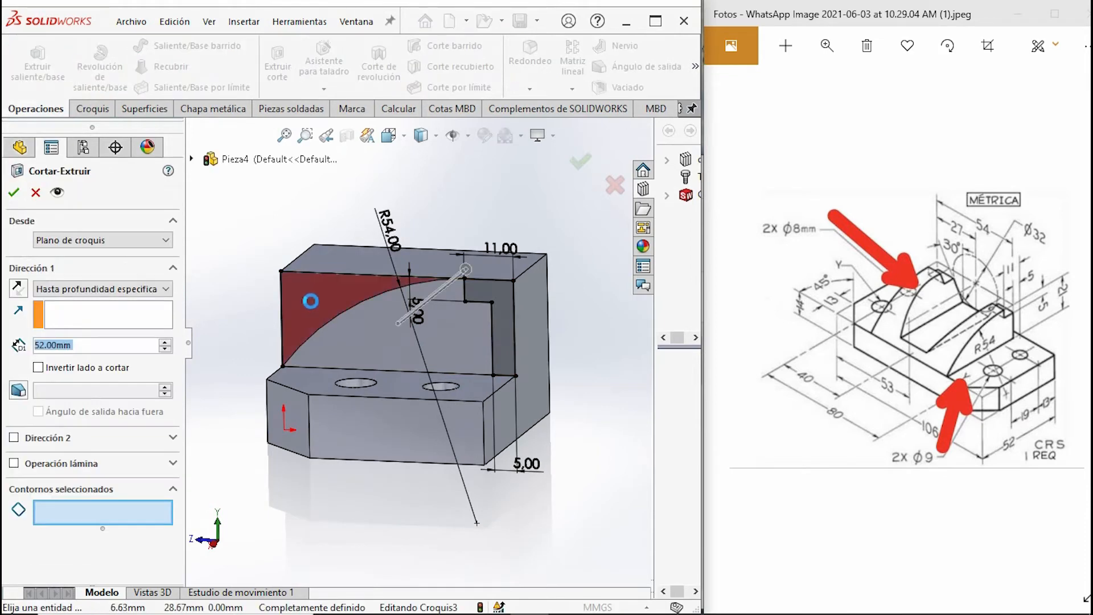
pyautogui.click(505, 294)
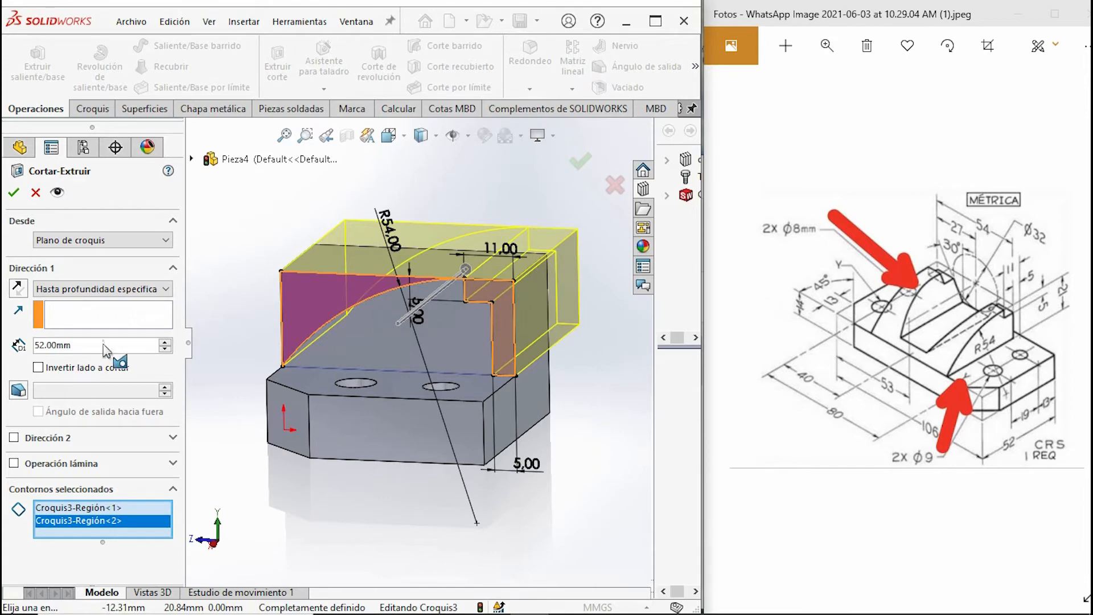
pyautogui.click(45, 289)
pyautogui.click(46, 310)
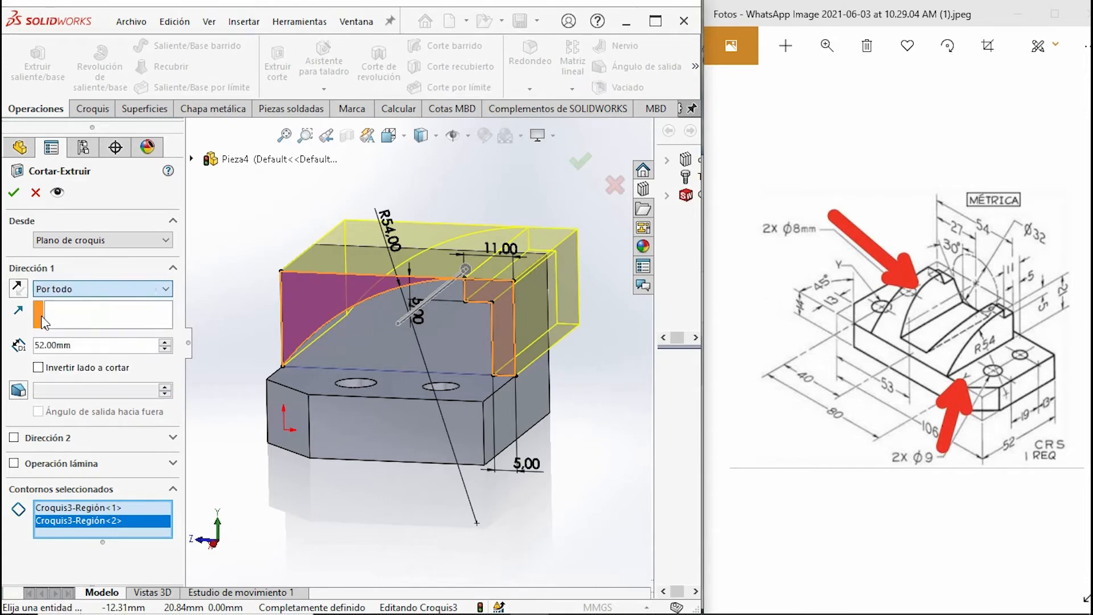
pyautogui.click(15, 193)
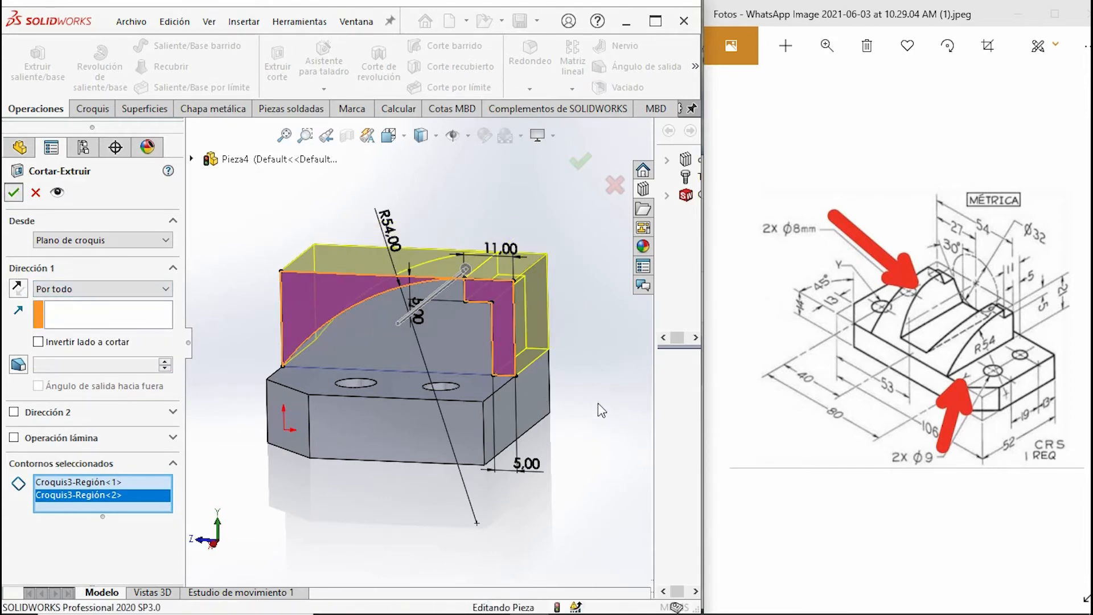
# - Start a sketch on the recessed vertical rear face and draw a circle about 42 mm in diameter centred on the block's top corner above the origin
pyautogui.moveTo(598, 396); pyautogui.dragTo(668, 396, button='middle')
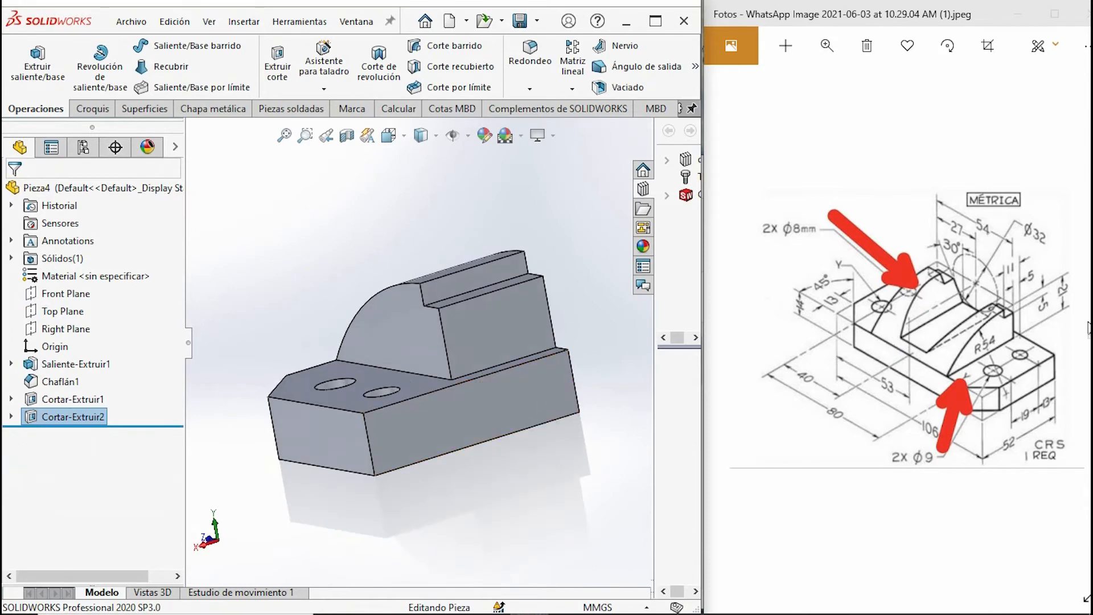
pyautogui.click(510, 318)
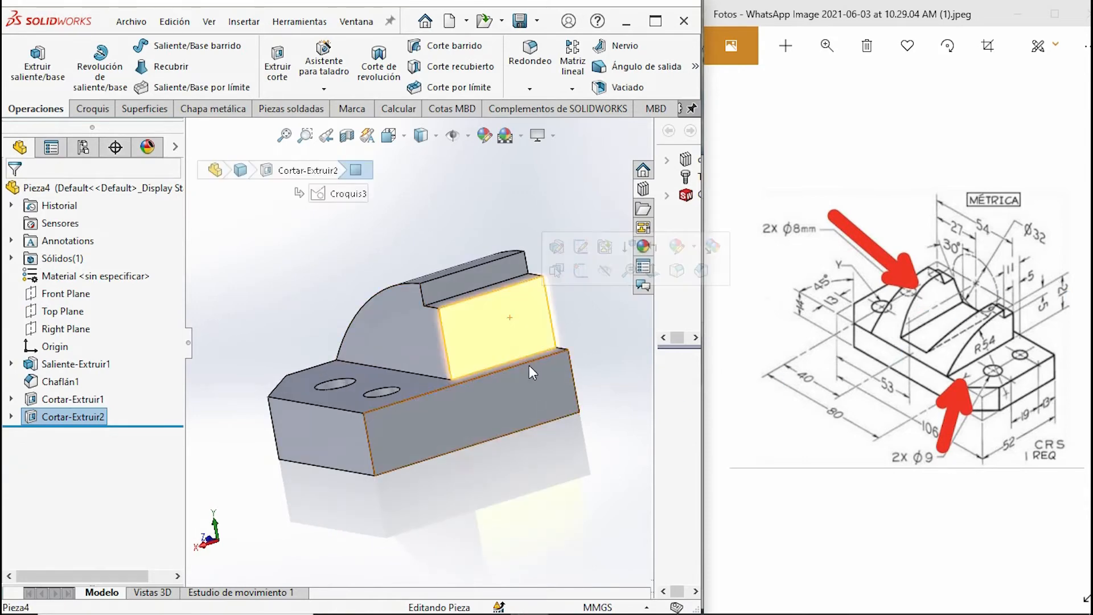
pyautogui.click(584, 273)
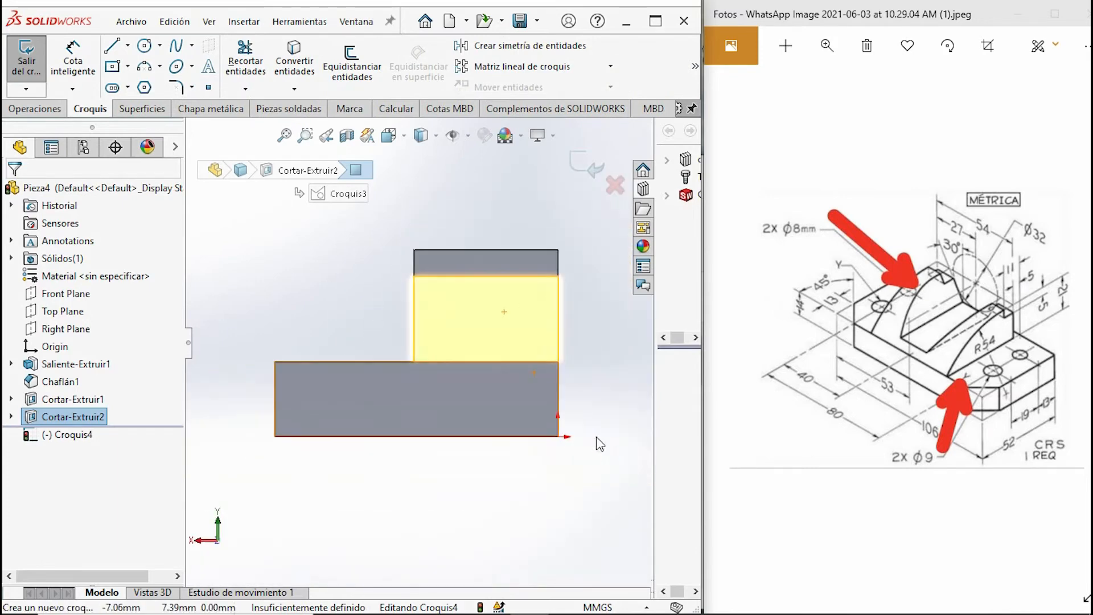
pyautogui.click(144, 47)
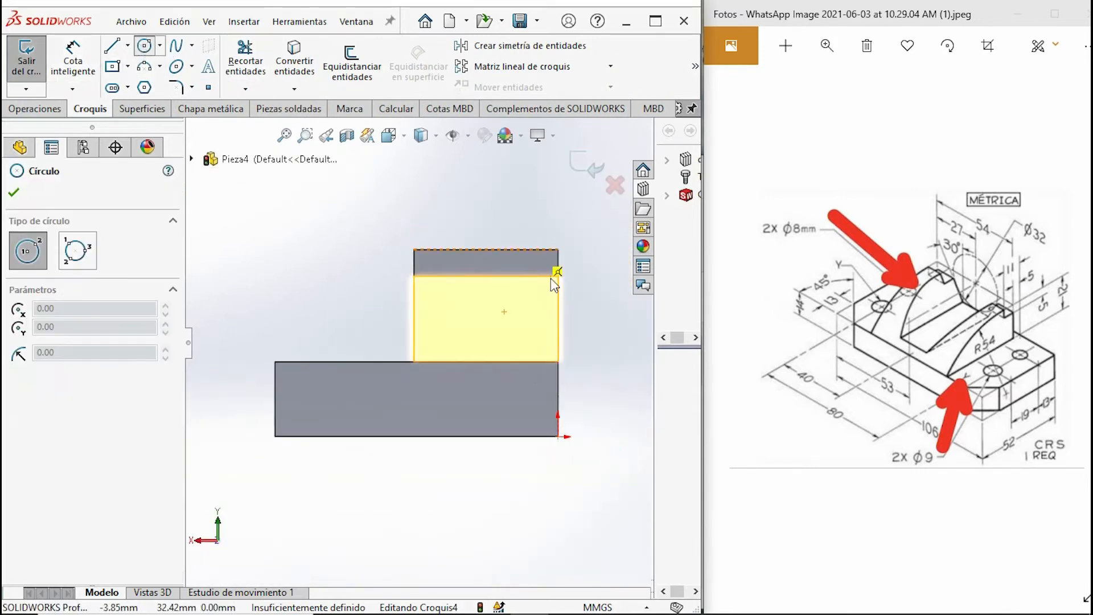
pyautogui.click(558, 249)
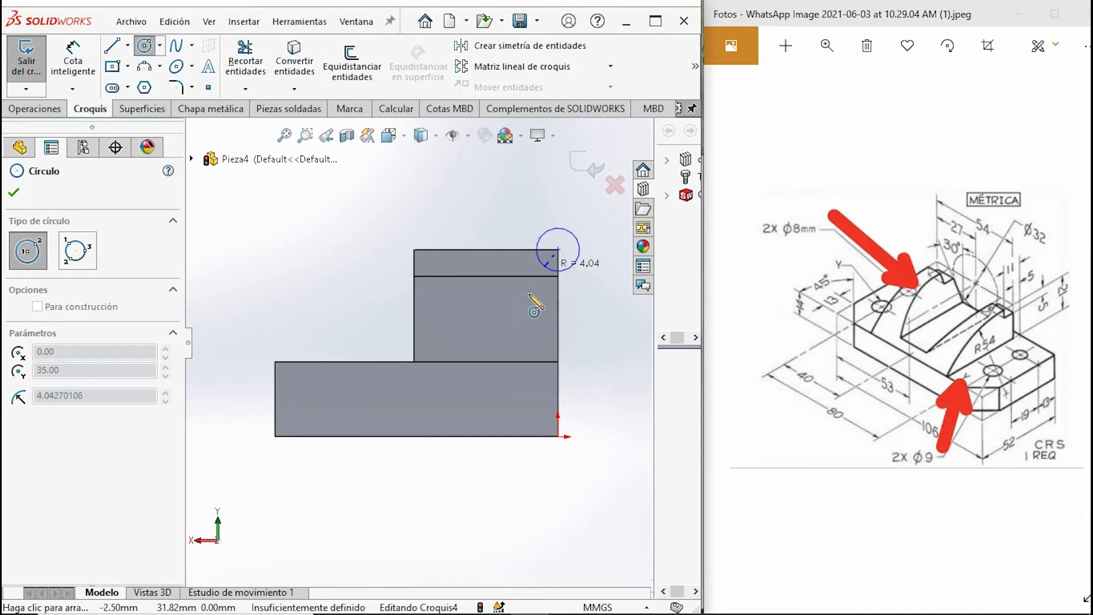
pyautogui.click(508, 350)
# - Dimension the circle's diameter to 32 mm
pyautogui.click(78, 63)
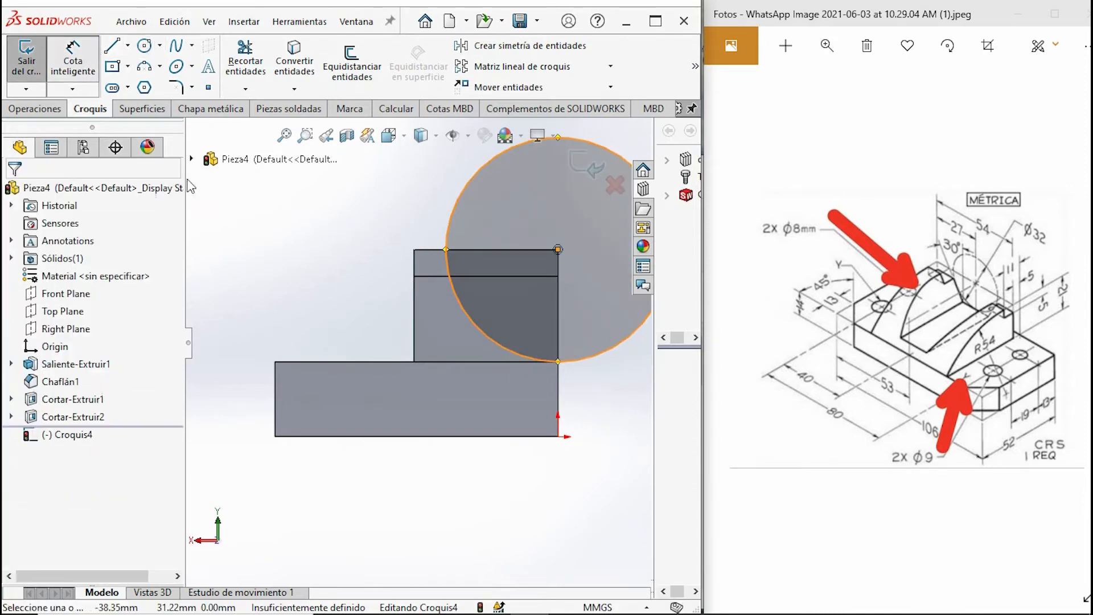
pyautogui.scroll(3, 418, 343)
pyautogui.click(548, 245)
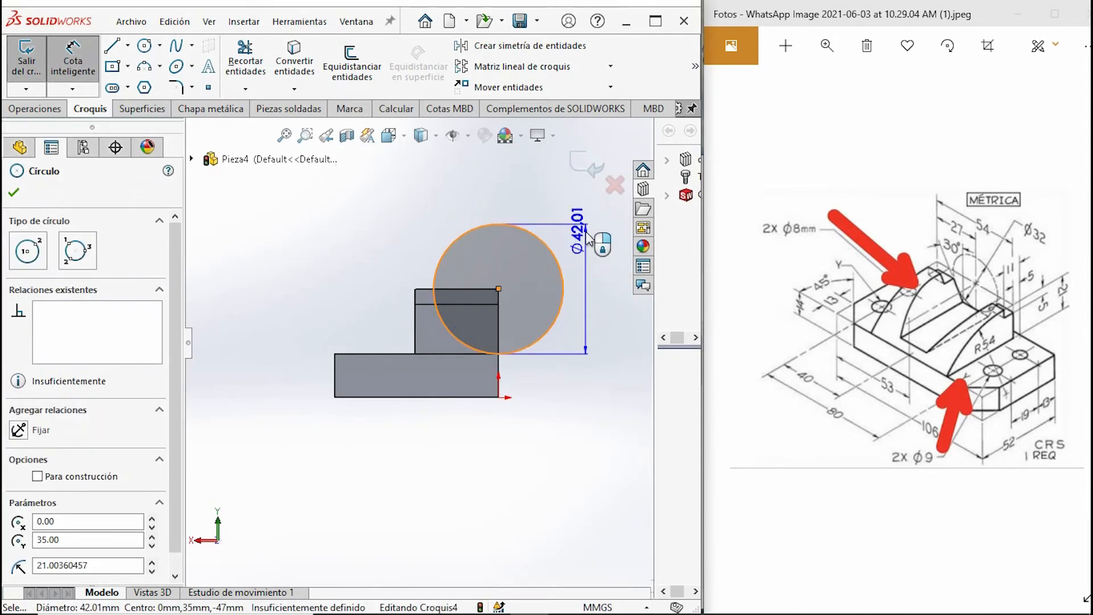
pyautogui.click(588, 236)
pyautogui.write('32')
pyautogui.press('Return')
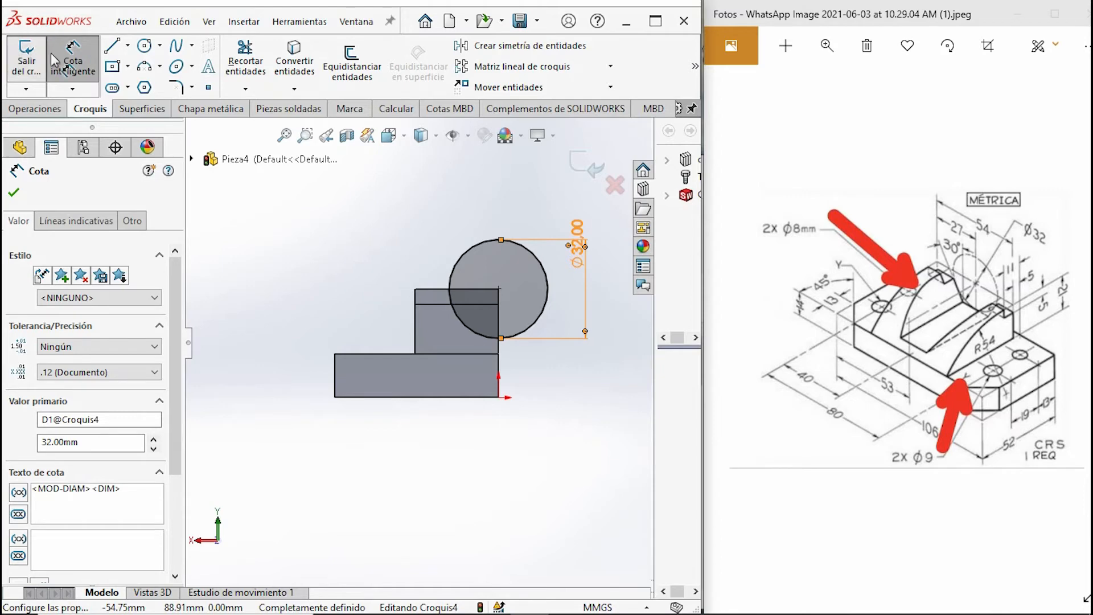
# - Sketch a horizontal line about 8.5 mm long on the block's top edge, starting at the corner outside the circle
pyautogui.scroll(-2, 401, 263)
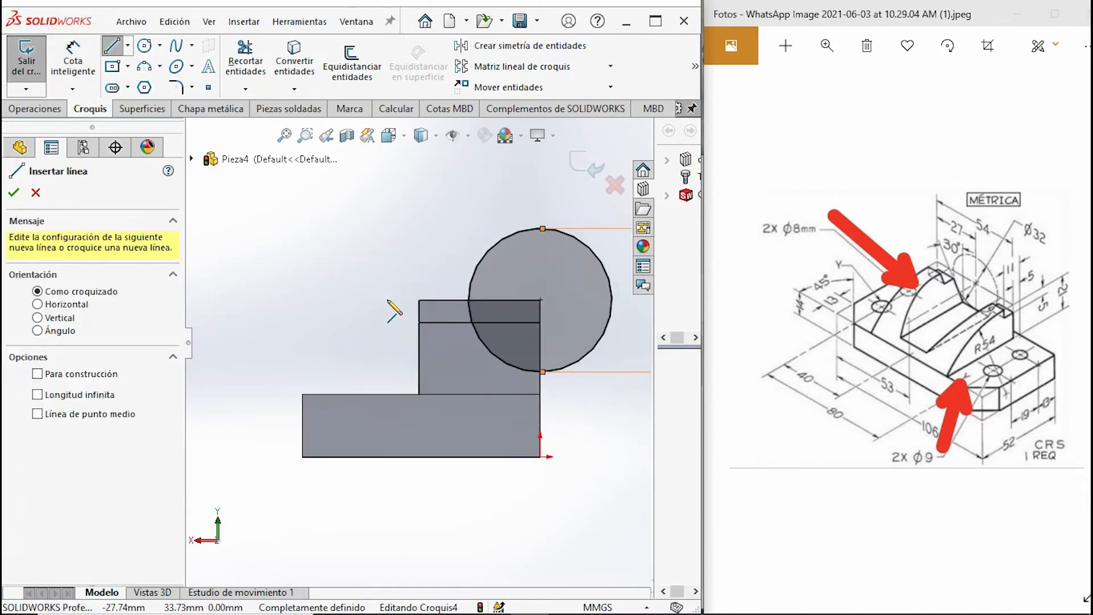
pyautogui.click(420, 300)
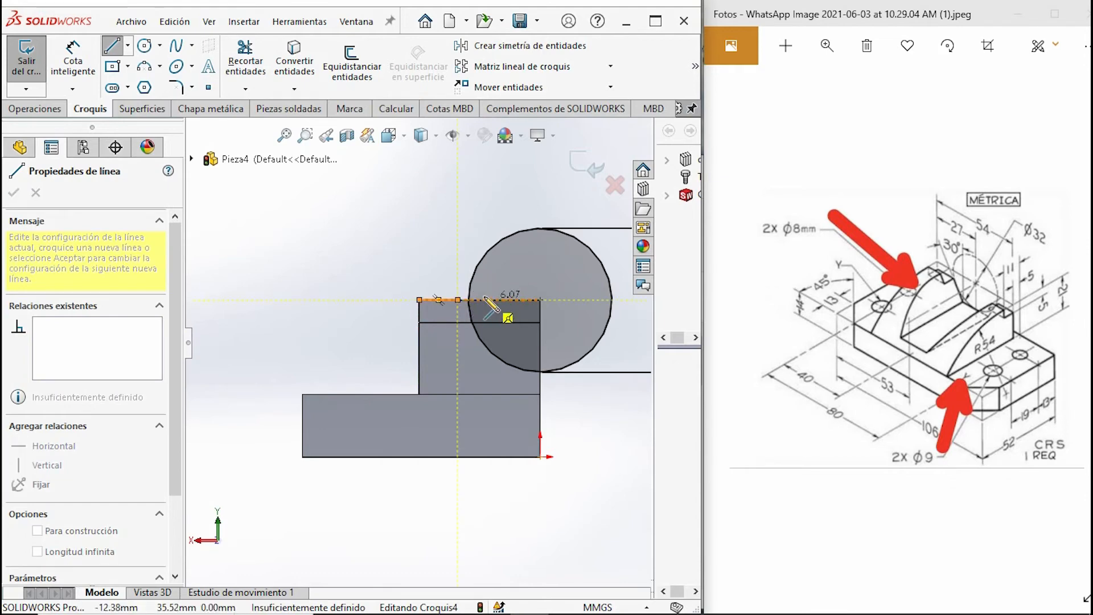
pyautogui.press('Escape')
# - Dimension the short horizontal line on the block's top edge to 9 mm
pyautogui.click(54, 71)
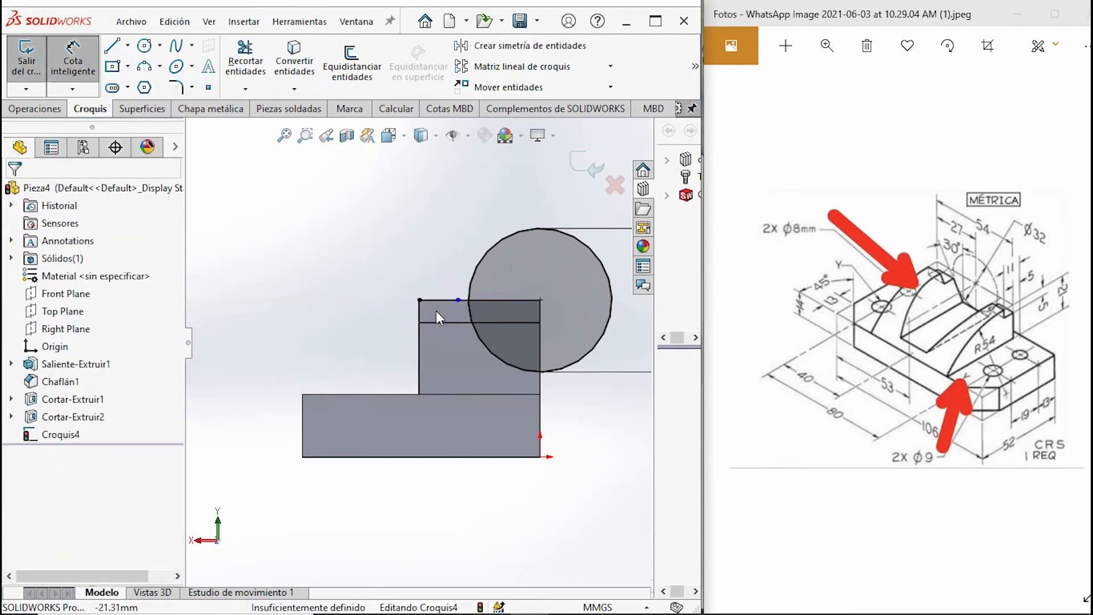
pyautogui.click(447, 303)
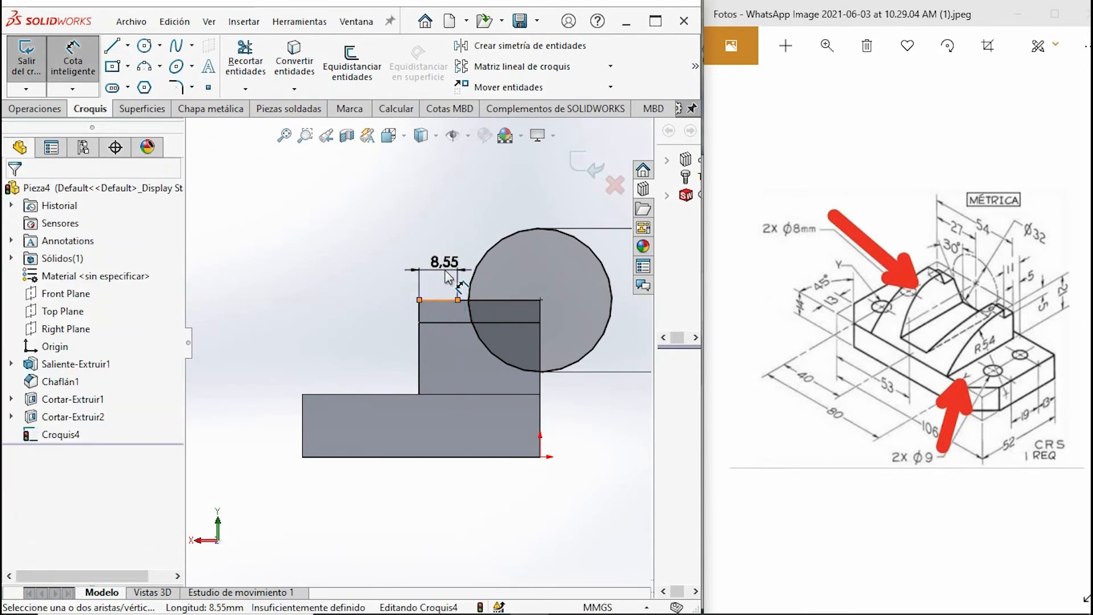
pyautogui.click(446, 272)
pyautogui.write('9')
pyautogui.press('Return')
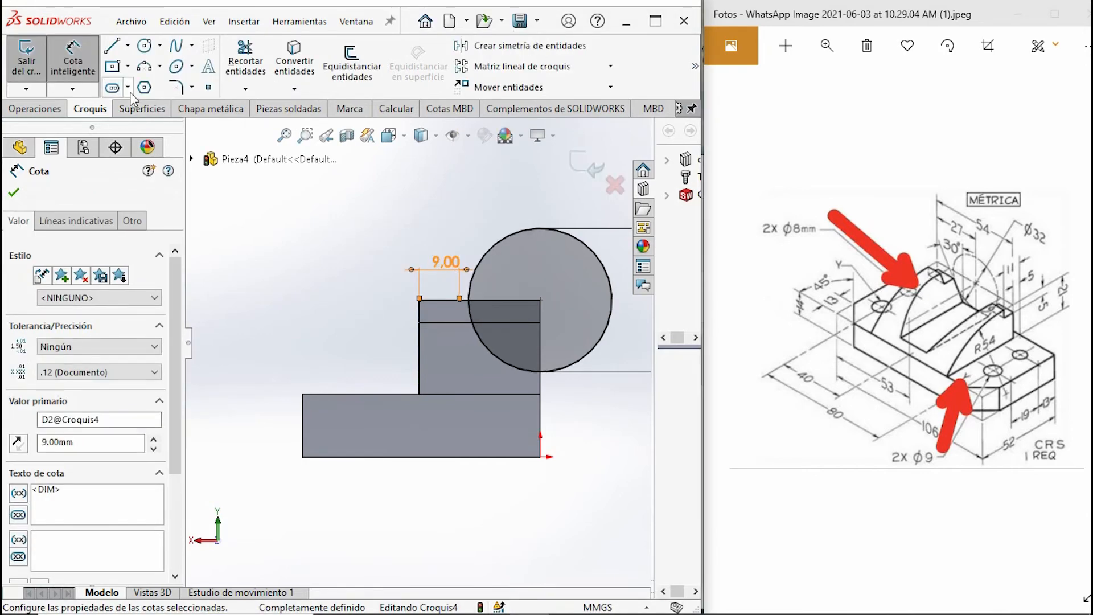
# - Sketch a sloping line from the inner end of the 9 mm line down into the block, tangent to the circle
pyautogui.click(115, 46)
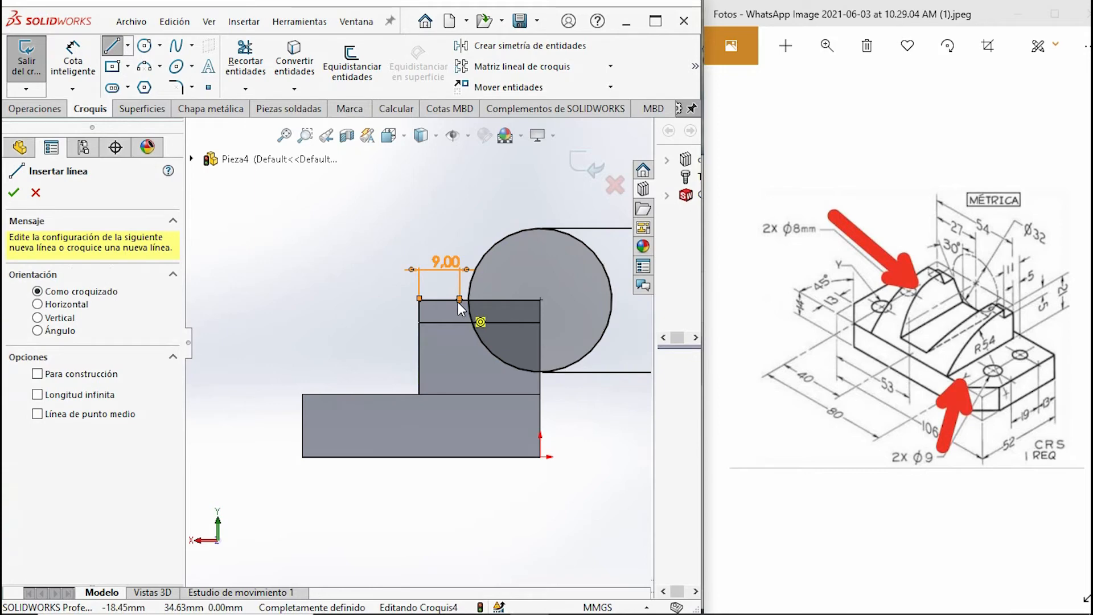
pyautogui.click(439, 300)
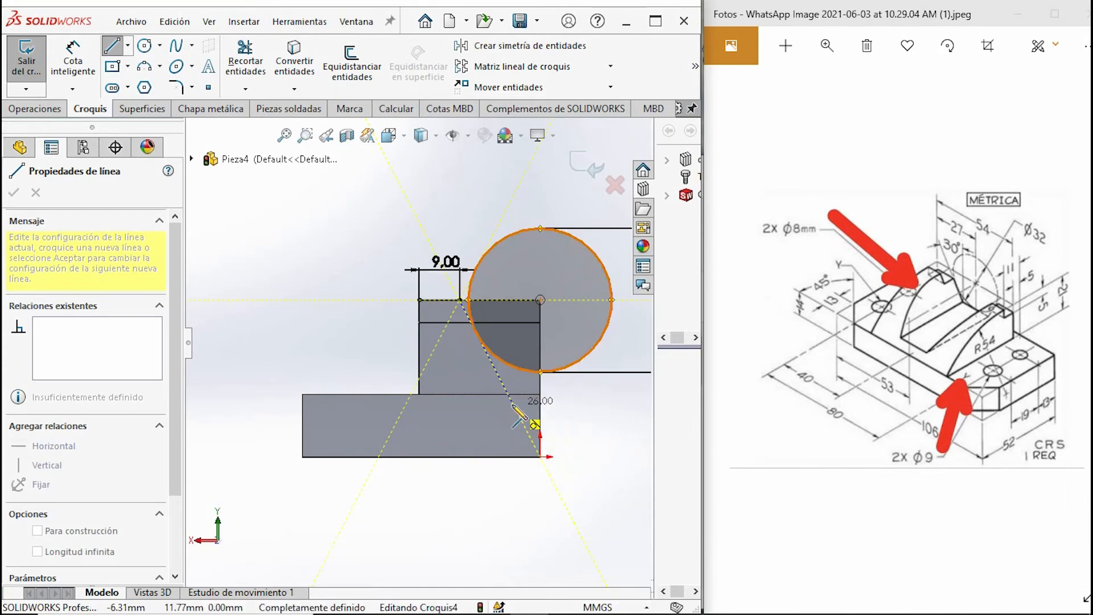
pyautogui.click(502, 385)
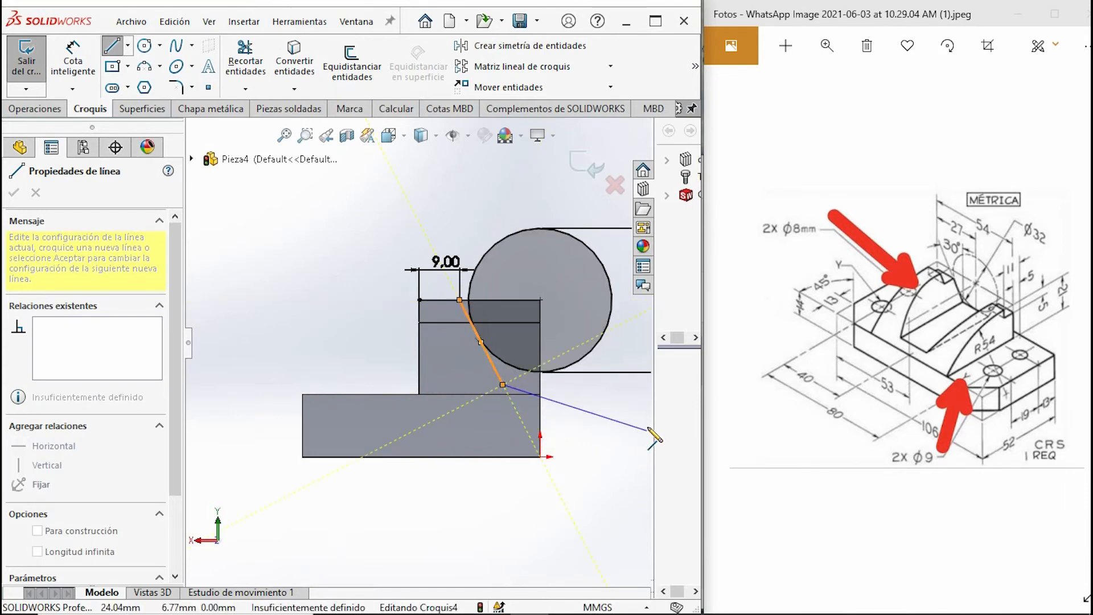
pyautogui.press('Escape')
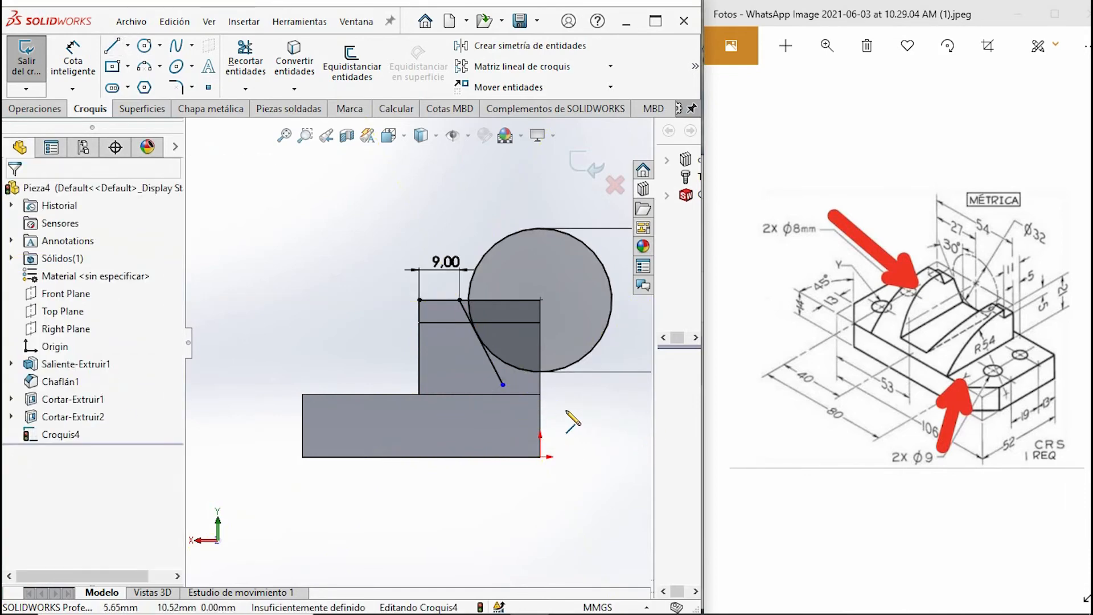
# - Sketch a midpoint line about 40 mm long centred on the circle's lowest point and make it horizontal
pyautogui.click(128, 45)
pyautogui.click(126, 111)
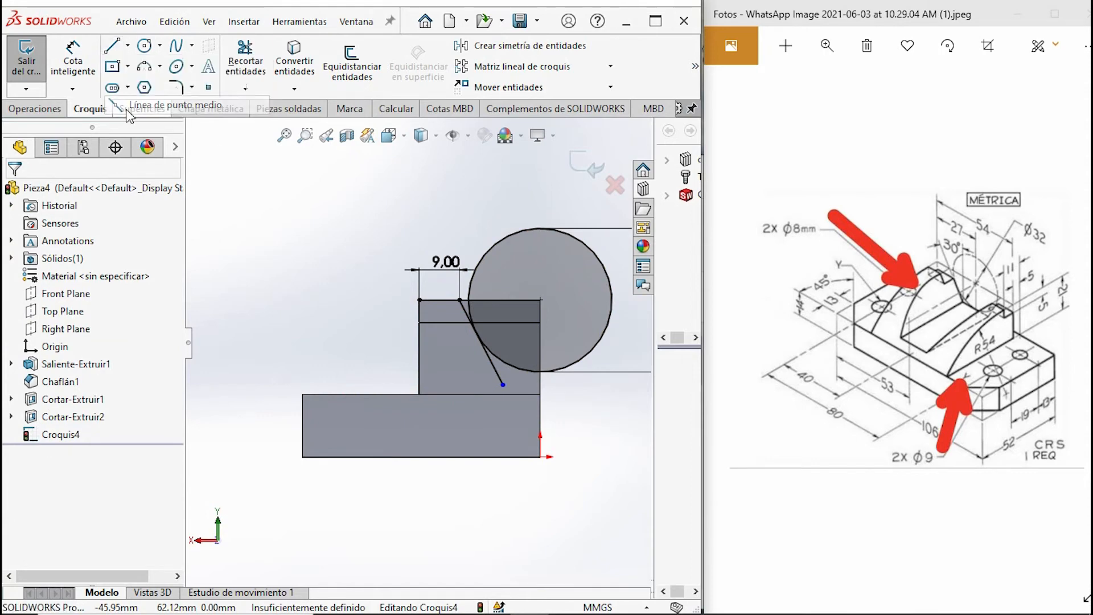
pyautogui.click(541, 372)
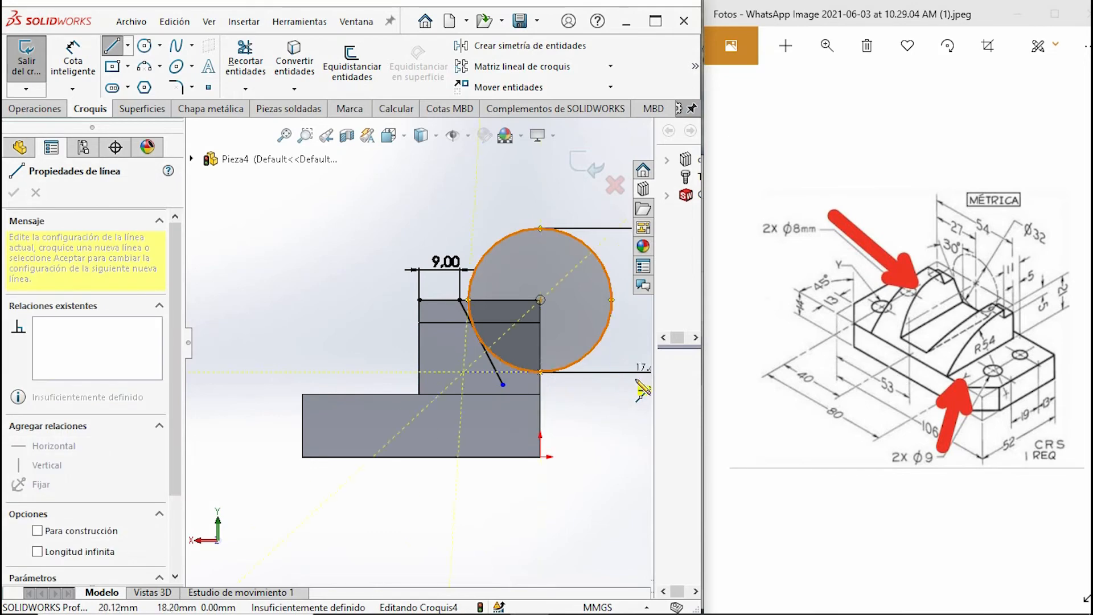
pyautogui.click(630, 367)
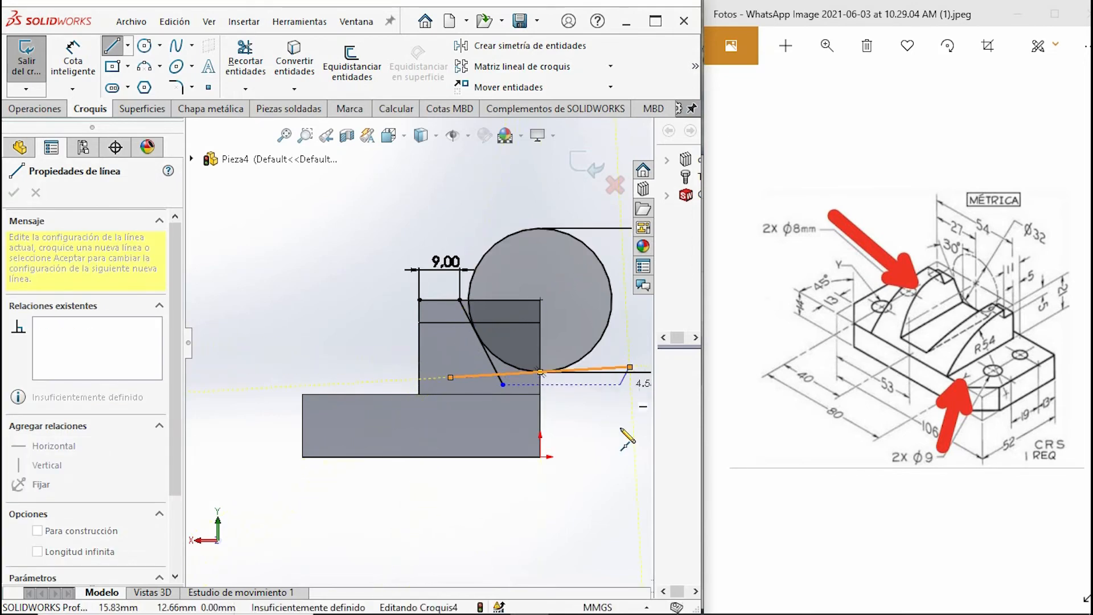
pyautogui.press('Escape')
pyautogui.click(469, 376)
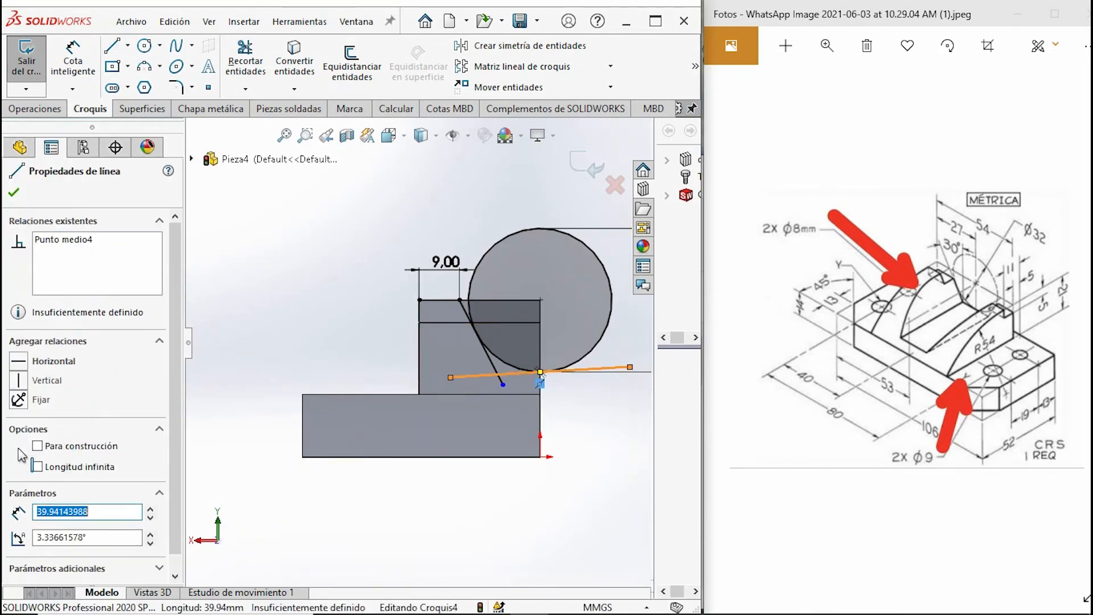
pyautogui.click(13, 368)
pyautogui.click(299, 359)
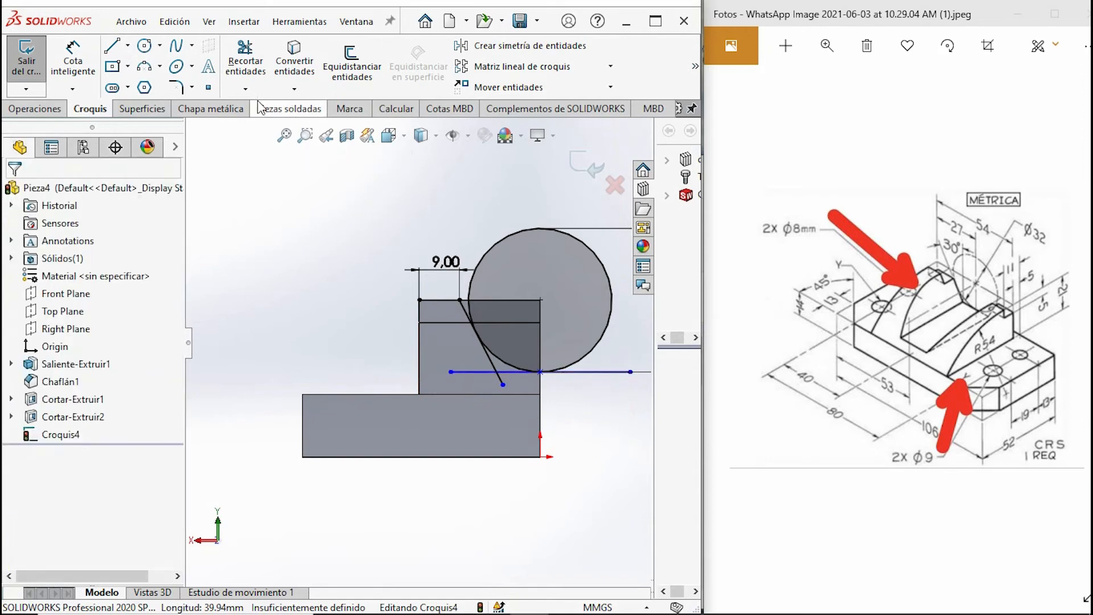
# - Sketch lines from the 9 mm line's inner end to the circle's centre and down to the circle's lowest point
pyautogui.click(110, 49)
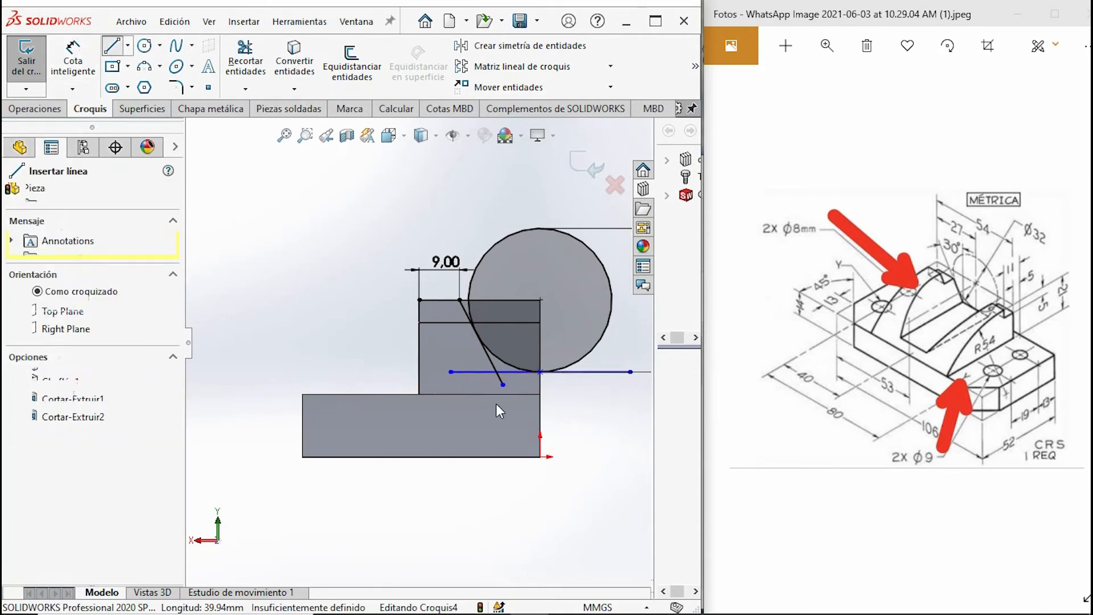
pyautogui.click(460, 300)
pyautogui.click(540, 300)
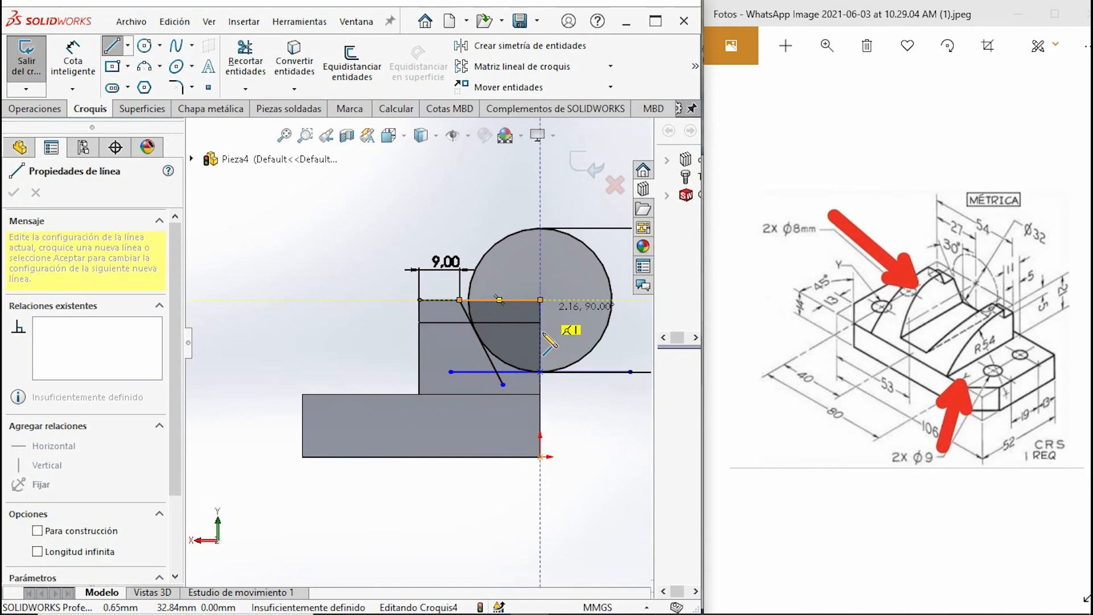
pyautogui.click(541, 372)
pyautogui.press('Escape')
pyautogui.press('Escape')
# - Try to trim the circle's arc and the cutout lines inside the block, and undo the last trim
pyautogui.scroll(-3, 520, 327)
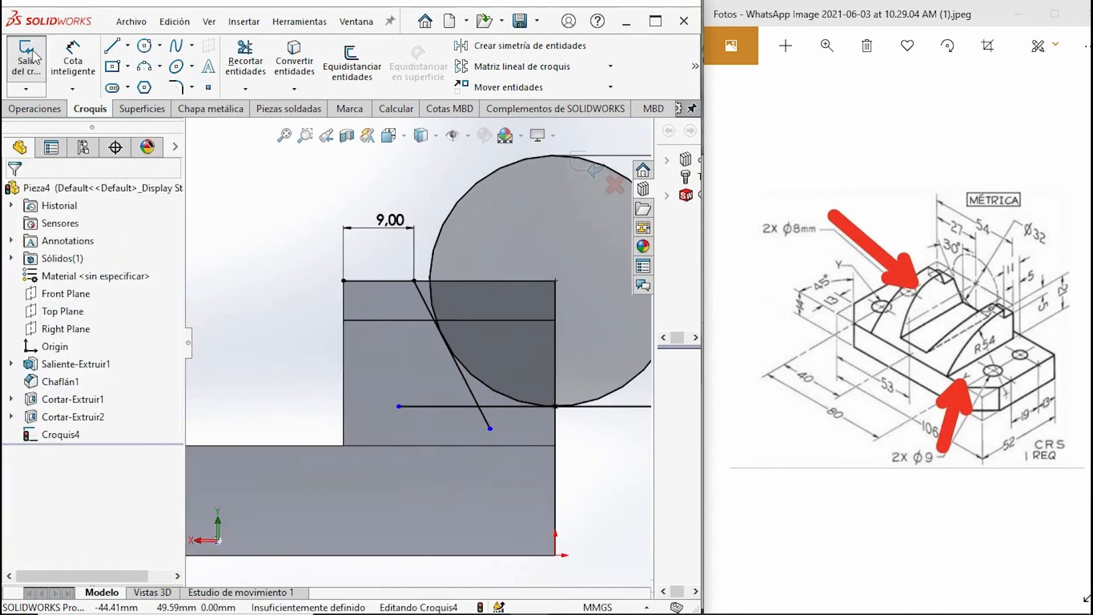
pyautogui.click(507, 386)
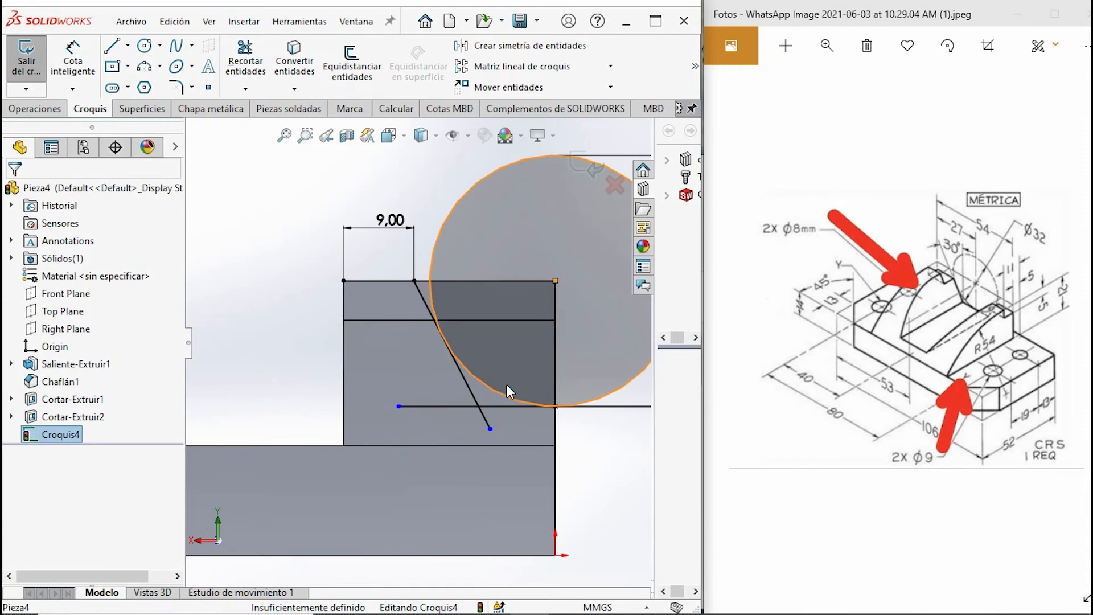
pyautogui.click(245, 61)
pyautogui.moveTo(515, 360); pyautogui.dragTo(499, 405)
pyautogui.moveTo(479, 290); pyautogui.dragTo(418, 295)
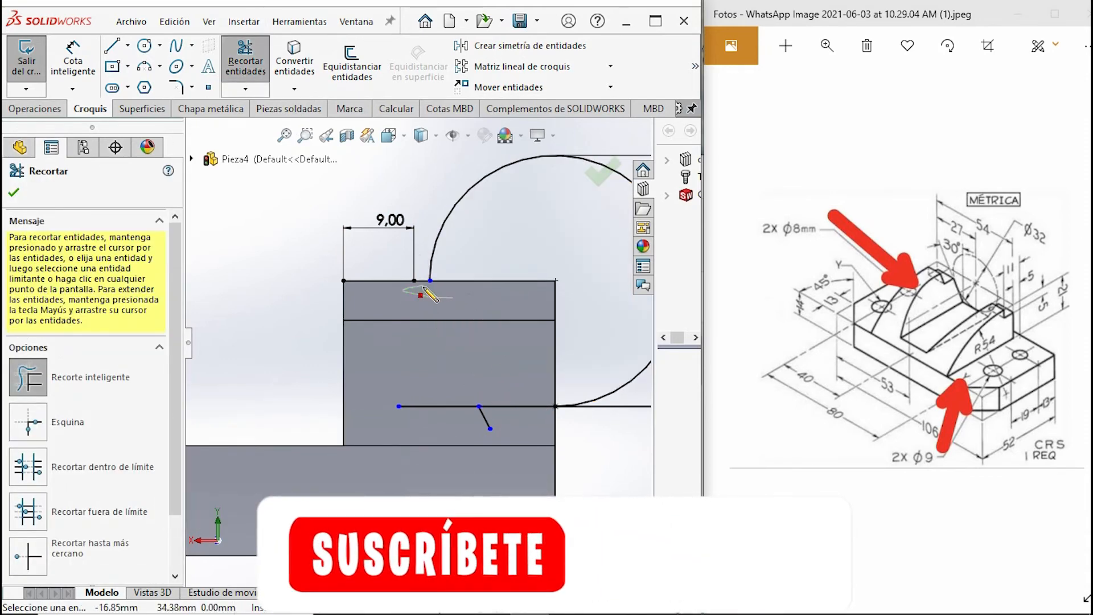
pyautogui.press('Escape')
pyautogui.hotkey('ctrl', 'z')
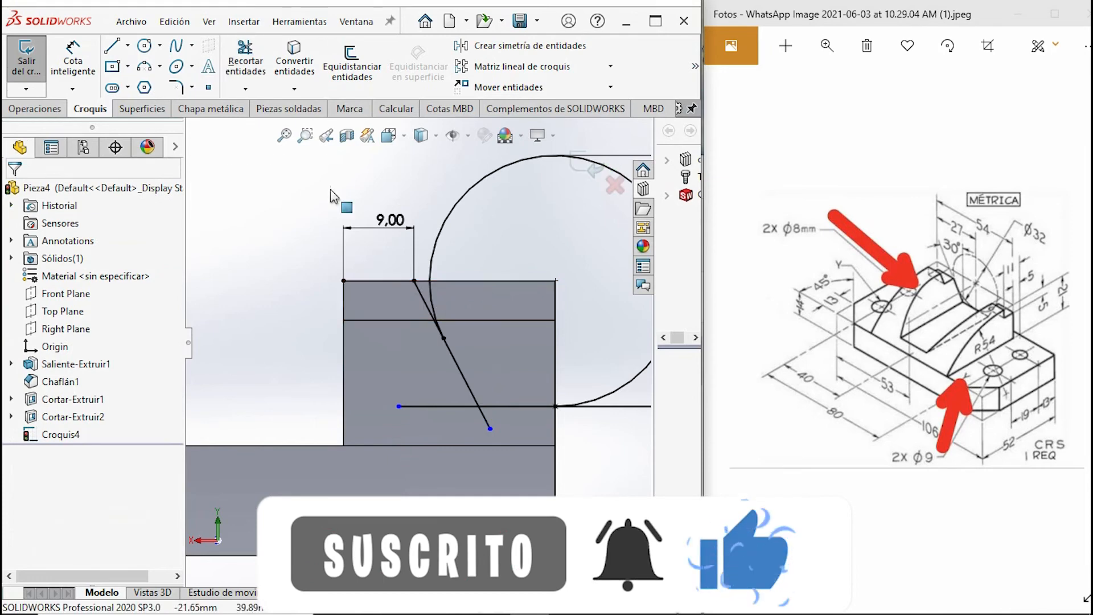
# - Trim the leftover arc piece beside the sloping line and delete the rest of the 32 mm circle
pyautogui.click(258, 60)
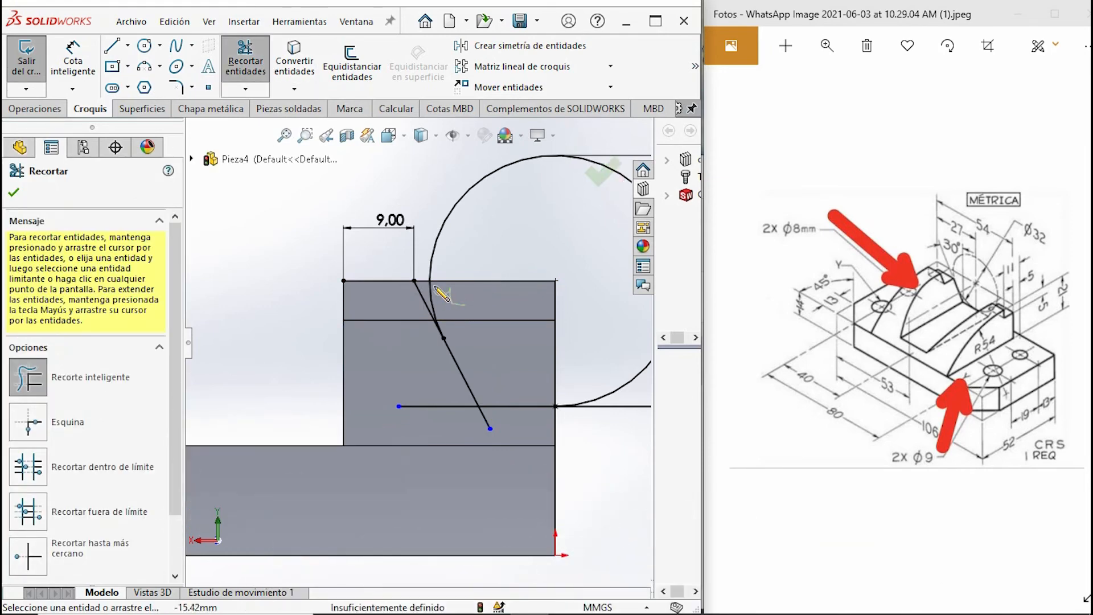
pyautogui.scroll(3, 500, 238)
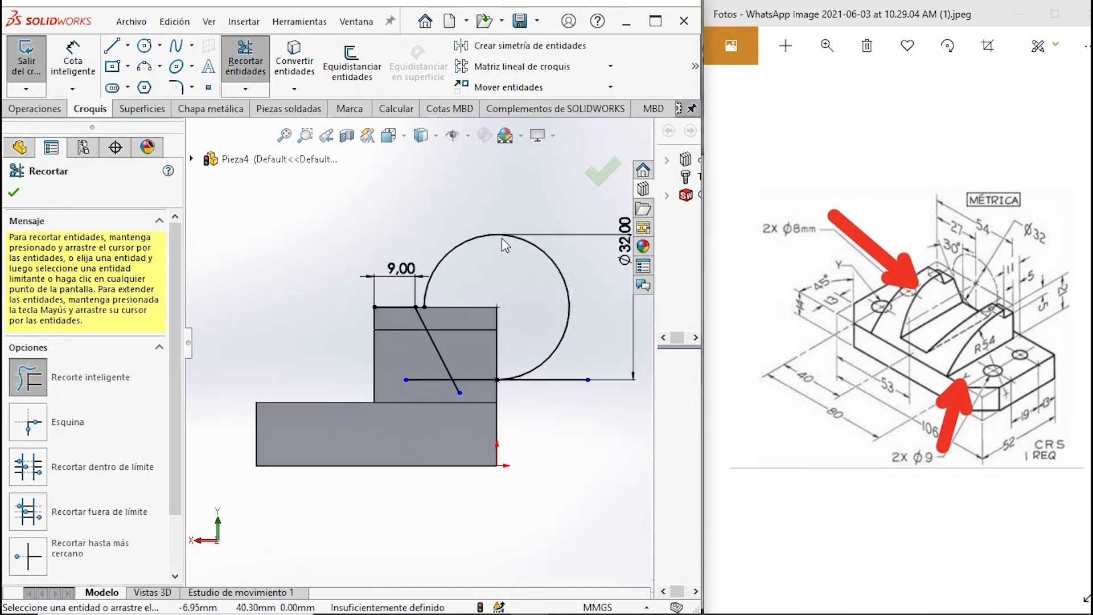
pyautogui.press('Escape')
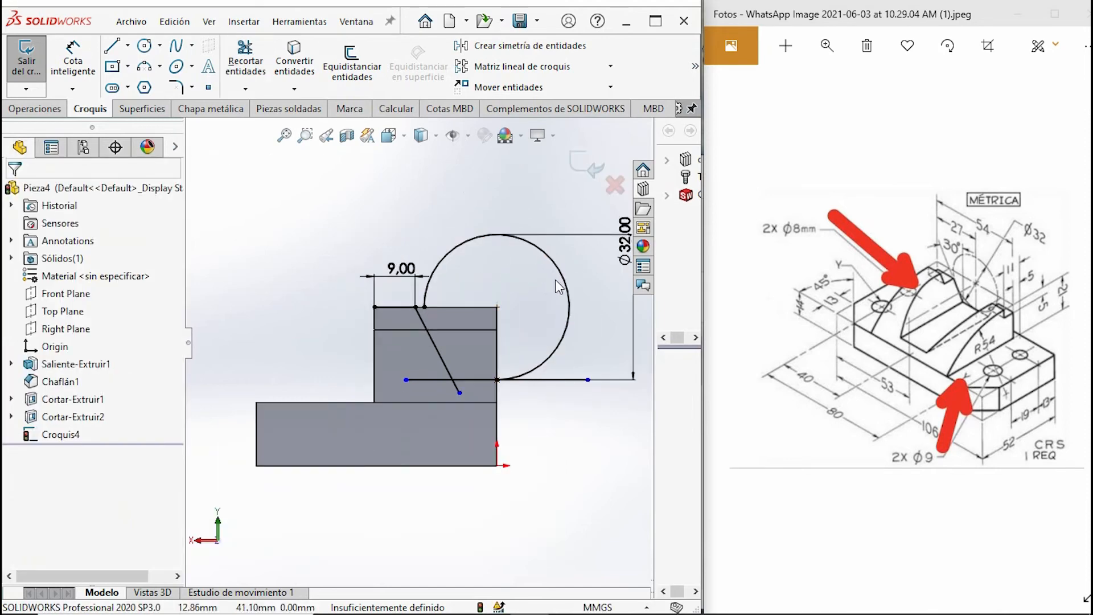
pyautogui.click(567, 288)
pyautogui.press('Delete')
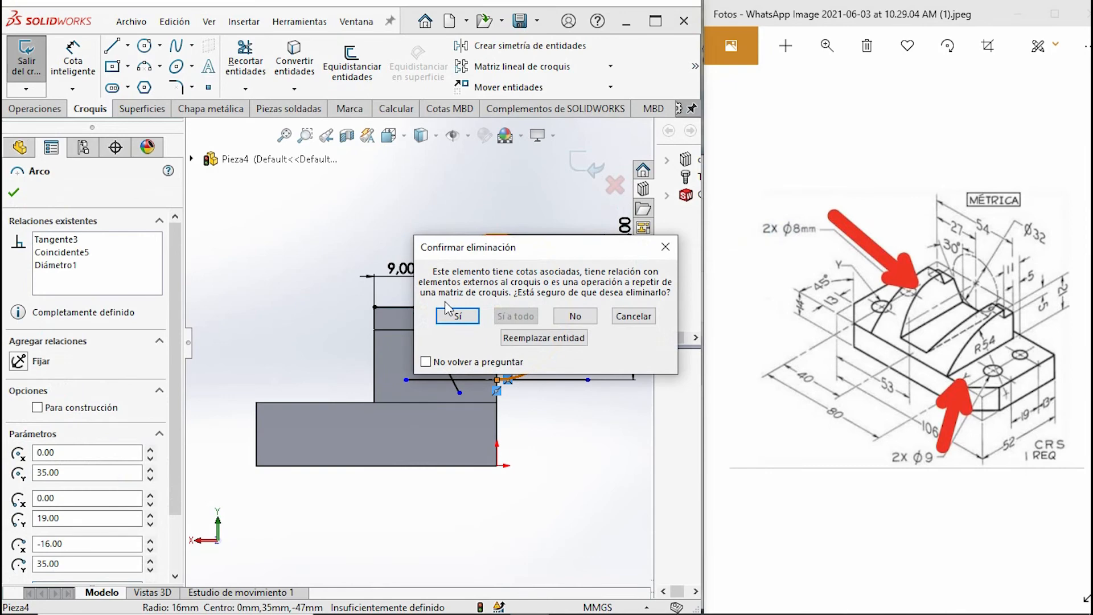
pyautogui.click(457, 316)
# - Cut-extrude the two closed regions between the sloping line and the block's vertical edge with the Through All (Por todo) condition
pyautogui.moveTo(424, 358); pyautogui.dragTo(389, 406, button='middle')
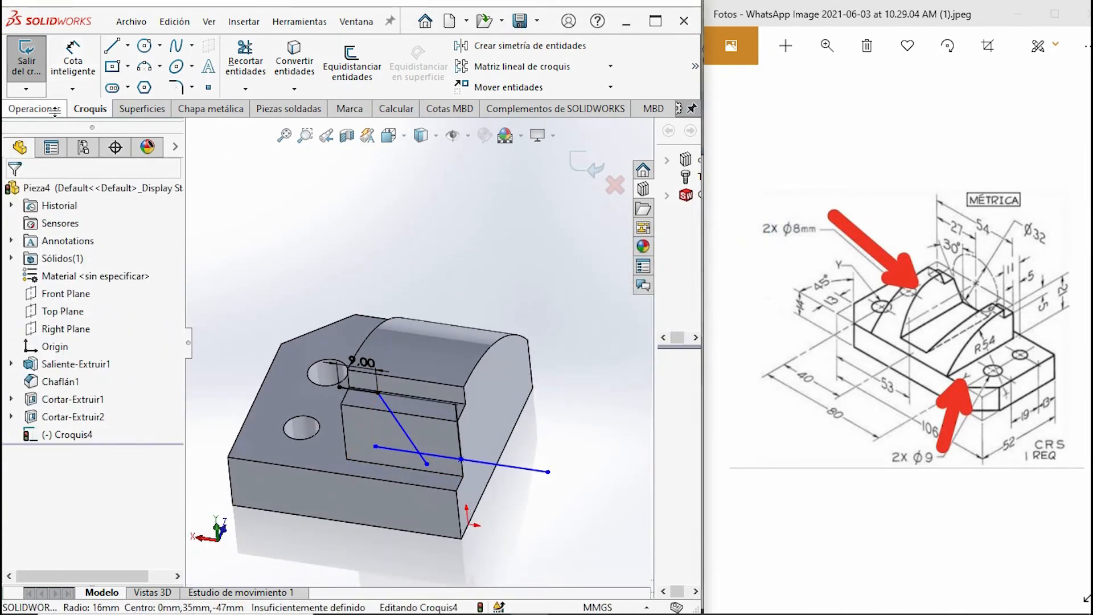
pyautogui.click(34, 109)
pyautogui.click(273, 80)
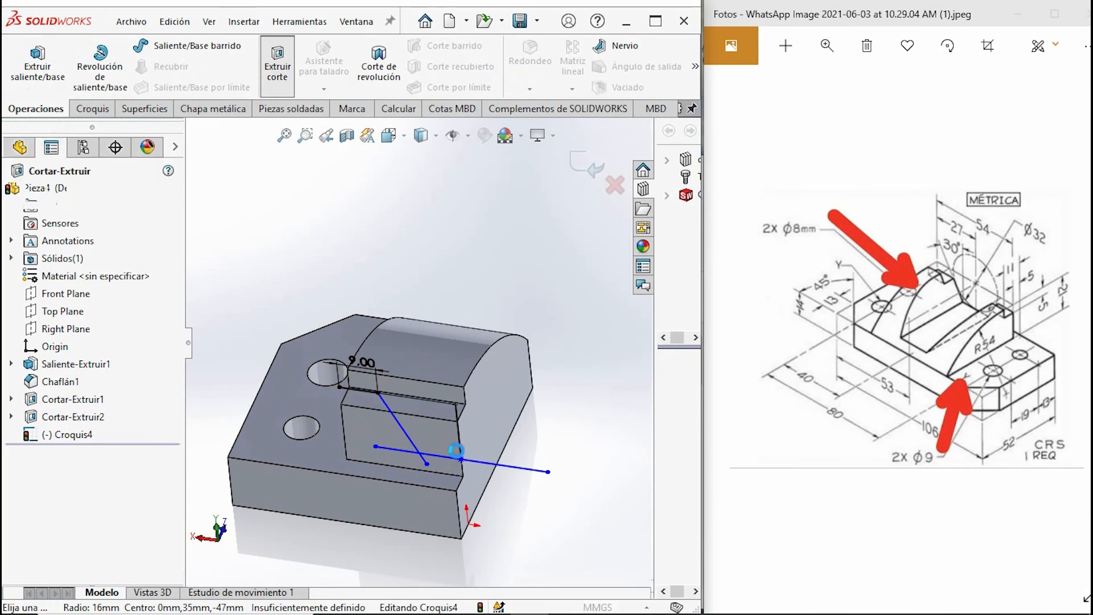
pyautogui.click(450, 444)
pyautogui.click(421, 403)
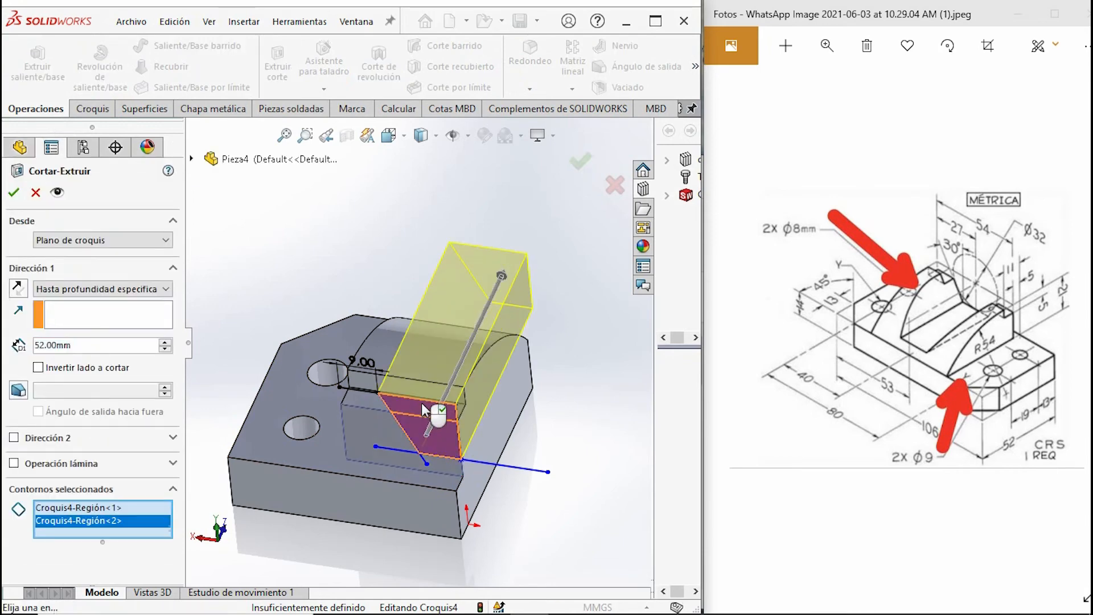
pyautogui.moveTo(421, 404); pyautogui.dragTo(503, 420, button='middle')
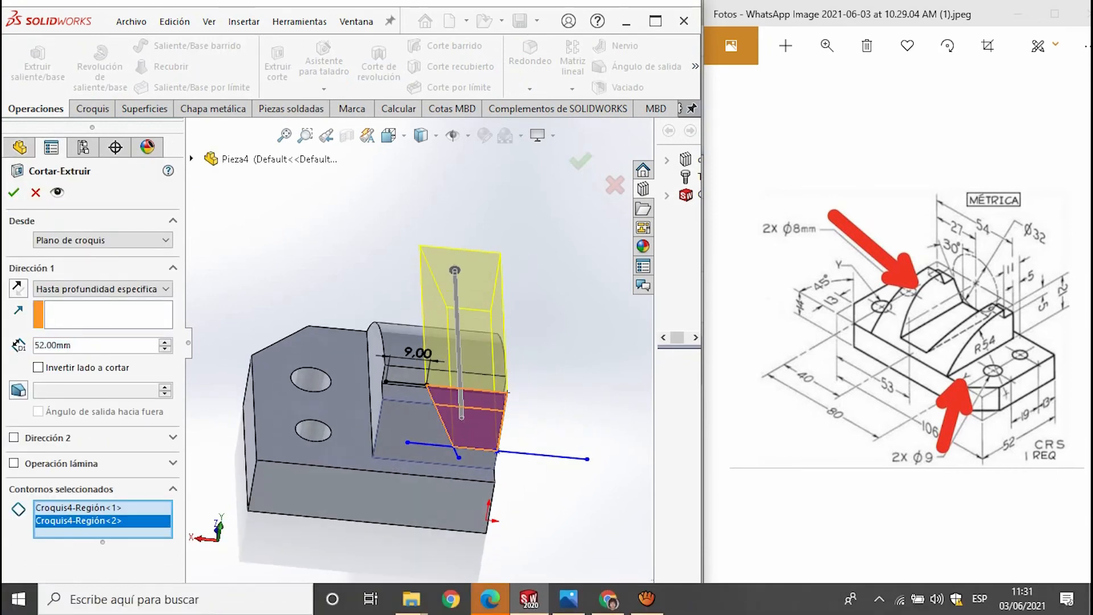
pyautogui.click(77, 288)
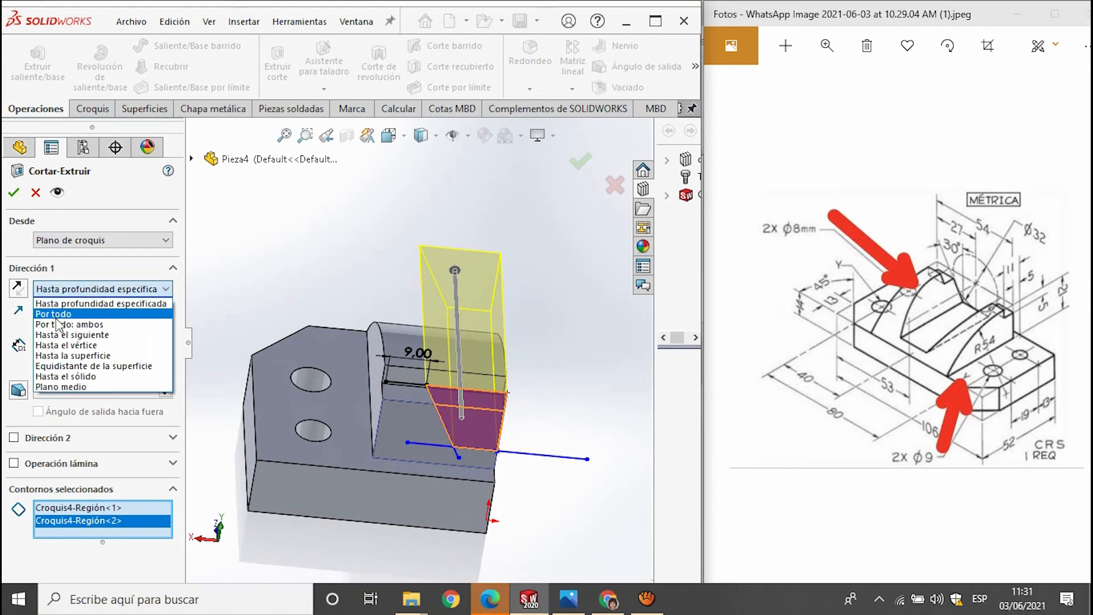
pyautogui.click(57, 313)
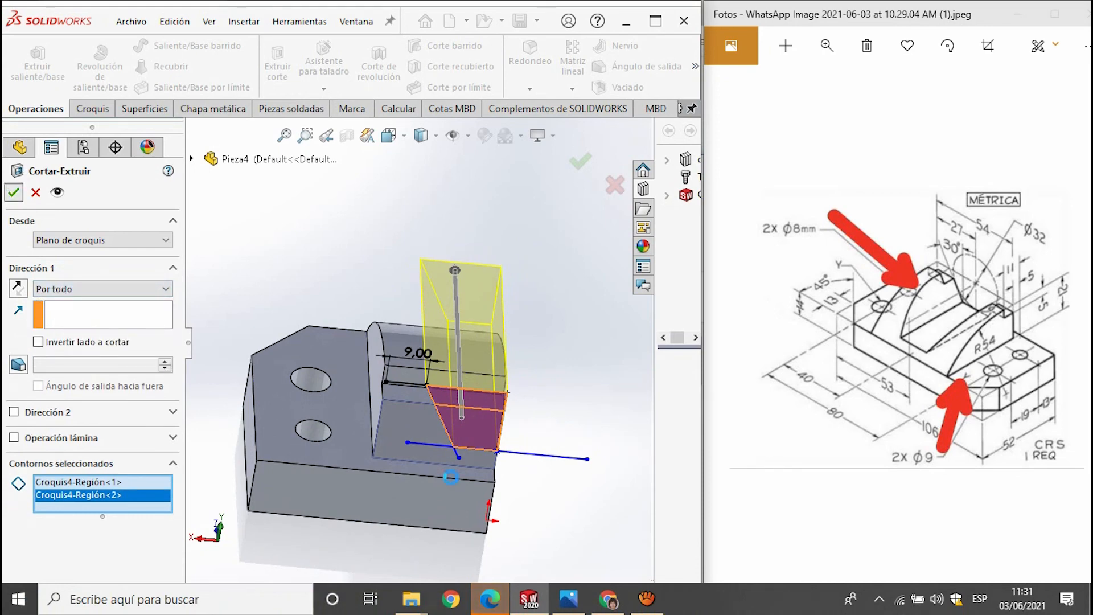
pyautogui.press('Return')
pyautogui.moveTo(488, 452); pyautogui.dragTo(427, 458, button='middle')
pyautogui.hotkey('ctrl', '7')
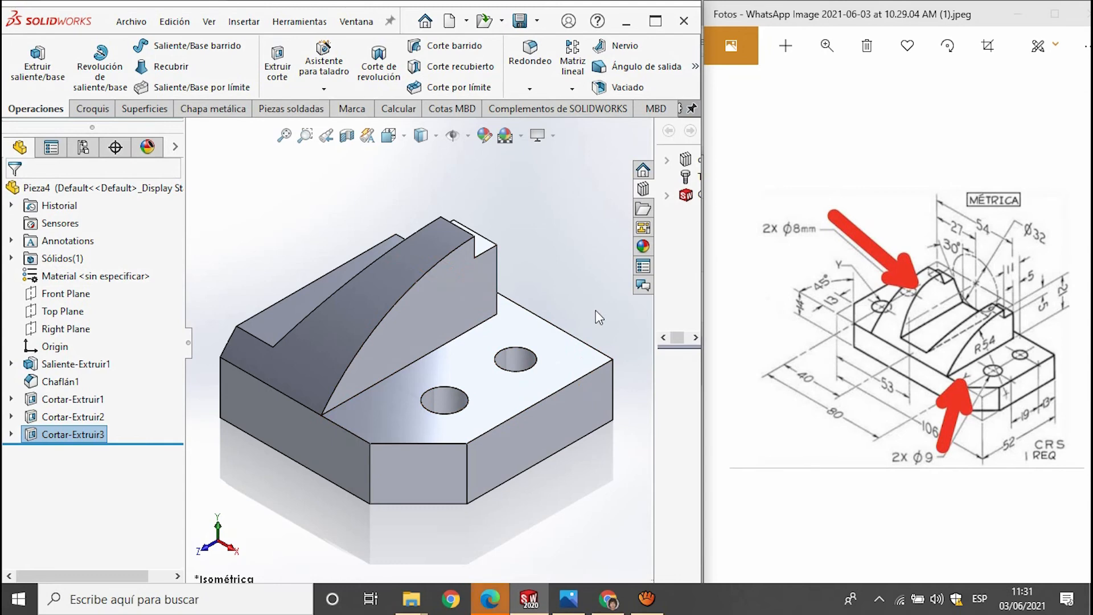
# - Start a Mirror of the half bracket in the maximized window, with its flat centre face as mirror plane
pyautogui.moveTo(603, 374); pyautogui.dragTo(449, 472, button='middle')
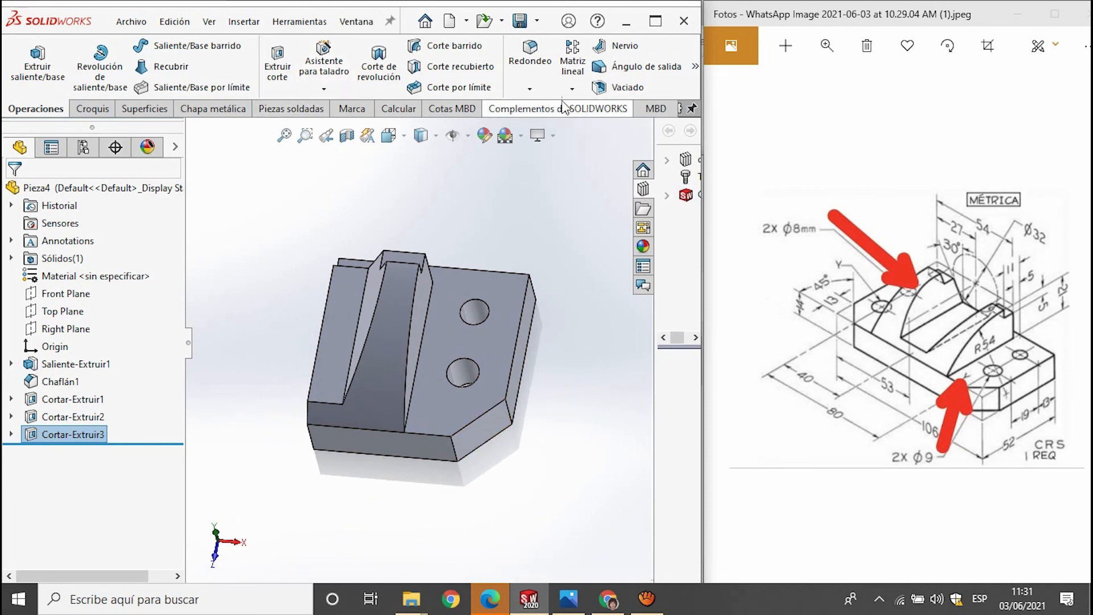
pyautogui.click(655, 22)
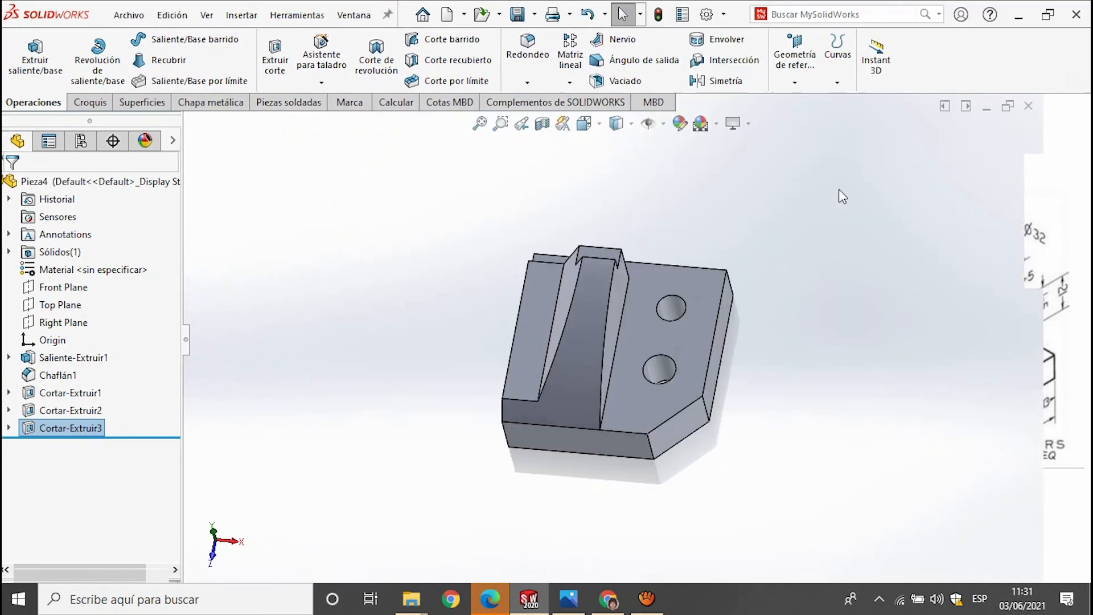
pyautogui.click(729, 84)
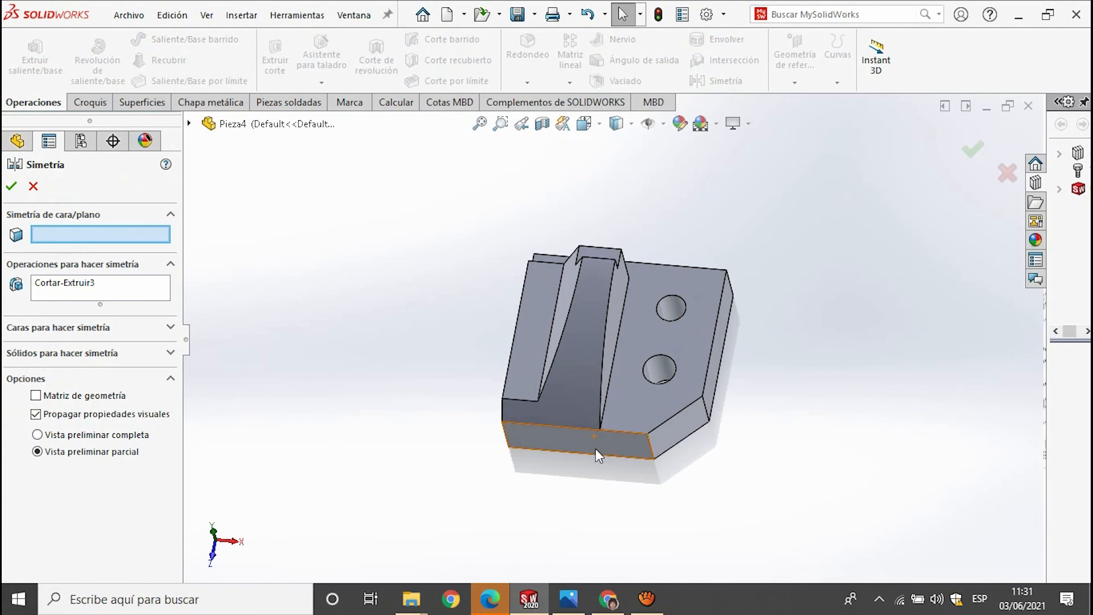
pyautogui.moveTo(585, 363); pyautogui.dragTo(683, 377, button='middle')
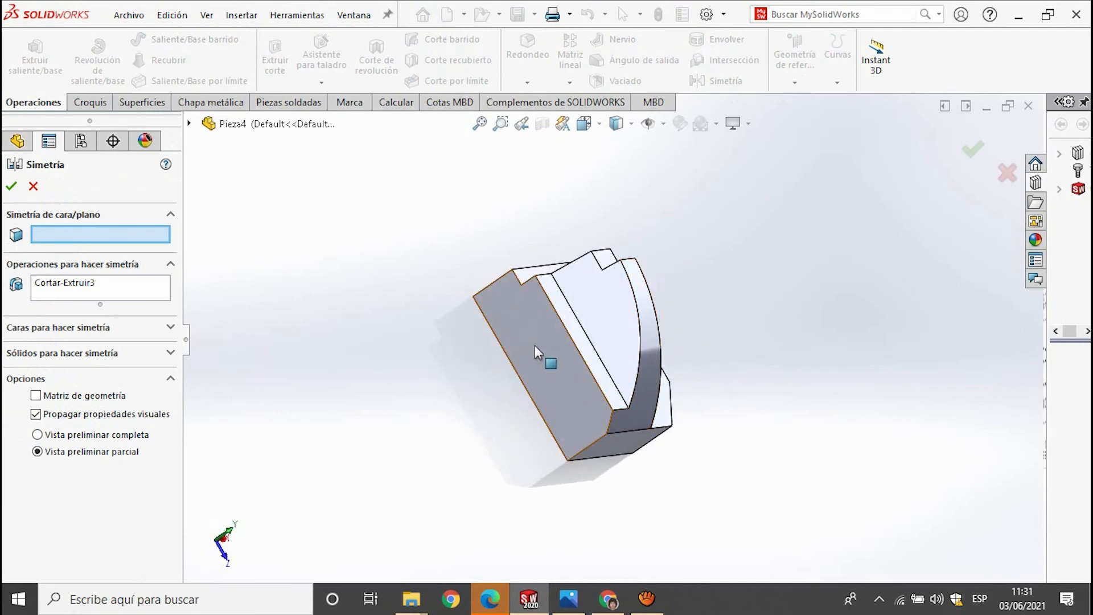
pyautogui.click(559, 378)
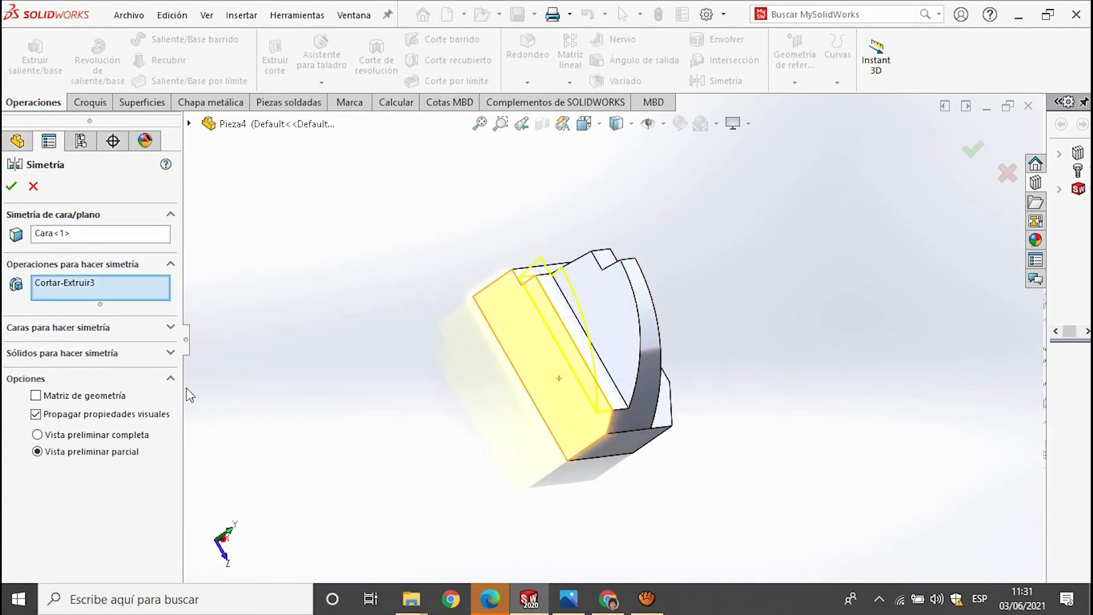
# - Clear the preselected cut feature, choose the whole solid body instead and complete the mirror with merged solids
pyautogui.rightClick(82, 279)
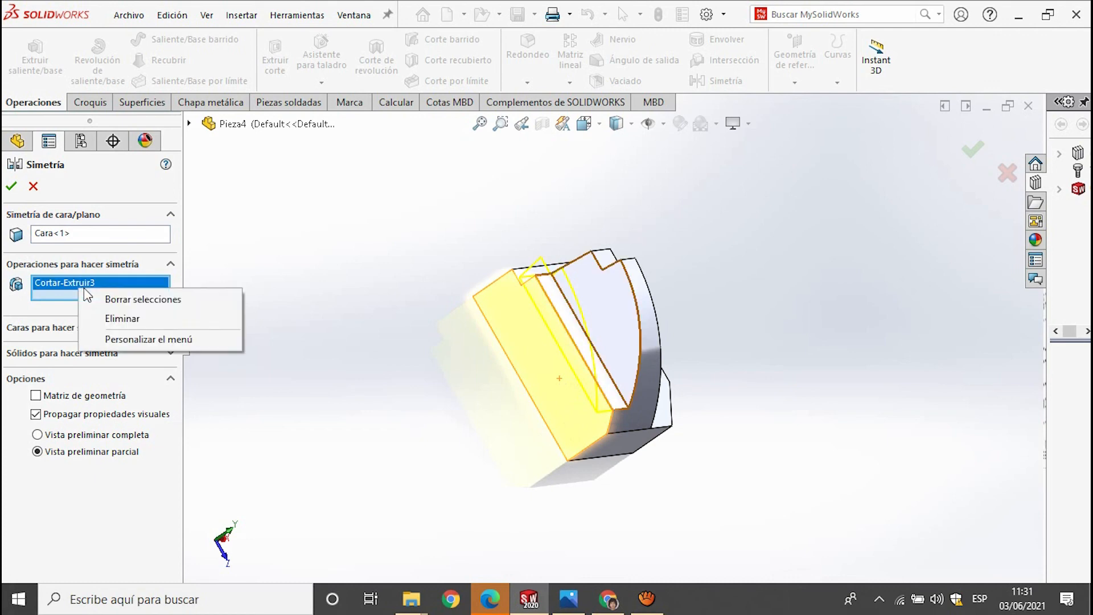
pyautogui.click(127, 299)
pyautogui.click(80, 358)
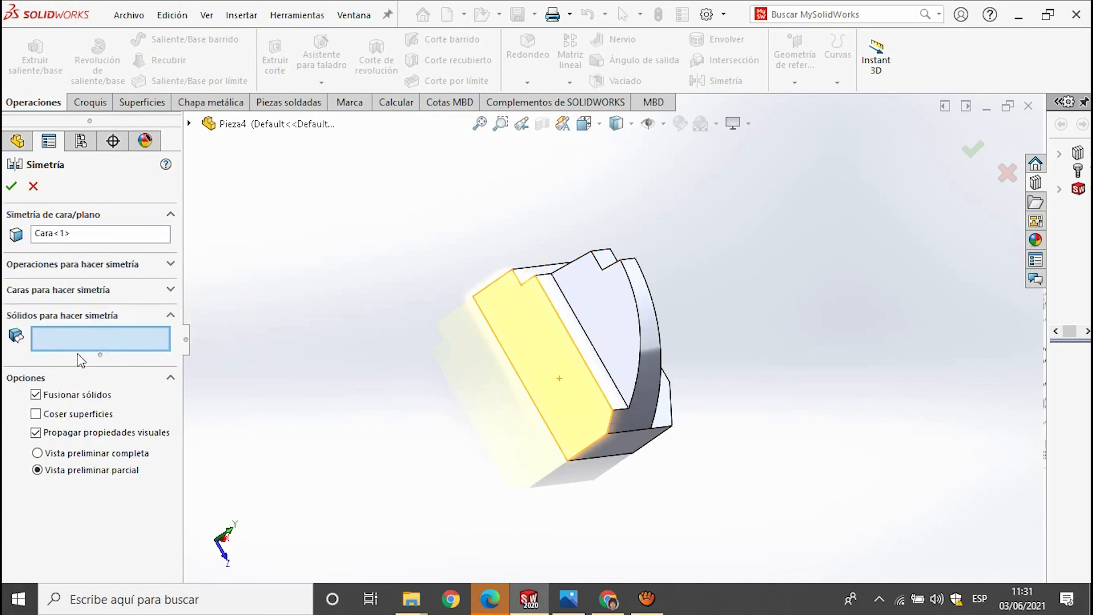
pyautogui.moveTo(662, 458); pyautogui.dragTo(463, 415, button='middle')
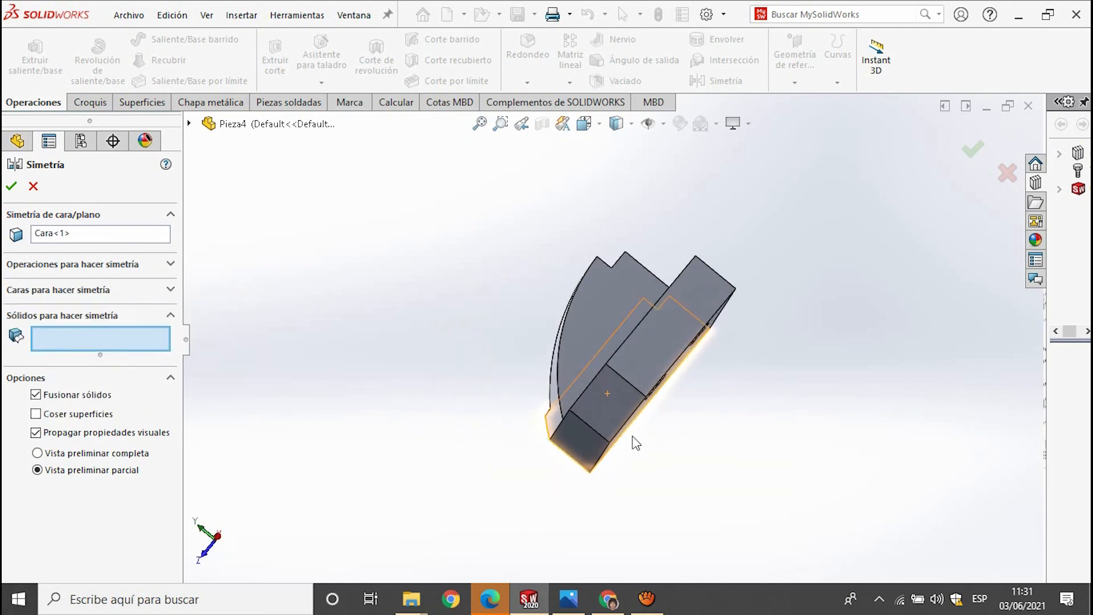
pyautogui.click(638, 414)
pyautogui.moveTo(637, 414); pyautogui.dragTo(743, 432, button='middle')
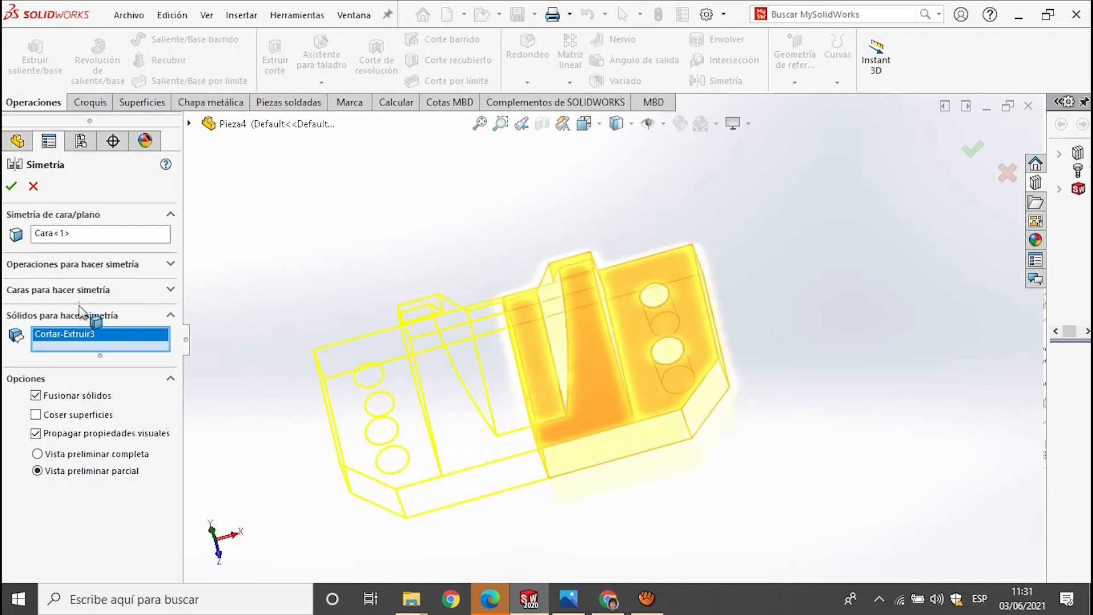
pyautogui.click(9, 189)
# - View the whole bracket isometrically beside the reference drawing
pyautogui.moveTo(645, 607)
pyautogui.hotkey('ctrl', '7')
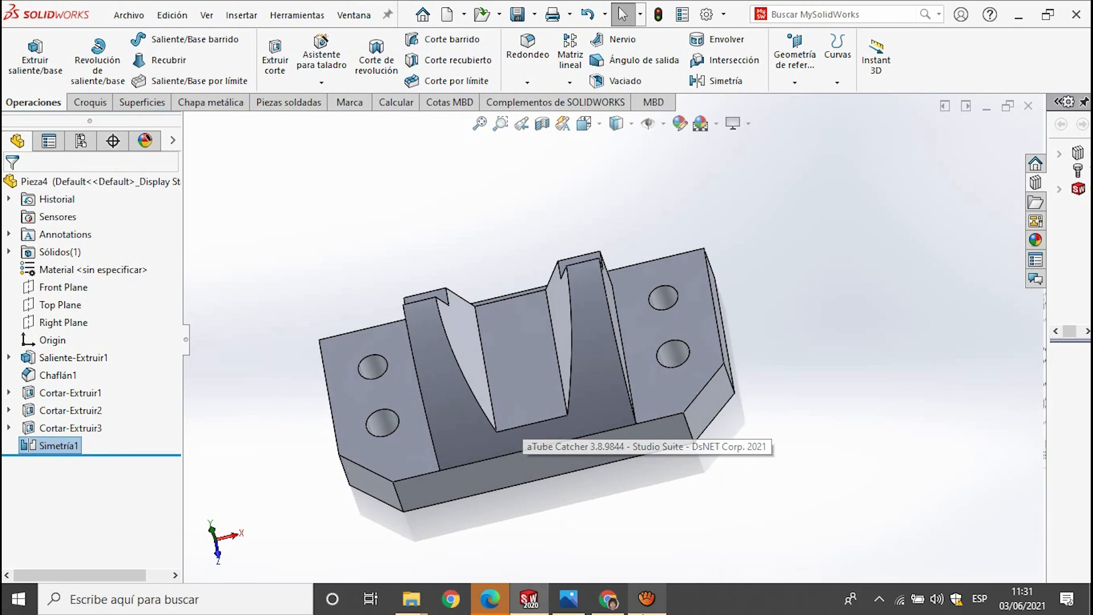
pyautogui.moveTo(647, 605)
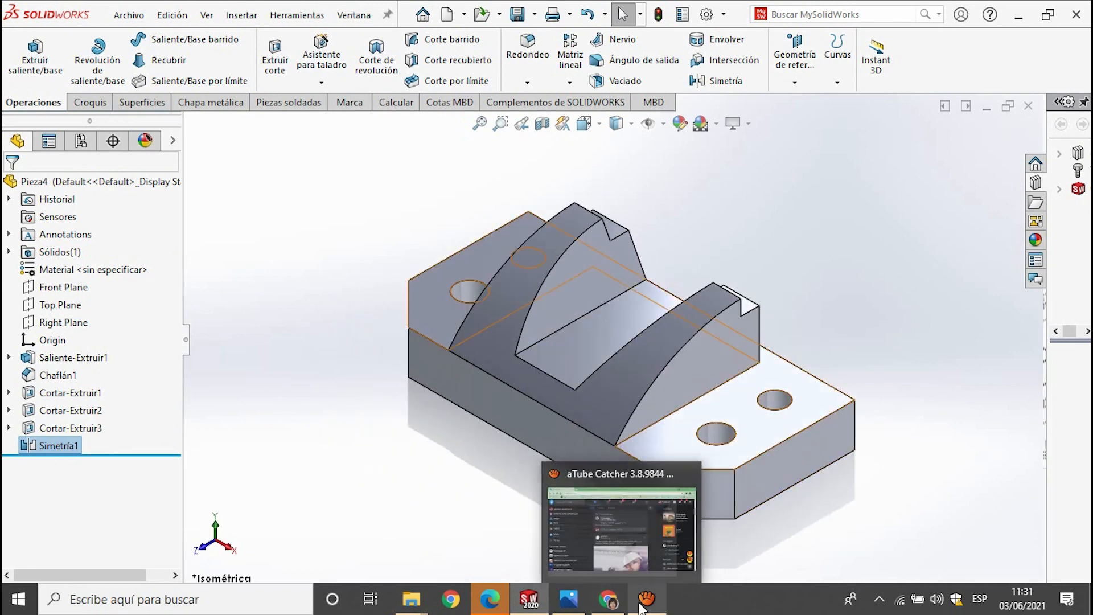
pyautogui.click(1047, 14)
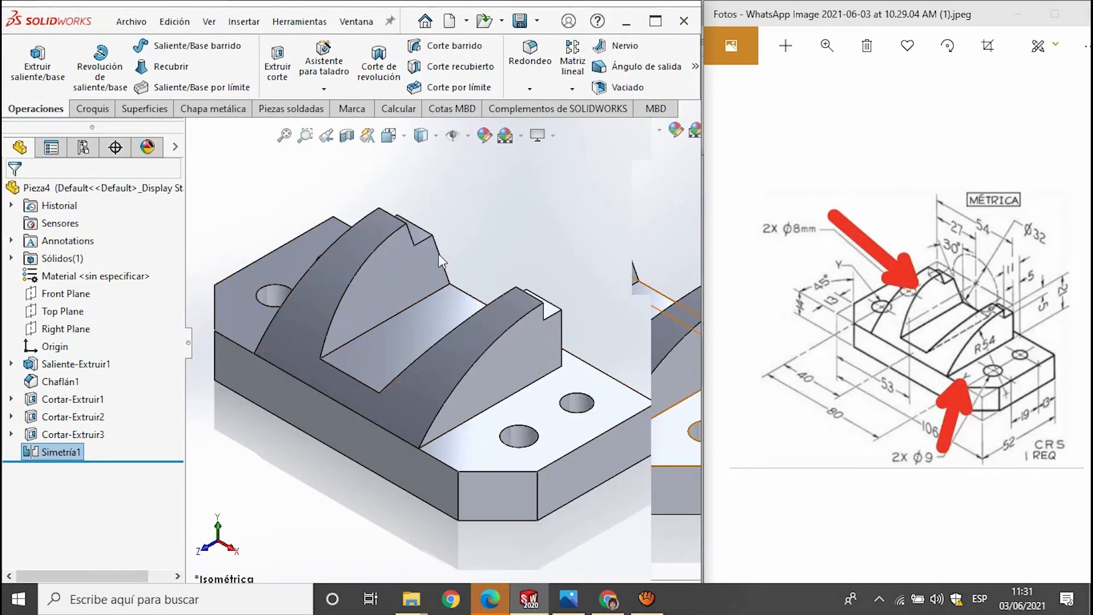
pyautogui.click(511, 191)
pyautogui.scroll(2, 539, 353)
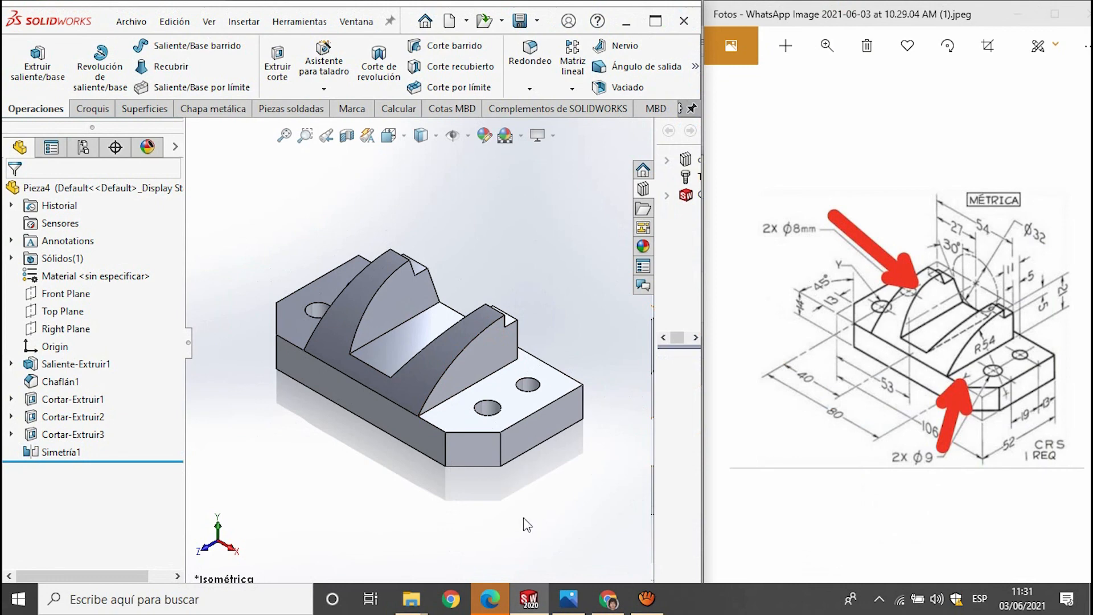